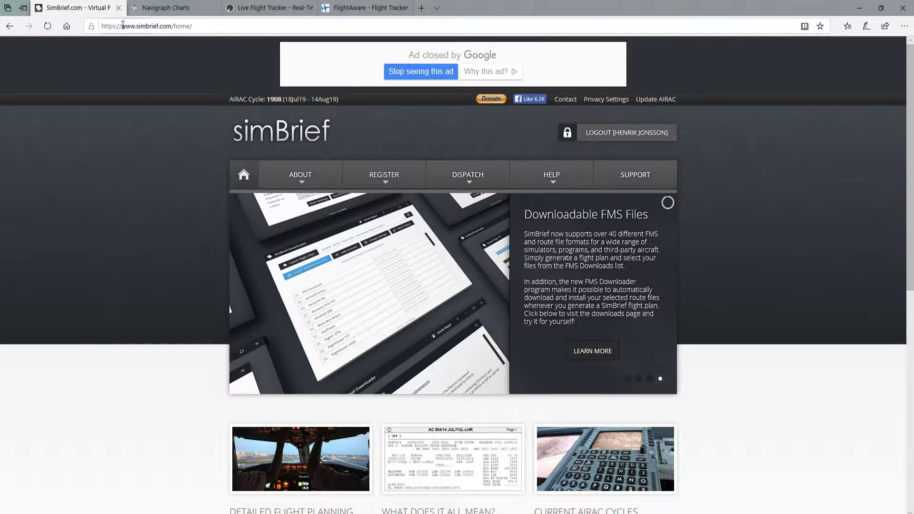
# Step: Glance at the Navigraph enroute chart, then return to the SimBrief home page
pyautogui.moveTo(122, 26); pyautogui.dragTo(162, 24)
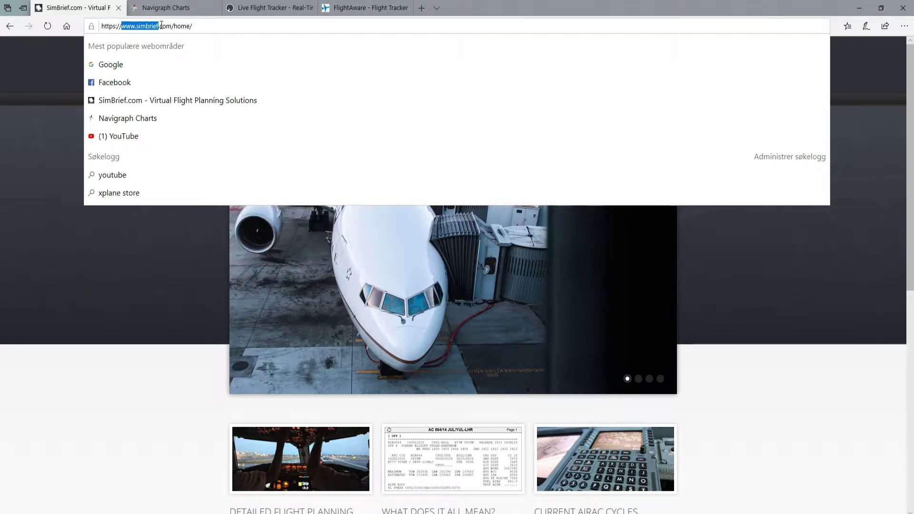
pyautogui.click(41, 89)
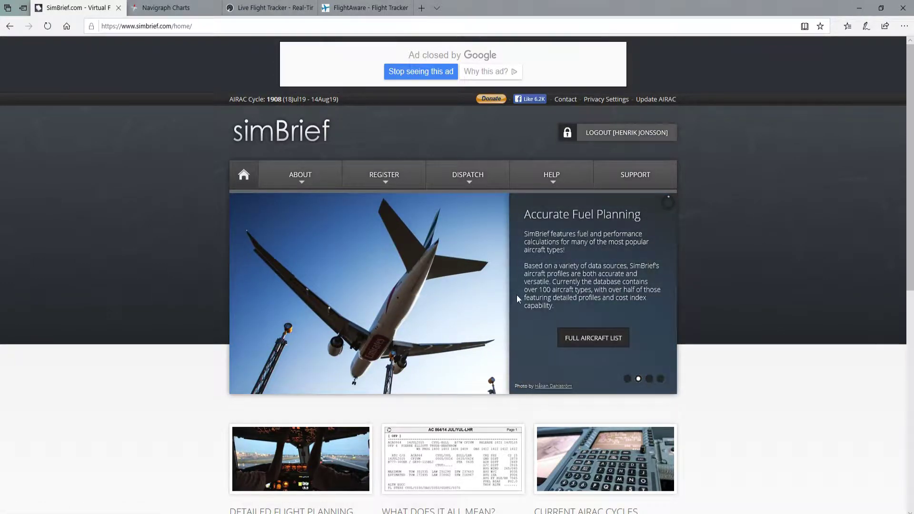
pyautogui.click(165, 8)
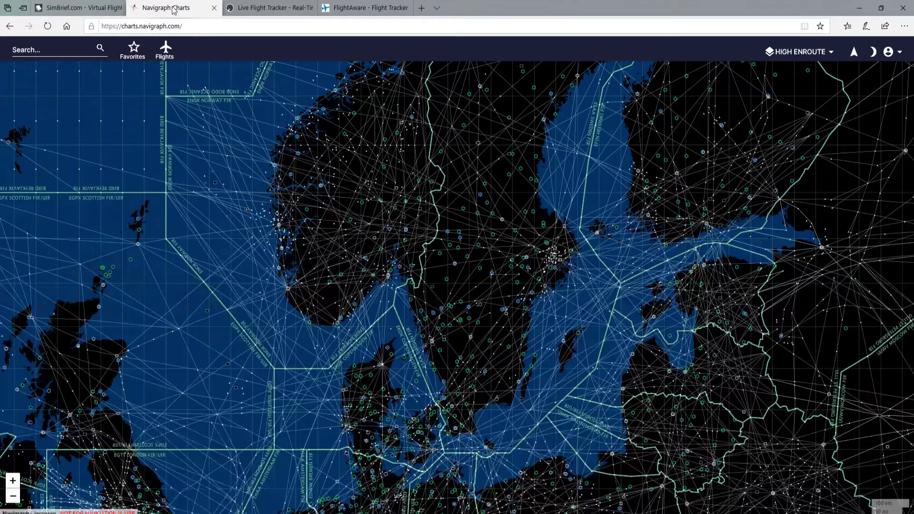
pyautogui.moveTo(437, 241); pyautogui.dragTo(470, 252)
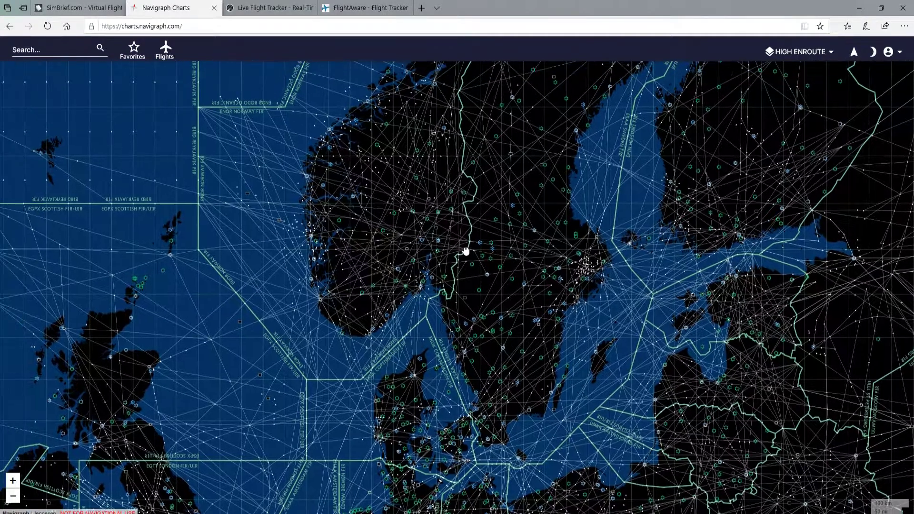
pyautogui.click(60, 7)
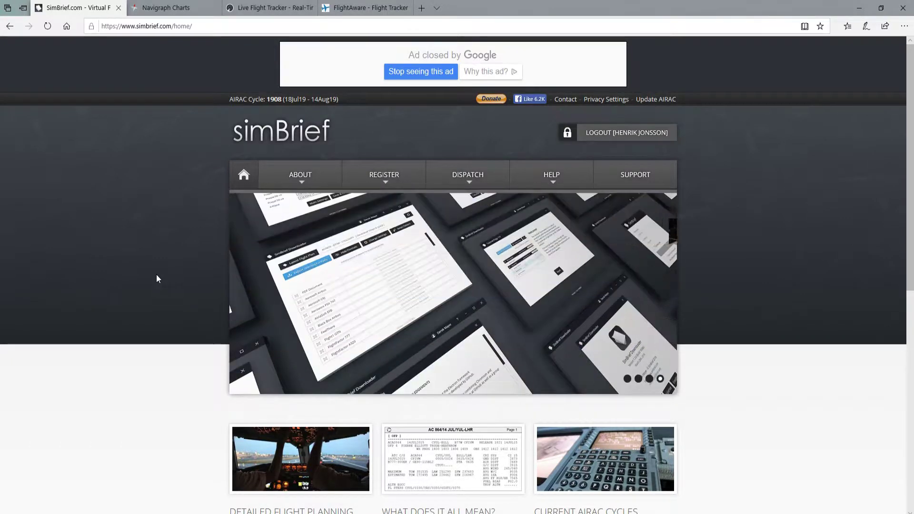
# Step: Pan and zoom the Navigraph enroute chart to inspect the Oslo-area airways, then go back to SimBrief
pyautogui.click(164, 7)
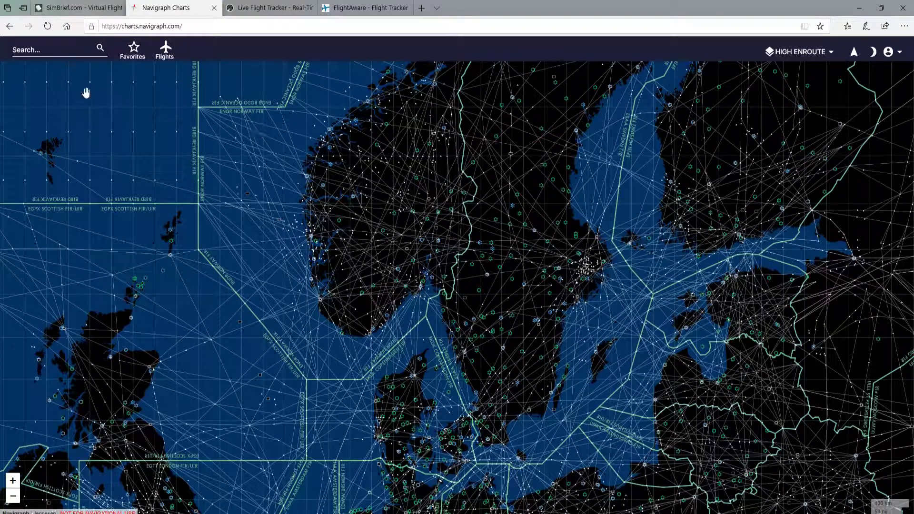
pyautogui.moveTo(540, 183); pyautogui.dragTo(536, 206)
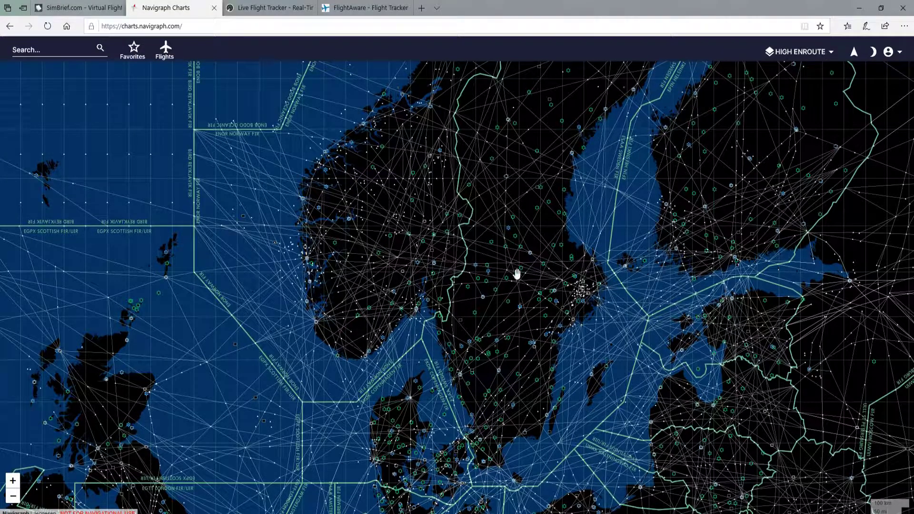
pyautogui.moveTo(516, 283); pyautogui.dragTo(526, 265)
pyautogui.scroll(5, 500, 313)
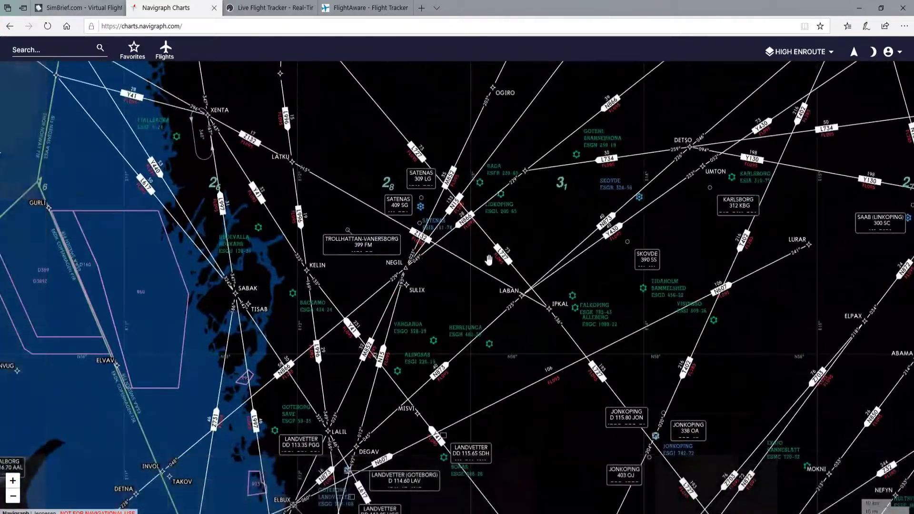
pyautogui.moveTo(311, 156)
pyautogui.mouseDown()
pyautogui.moveTo(460, 151)
pyautogui.moveTo(557, 257)
pyautogui.mouseUp()
pyautogui.moveTo(555, 179); pyautogui.dragTo(608, 285)
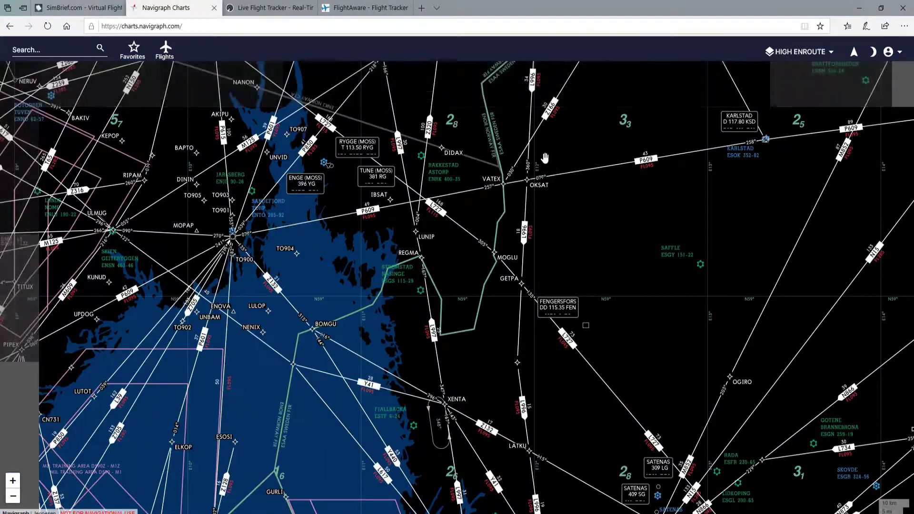
pyautogui.moveTo(551, 155); pyautogui.dragTo(554, 258)
pyautogui.scroll(-5, 554, 259)
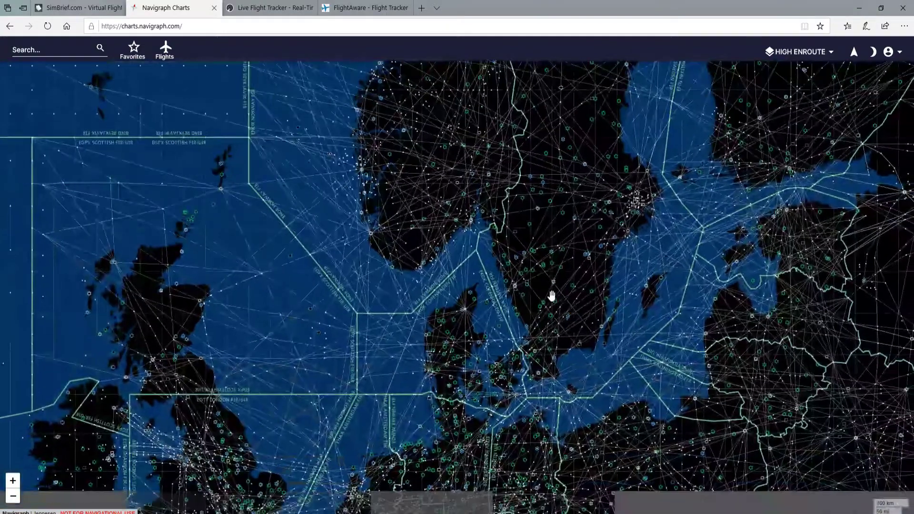
pyautogui.click(110, 8)
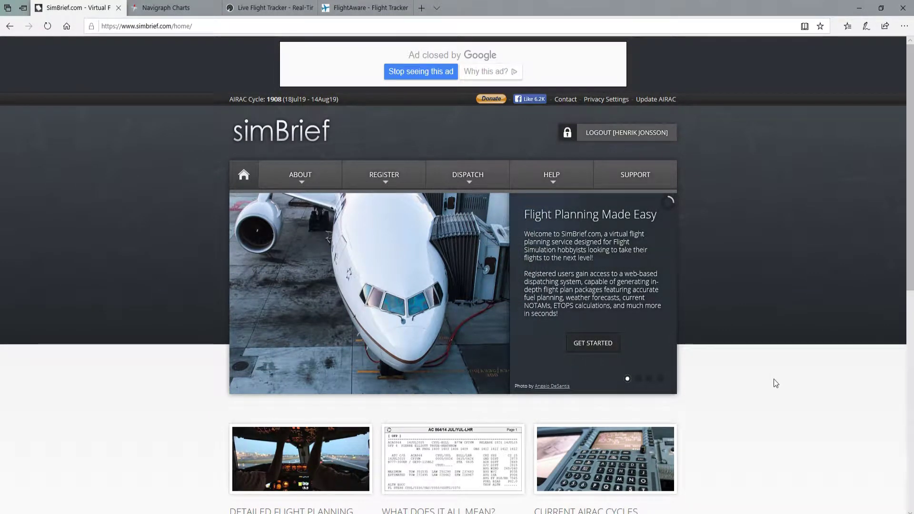
# Step: Go to SimBrief's DISPATCH section and start a NEW FLIGHT form
pyautogui.scroll(-2, 773, 382)
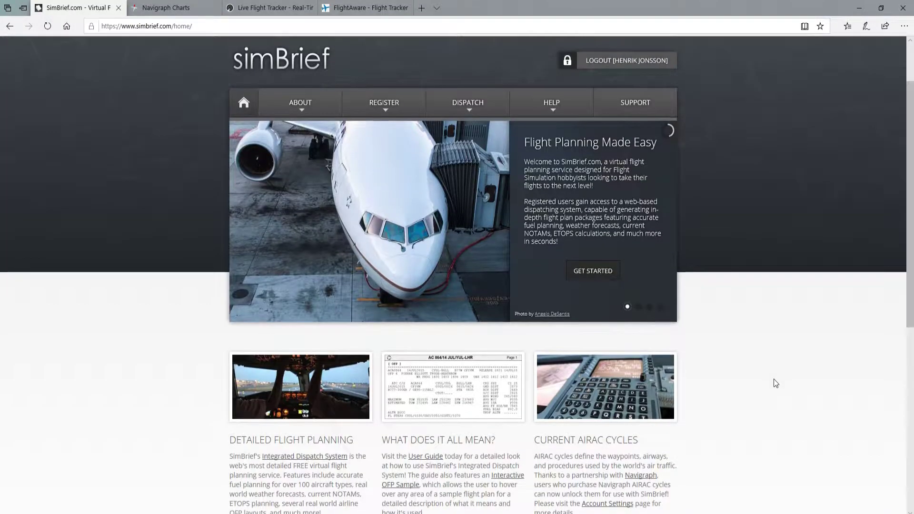
pyautogui.scroll(2, 773, 382)
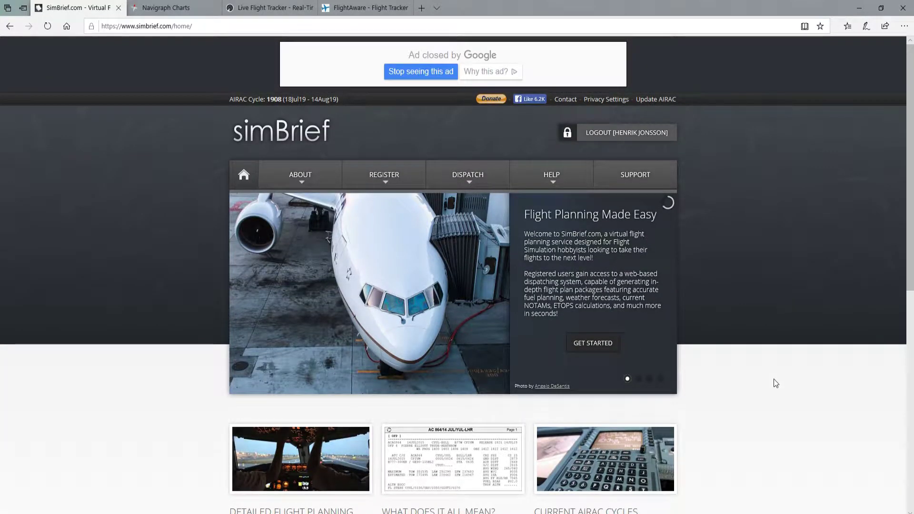
pyautogui.moveTo(307, 167)
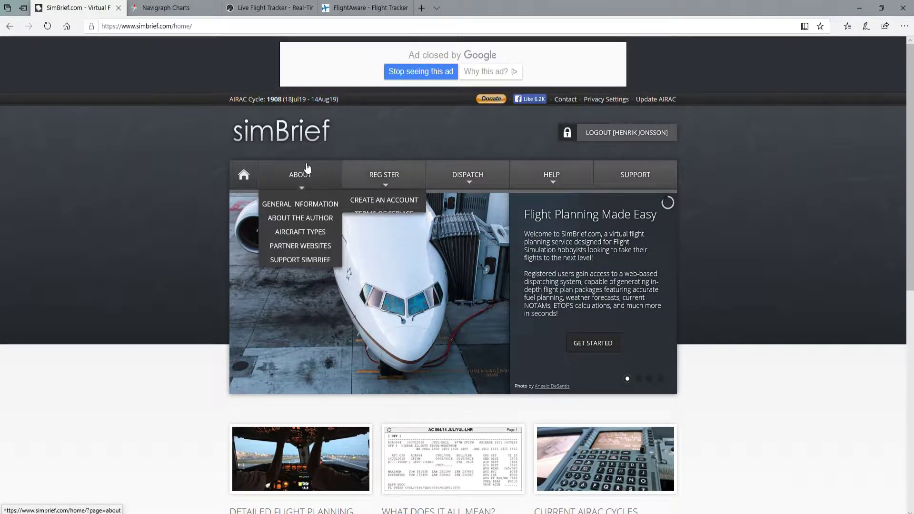
pyautogui.moveTo(487, 186)
pyautogui.click(461, 173)
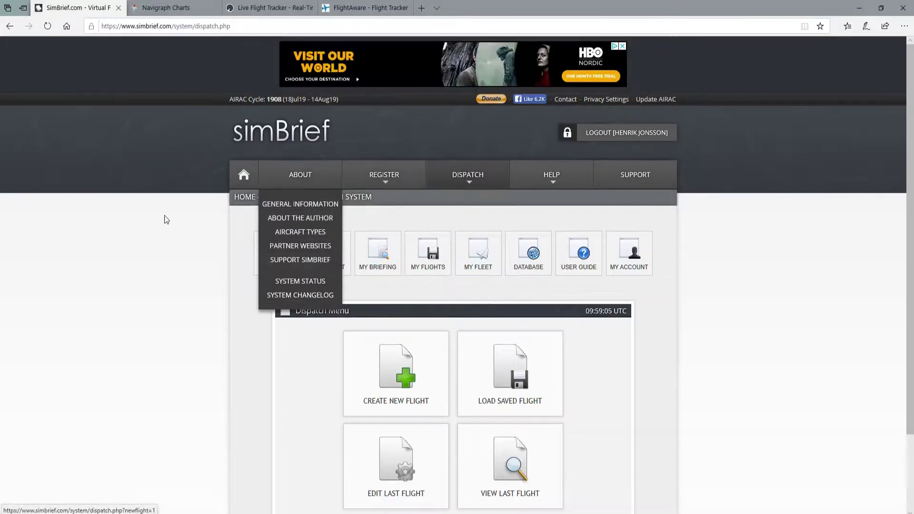
pyautogui.click(288, 264)
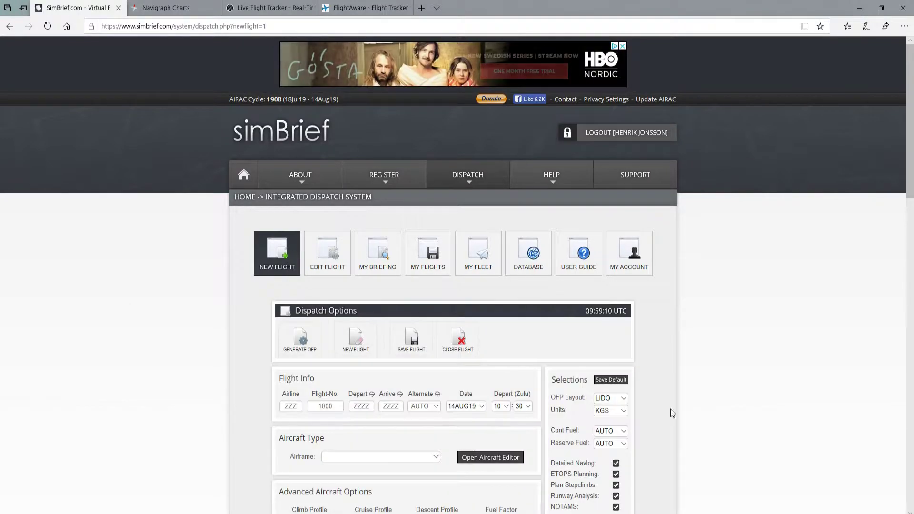
# Step: Look over the new flight form and enter NAX as the airline code
pyautogui.scroll(-3, 802, 340)
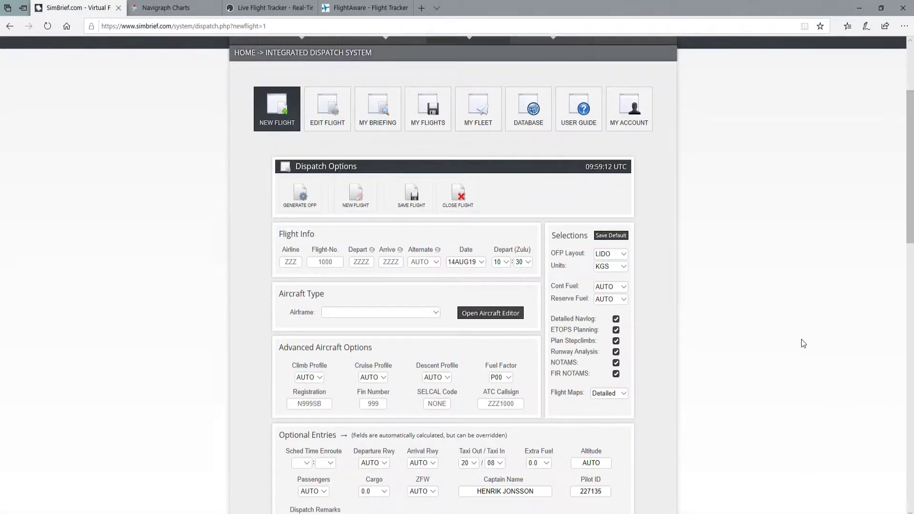
pyautogui.scroll(3, 801, 342)
pyautogui.scroll(-10, 802, 342)
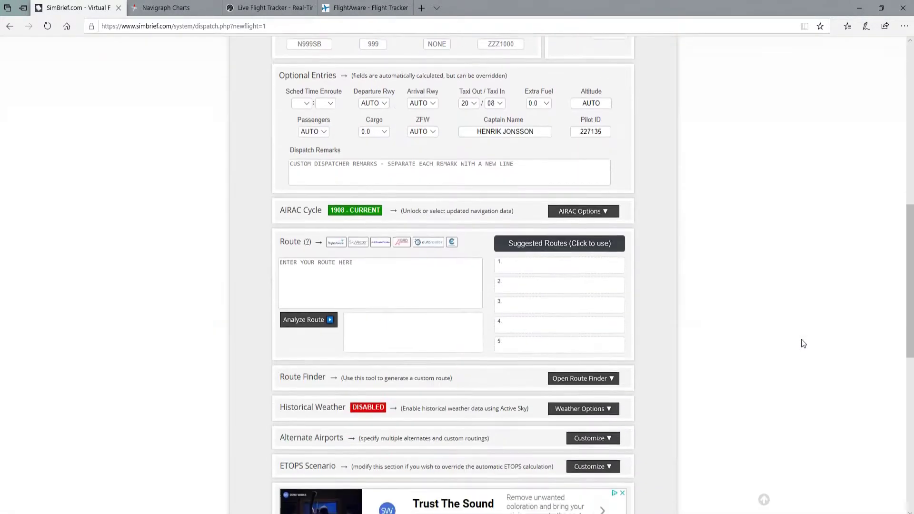
pyautogui.scroll(-10, 801, 339)
pyautogui.scroll(8, 801, 338)
pyautogui.scroll(12, 801, 338)
pyautogui.scroll(-4, 801, 339)
pyautogui.scroll(3, 802, 339)
pyautogui.scroll(-2, 804, 339)
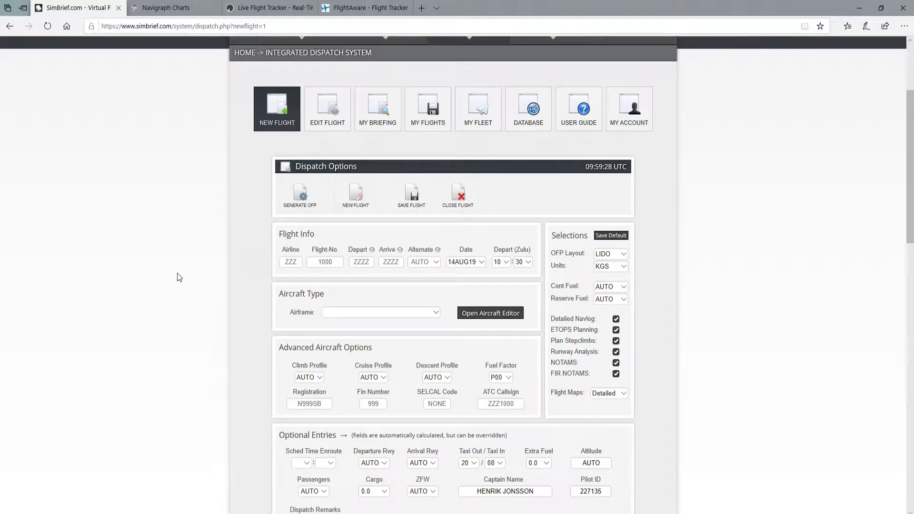
pyautogui.click(288, 261)
pyautogui.write('NAX')
# Step: Try flight number 123, then clear it so the flight number stays blank
pyautogui.click(325, 263)
pyautogui.write('123')
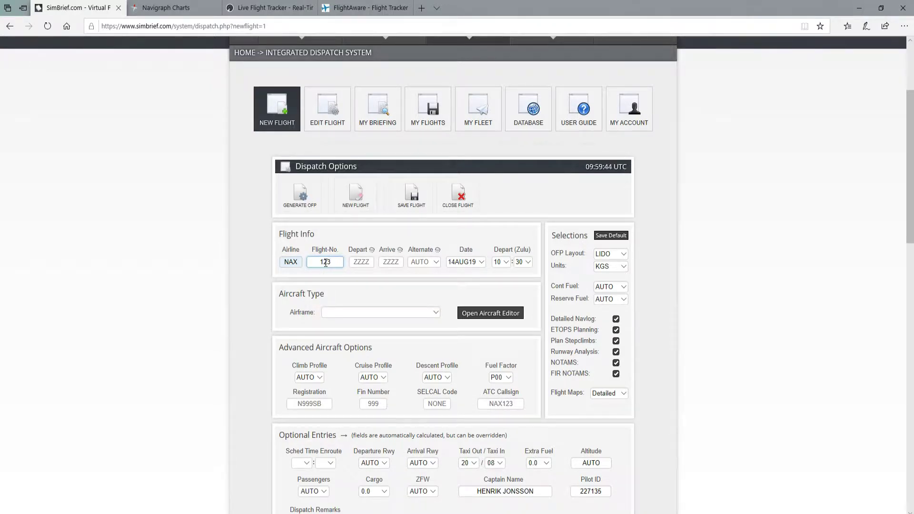
pyautogui.press('BackSpace')
pyautogui.press('BackSpace')
pyautogui.press('BackSpace')
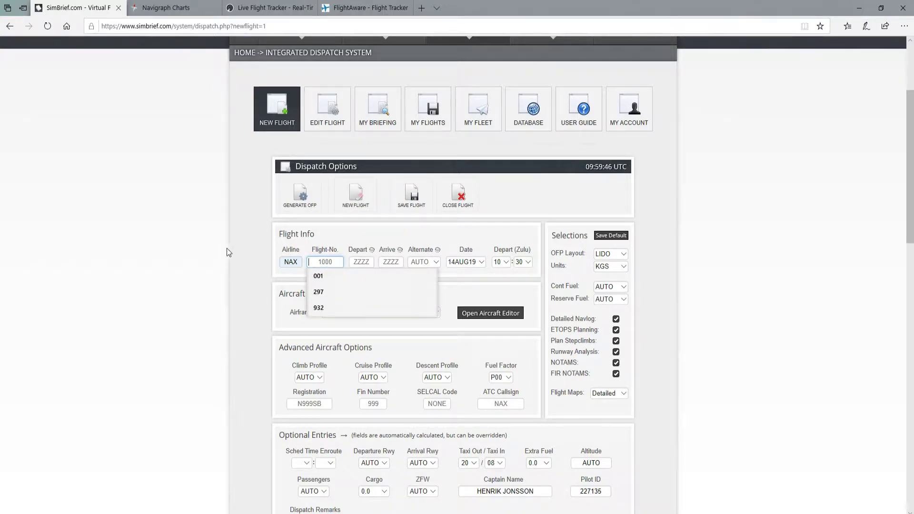
pyautogui.click(163, 280)
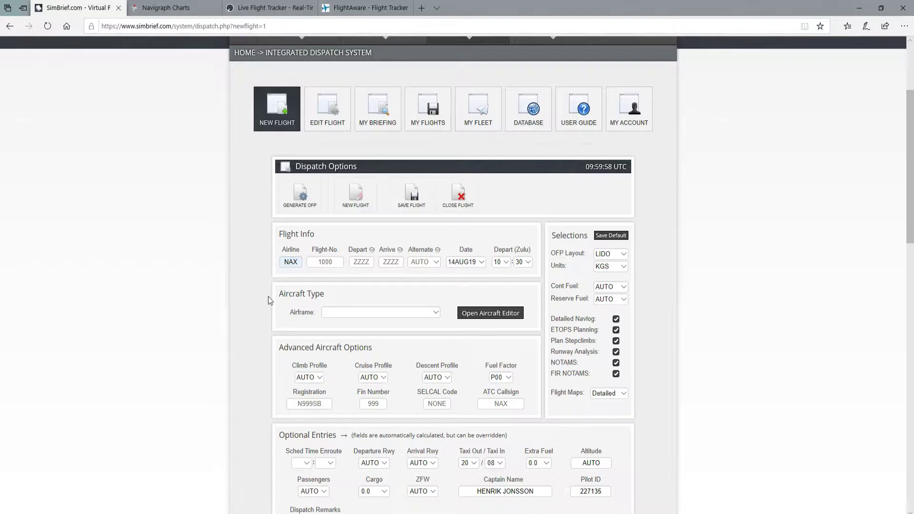
# Step: In FlightAware's route search, set origin ESSA Stockholm-Arlanda and destination EKCH Copenhagen
pyautogui.click(361, 8)
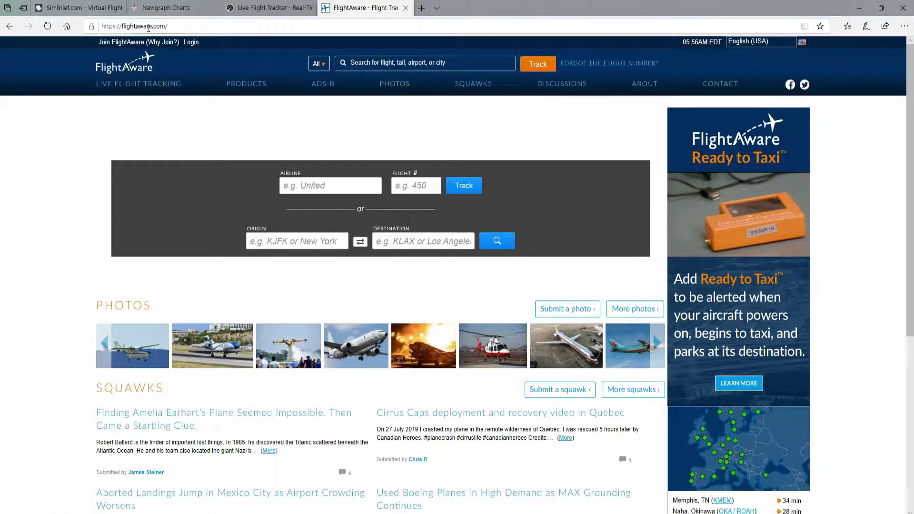
pyautogui.click(287, 241)
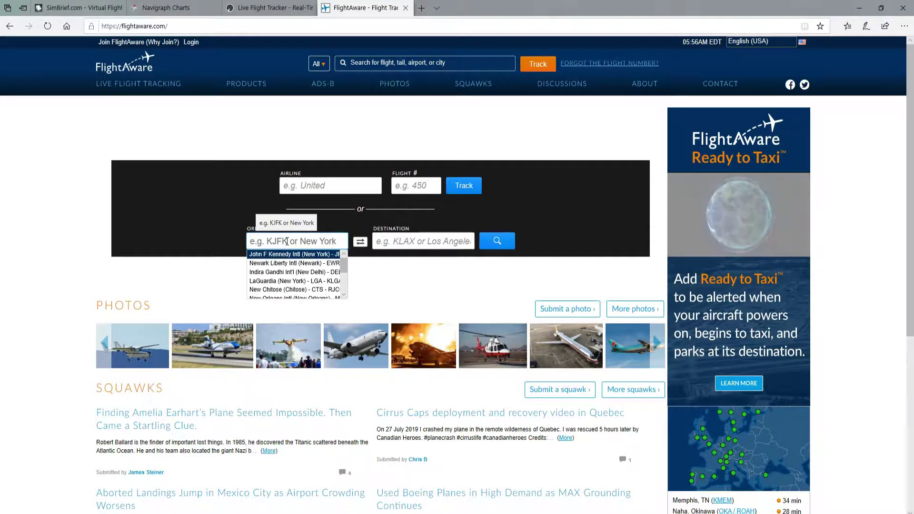
pyautogui.write('essa')
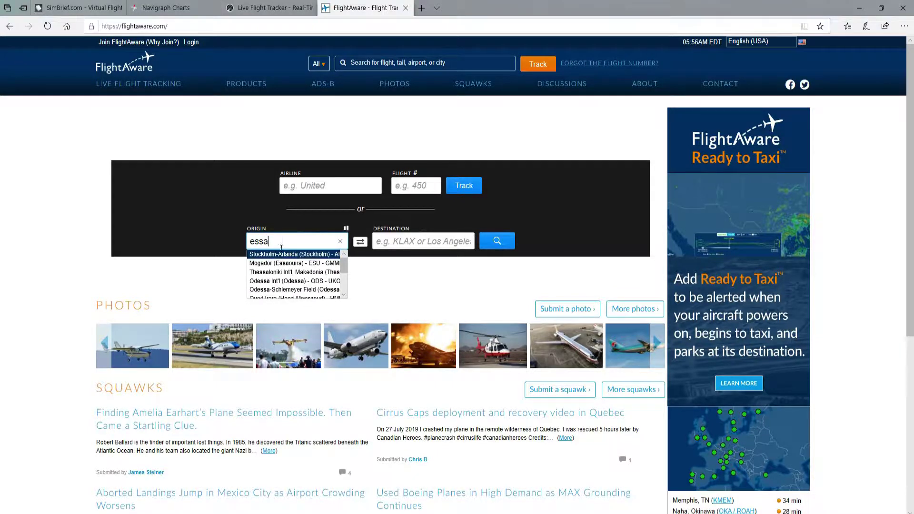
pyautogui.click(283, 256)
pyautogui.click(408, 240)
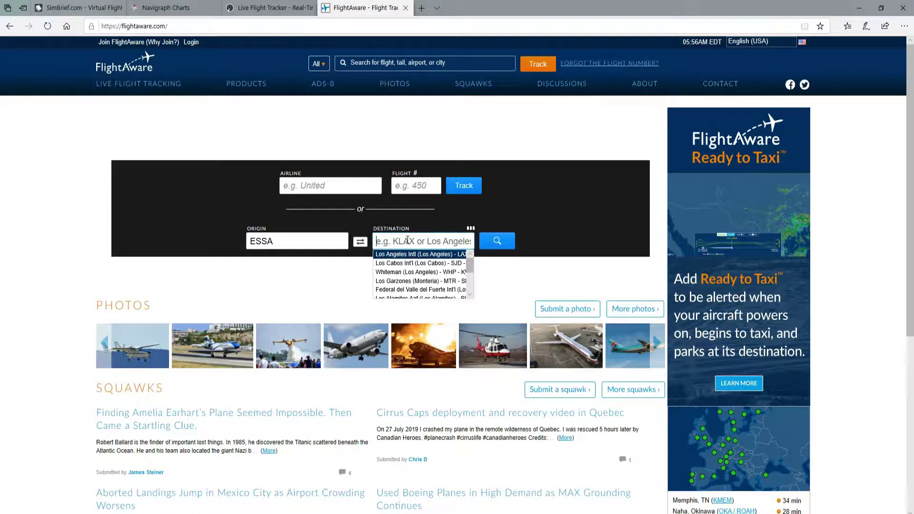
pyautogui.write('ekc')
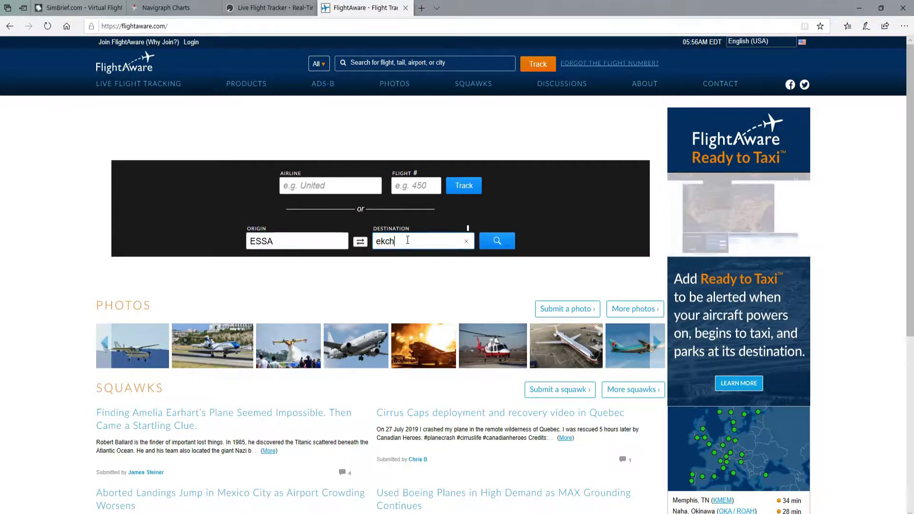
pyautogui.write('h')
pyautogui.click(431, 256)
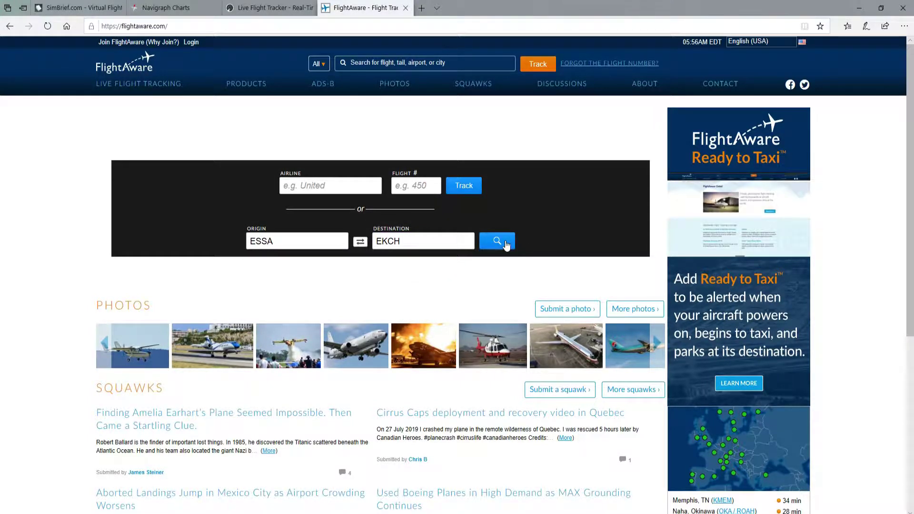
# Step: Search ESSA to EKCH flights and scroll the results to find Norwegian NAX4151
pyautogui.click(505, 241)
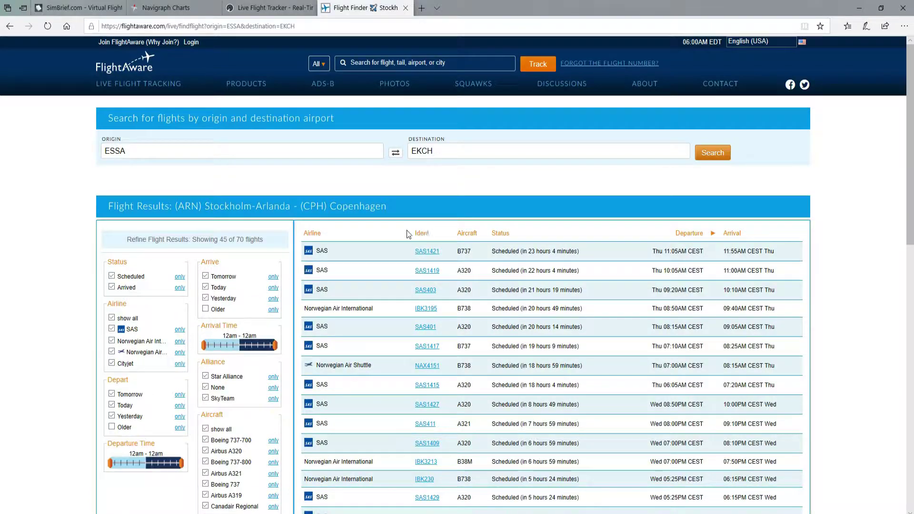
pyautogui.scroll(-10, 450, 320)
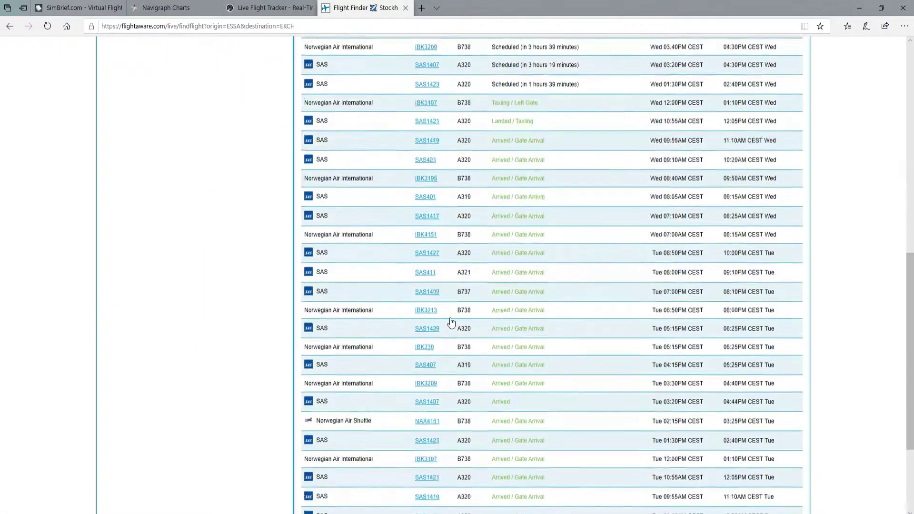
pyautogui.scroll(-5, 450, 320)
pyautogui.scroll(15, 450, 320)
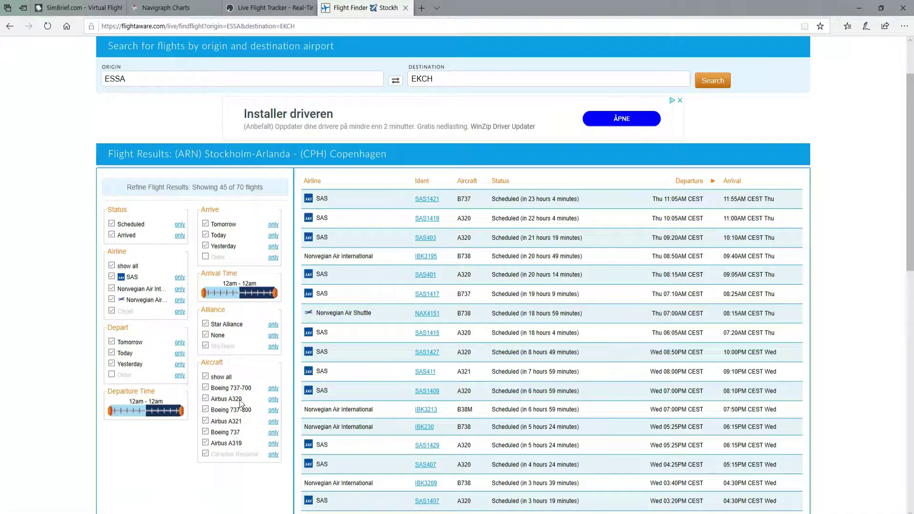
pyautogui.scroll(-3, 465, 291)
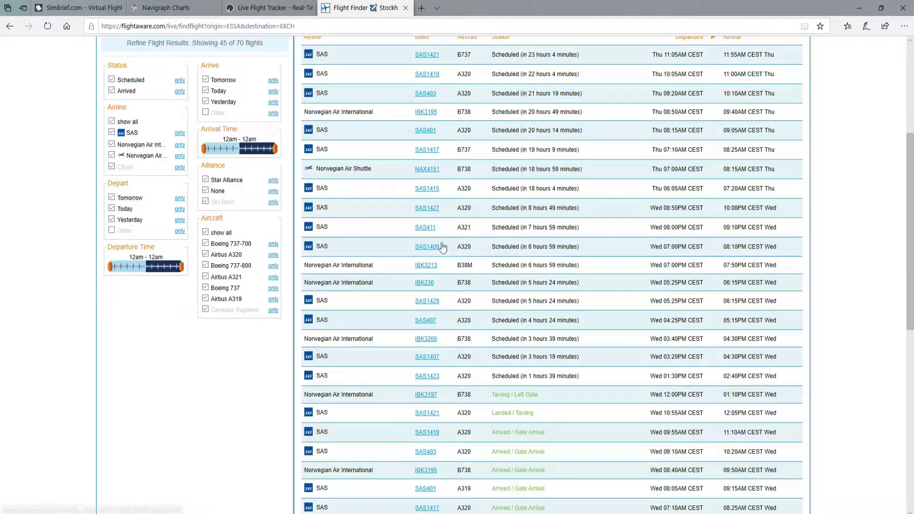
pyautogui.scroll(3, 452, 253)
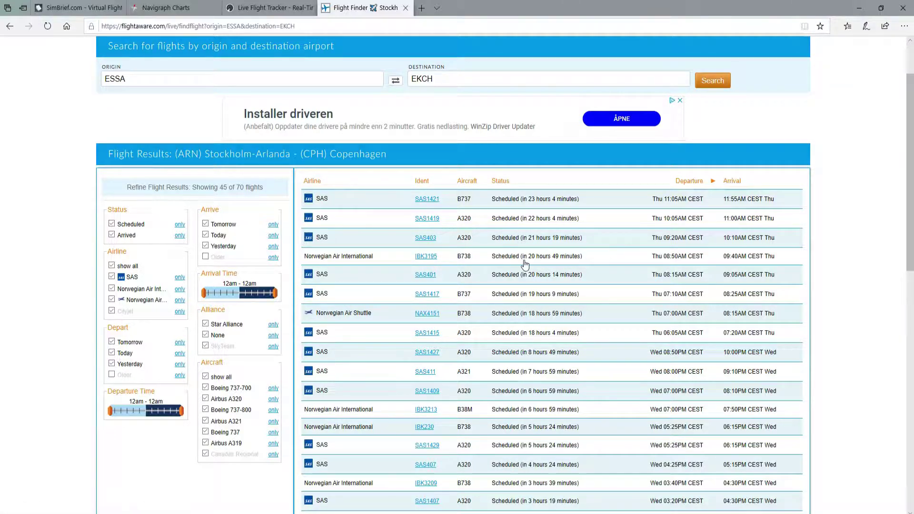
pyautogui.scroll(-6, 530, 265)
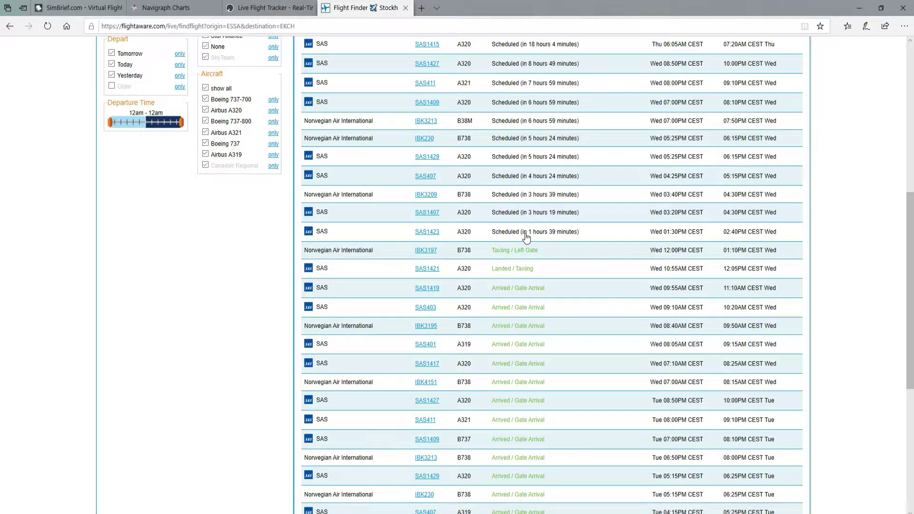
pyautogui.scroll(3, 526, 236)
pyautogui.scroll(2, 525, 236)
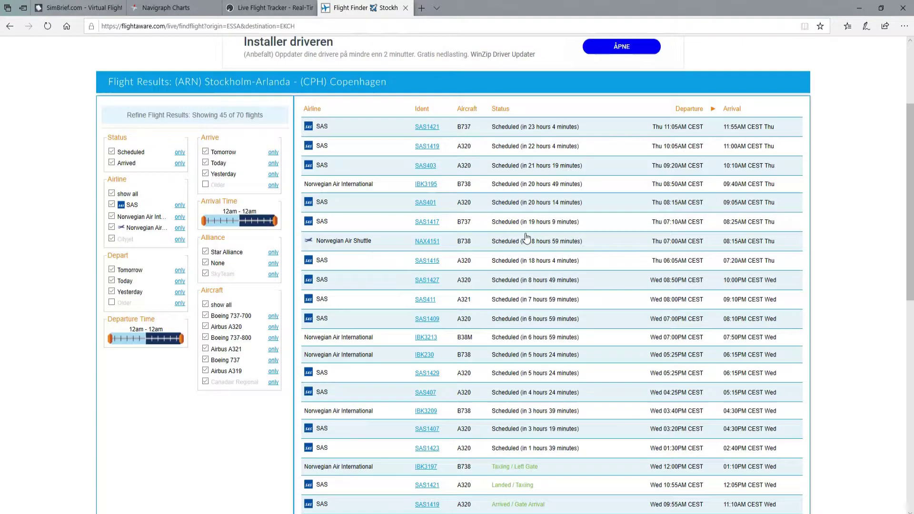
pyautogui.scroll(2, 526, 236)
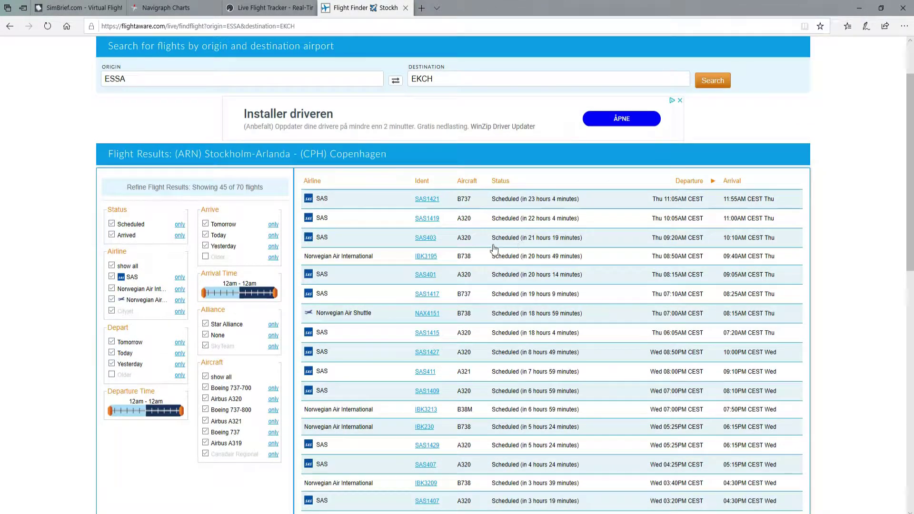
pyautogui.scroll(-3, 486, 254)
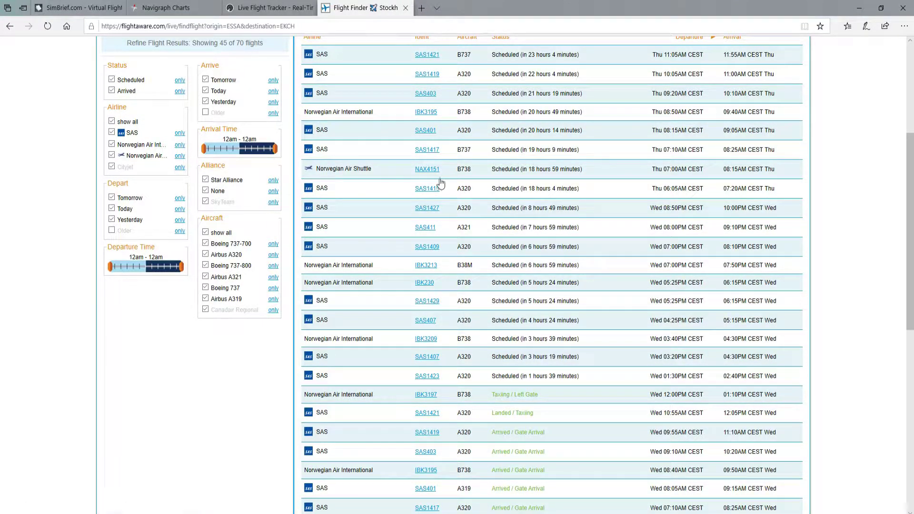
pyautogui.scroll(2, 438, 181)
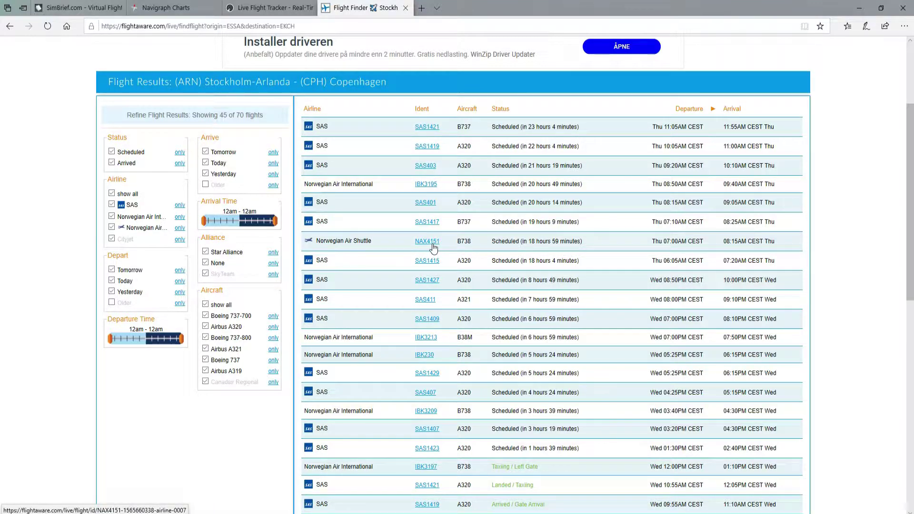
pyautogui.scroll(-3, 422, 279)
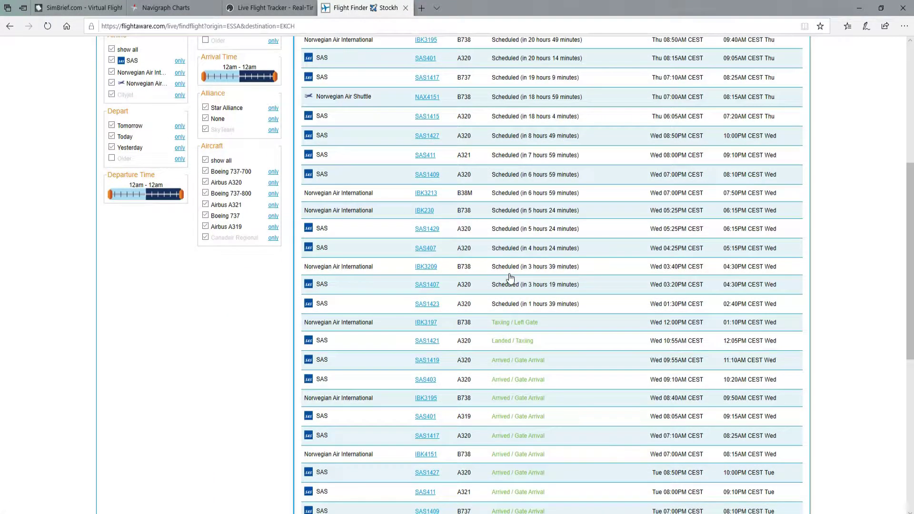
pyautogui.scroll(2, 511, 278)
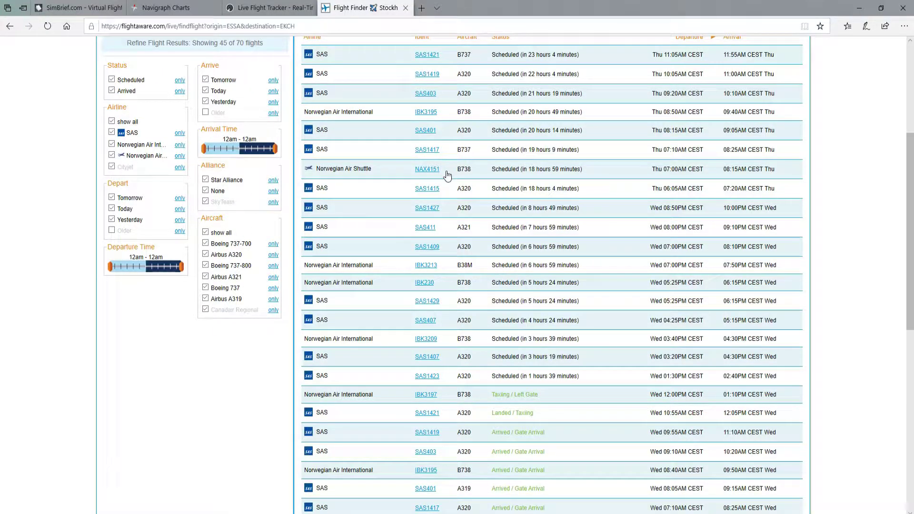
# Step: Enter flight number 4151, departure ESSA and arrival EKCH on the SimBrief dispatch form
pyautogui.click(76, 9)
pyautogui.click(322, 261)
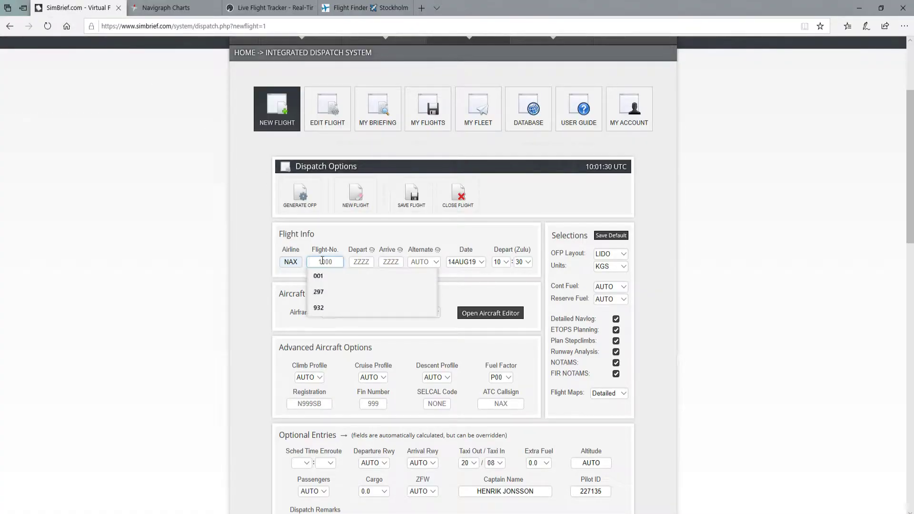
pyautogui.write('4151')
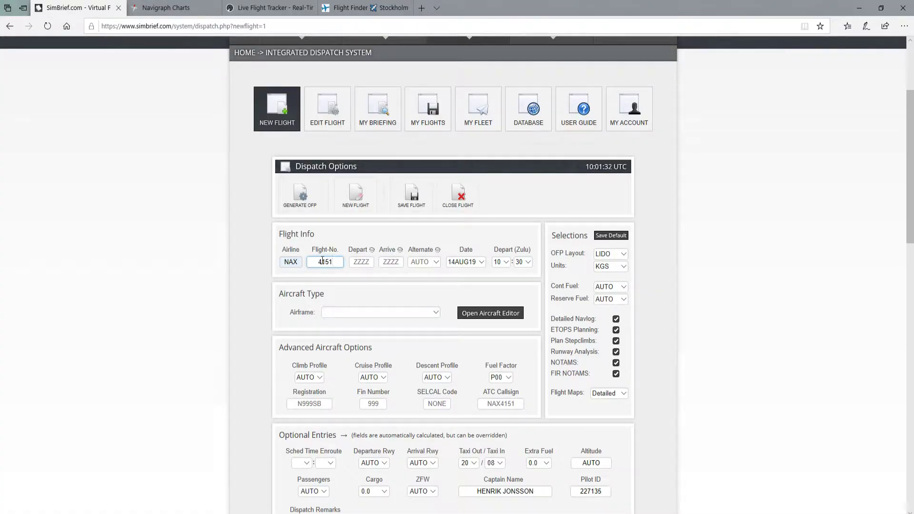
pyautogui.click(362, 264)
pyautogui.click(362, 263)
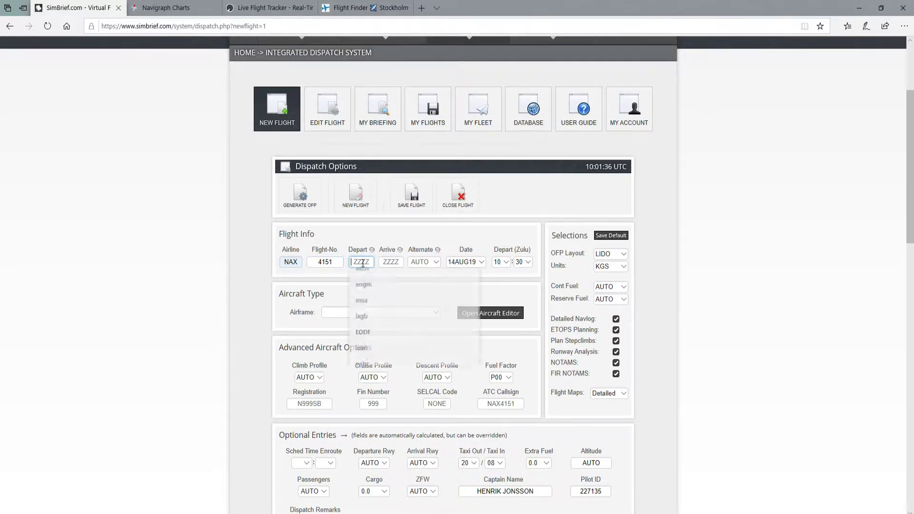
pyautogui.click(363, 309)
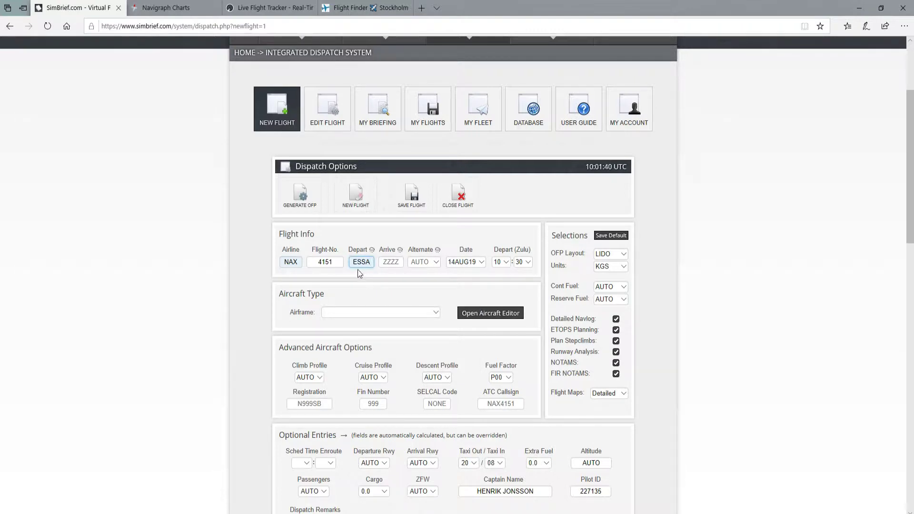
pyautogui.moveTo(370, 263); pyautogui.dragTo(350, 266)
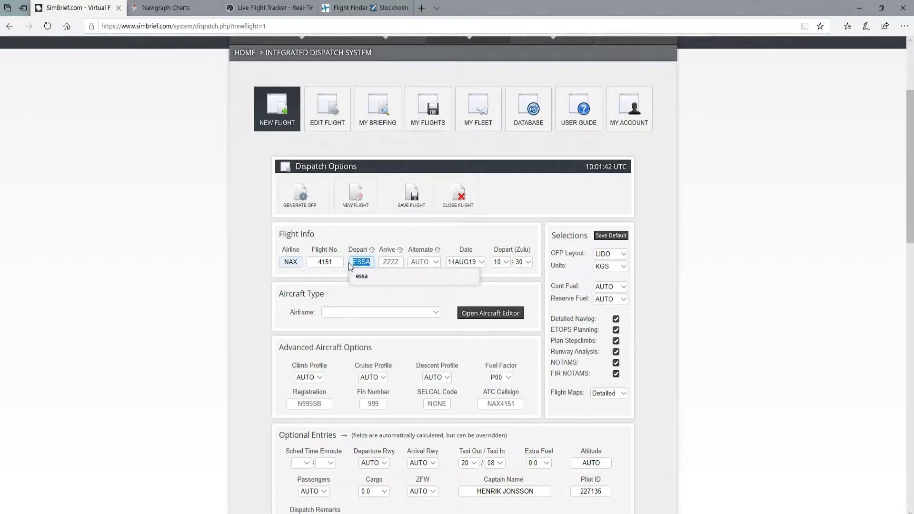
pyautogui.press('BackSpace')
pyautogui.write('ESS')
pyautogui.press('Tab')
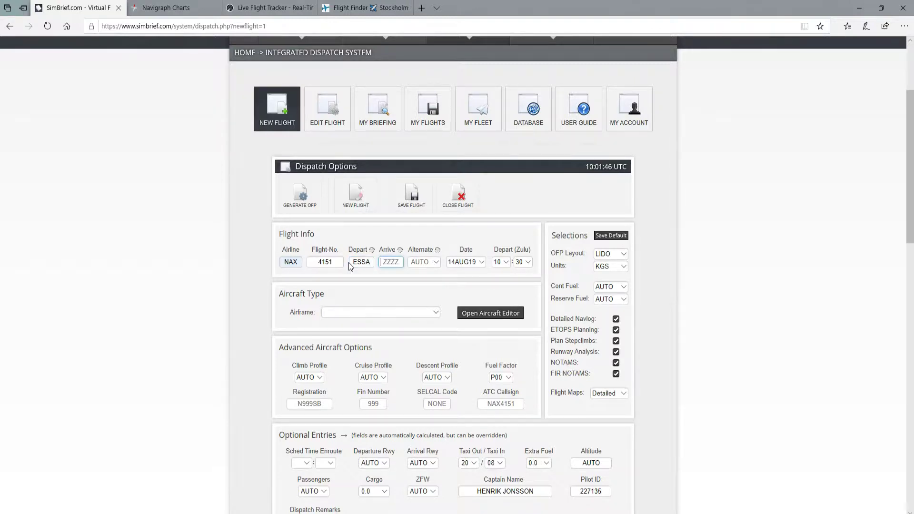
pyautogui.write('EKCH')
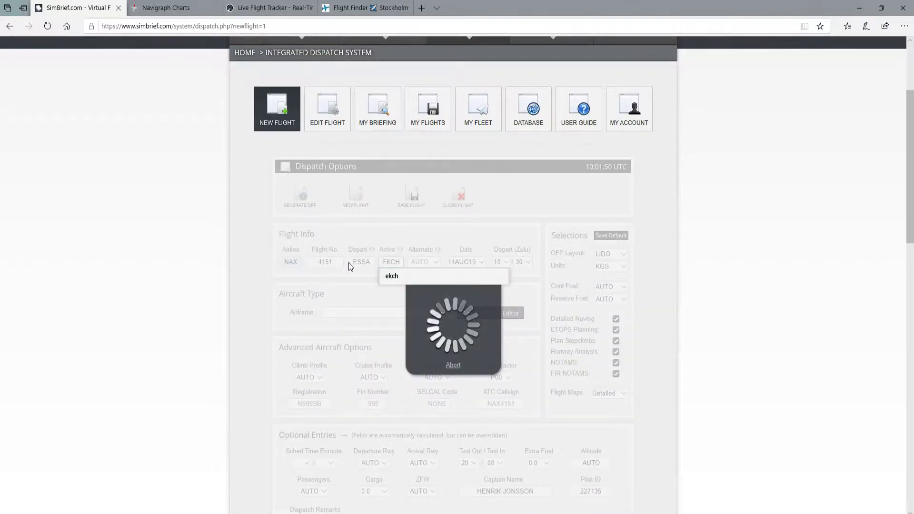
pyautogui.click(761, 291)
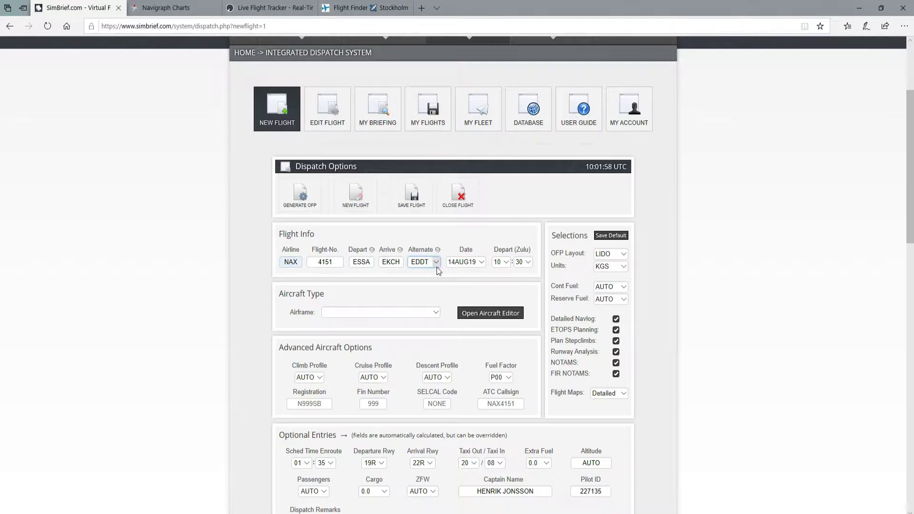
pyautogui.scroll(-15, 761, 333)
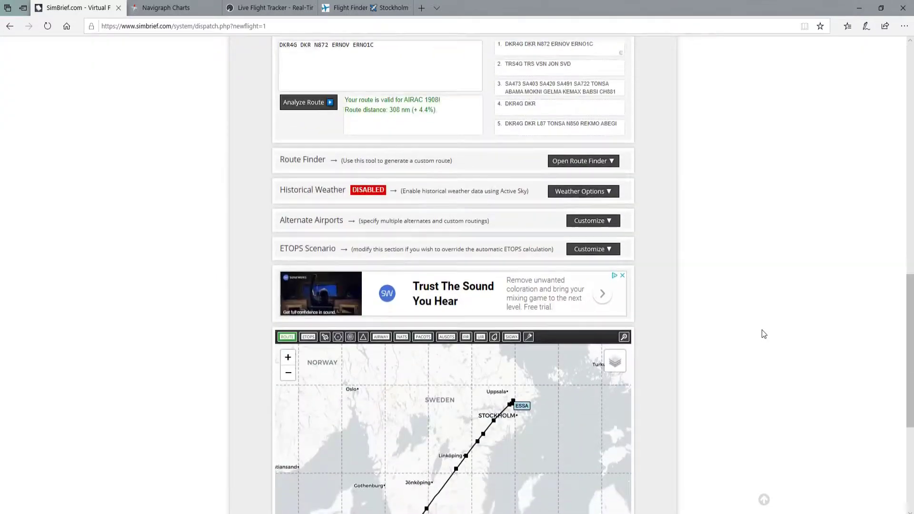
pyautogui.moveTo(574, 372); pyautogui.dragTo(589, 317)
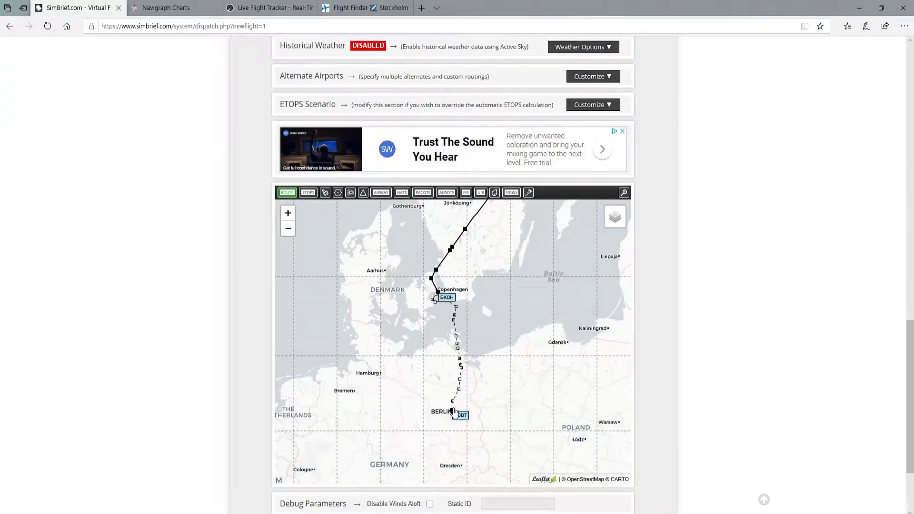
pyautogui.moveTo(514, 323); pyautogui.dragTo(505, 353)
pyautogui.moveTo(518, 321); pyautogui.dragTo(488, 348)
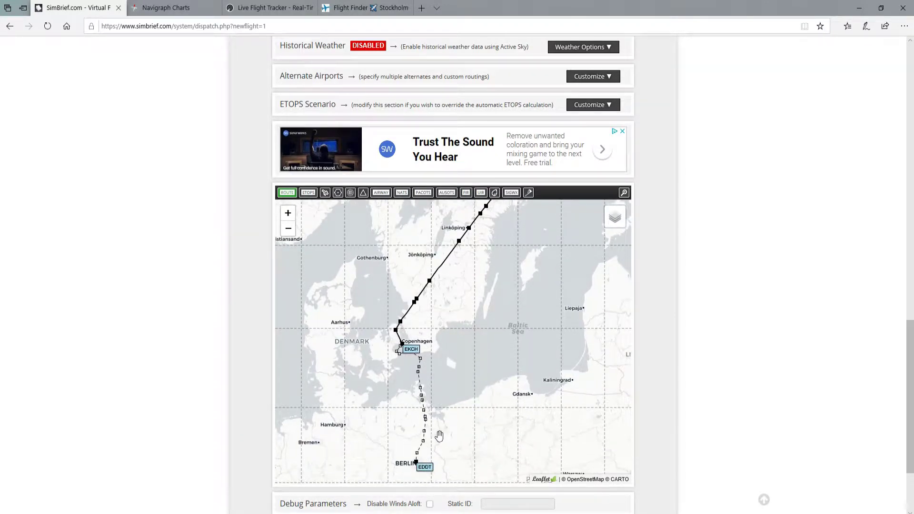
pyautogui.moveTo(439, 436); pyautogui.dragTo(505, 395)
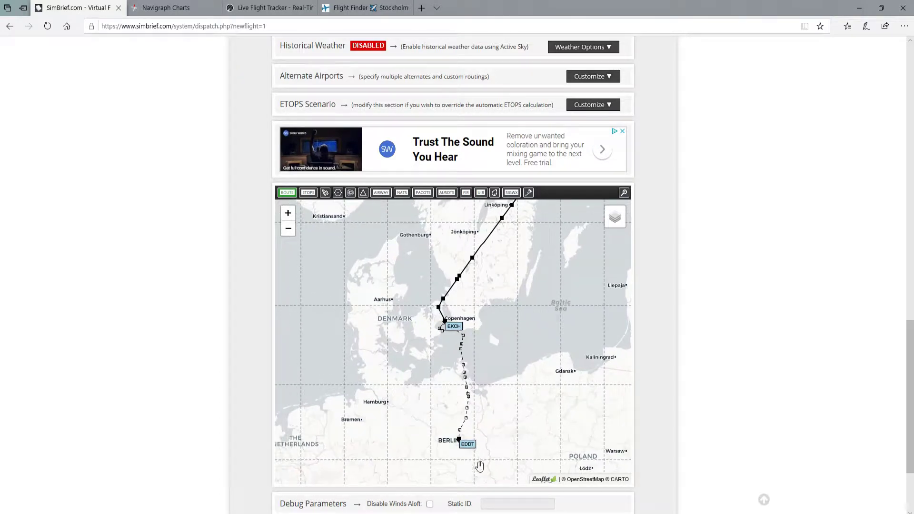
pyautogui.moveTo(535, 319); pyautogui.dragTo(536, 369)
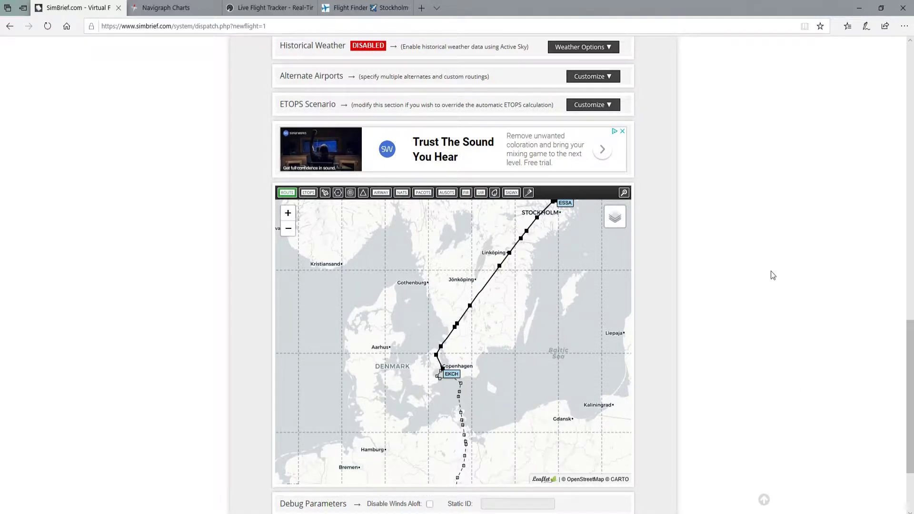
pyautogui.scroll(9, 771, 273)
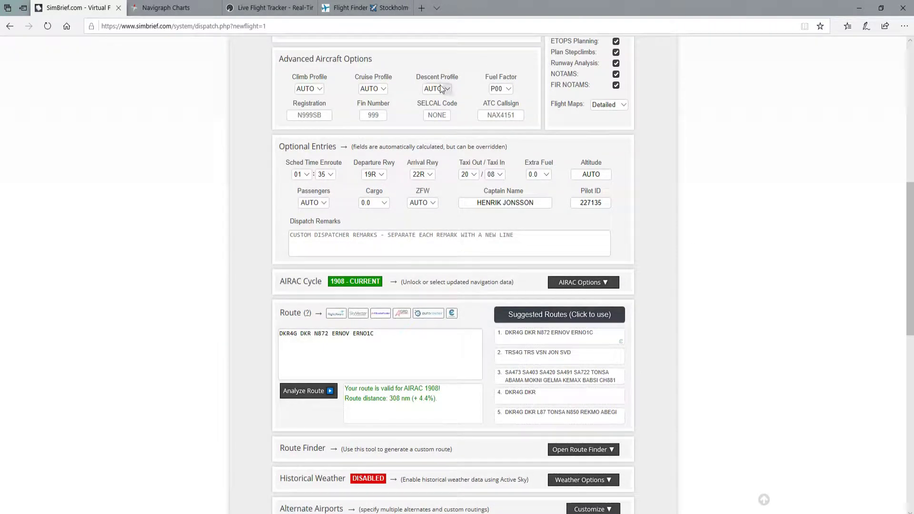
# Step: Change the alternate airport to EKBI (Billund)
pyautogui.scroll(5, 422, 187)
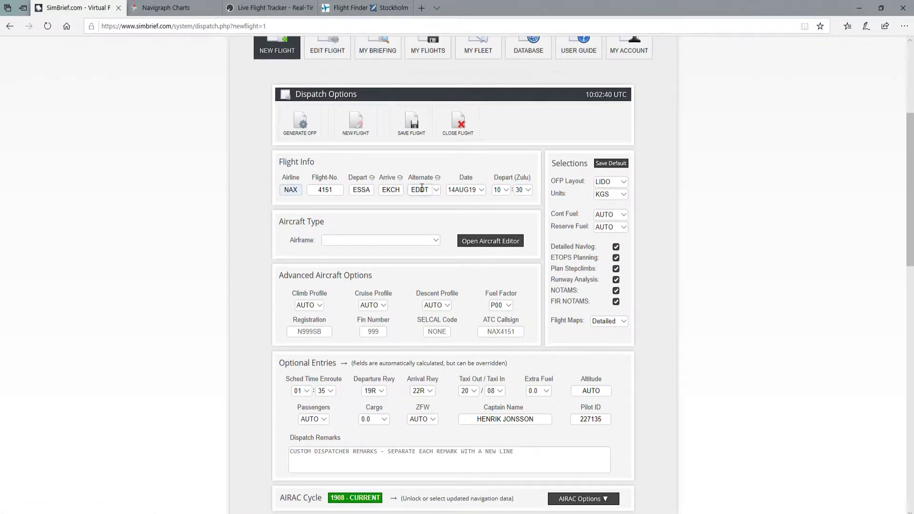
pyautogui.doubleClick(425, 190)
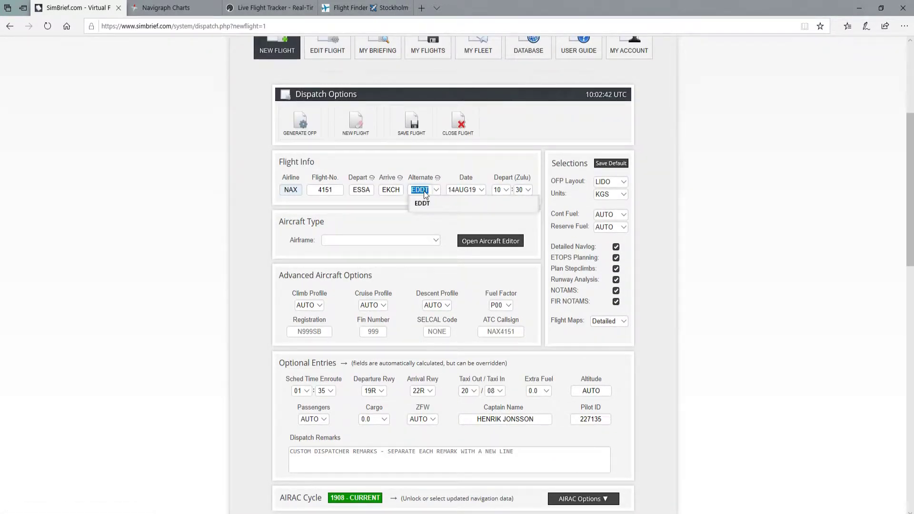
pyautogui.write('EKBI')
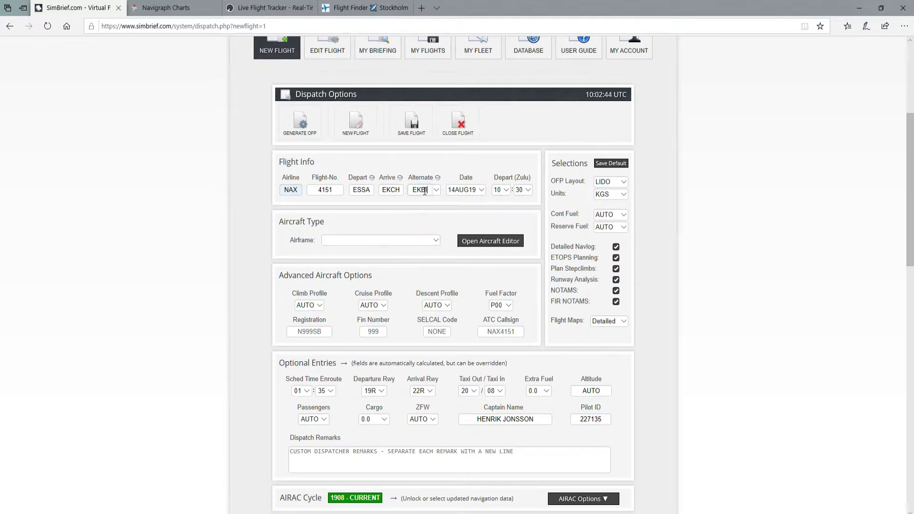
# Step: Scroll through the dispatch form to review the route map and runway entries
pyautogui.scroll(-10, 802, 282)
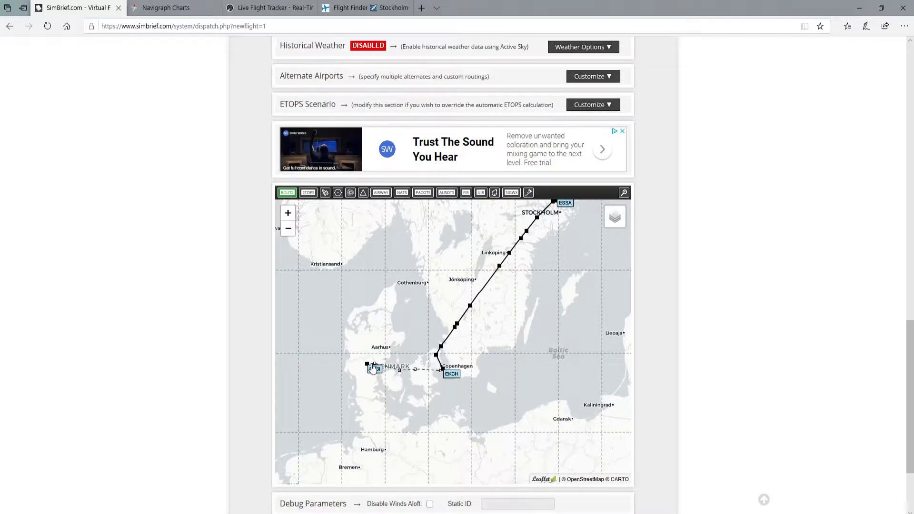
pyautogui.scroll(2, 805, 390)
pyautogui.scroll(-1, 805, 392)
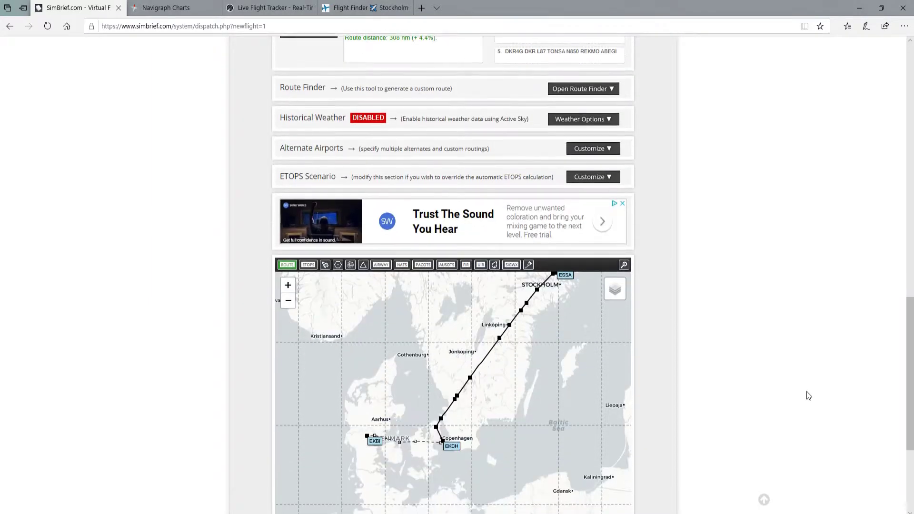
pyautogui.scroll(3, 785, 390)
pyautogui.scroll(9, 794, 388)
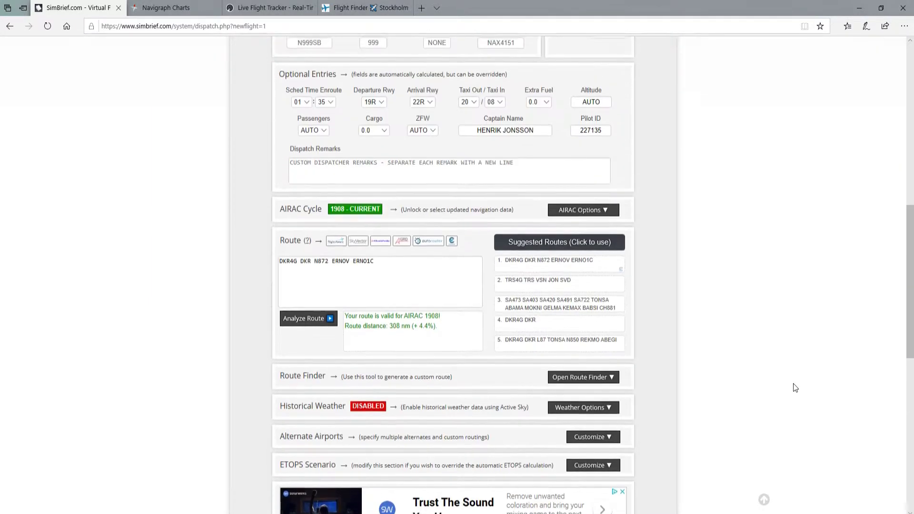
pyautogui.scroll(1, 795, 384)
pyautogui.scroll(-3, 795, 384)
pyautogui.scroll(-2, 797, 387)
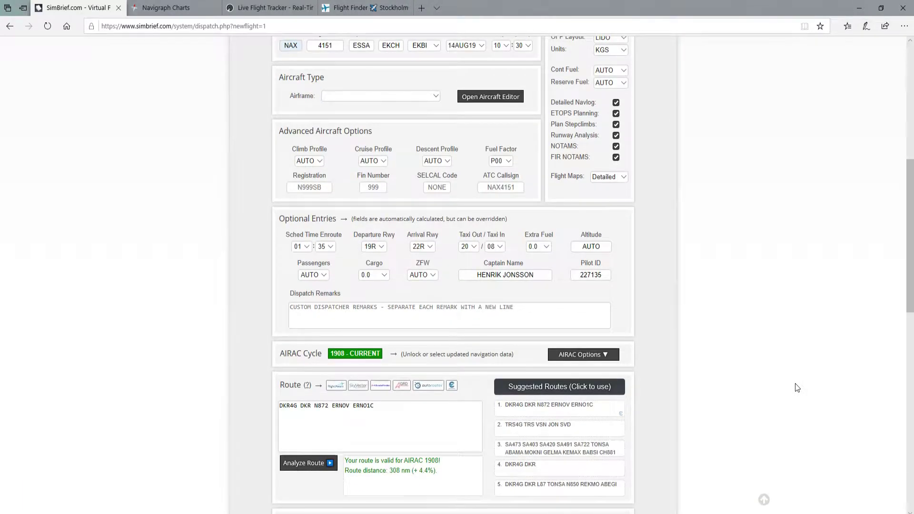
pyautogui.scroll(-3, 797, 387)
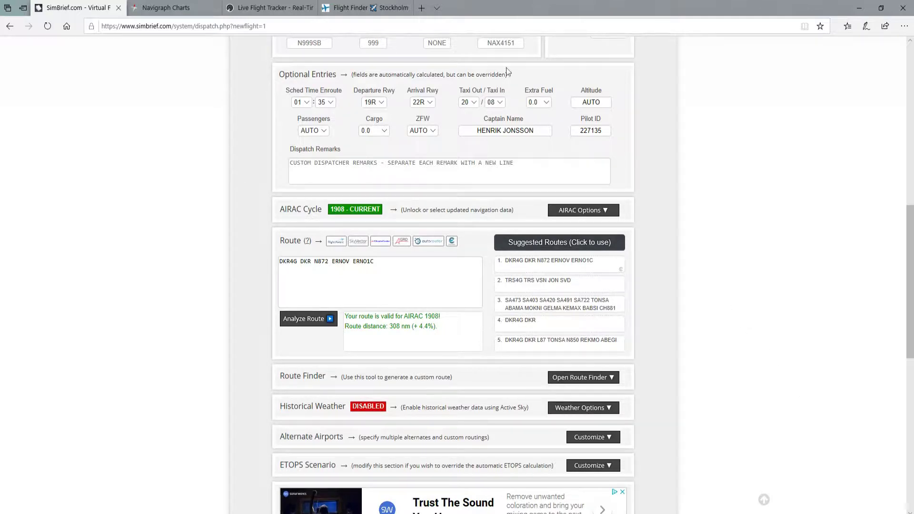
pyautogui.scroll(3, 728, 264)
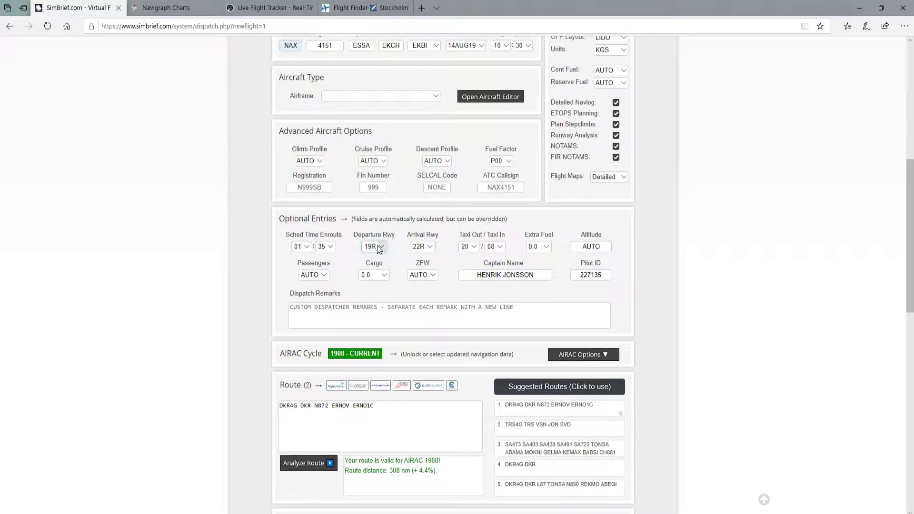
# Step: Load Windy.com in a new tab, zoom the wind map to Copenhagen, then return to SimBrief
pyautogui.click(421, 8)
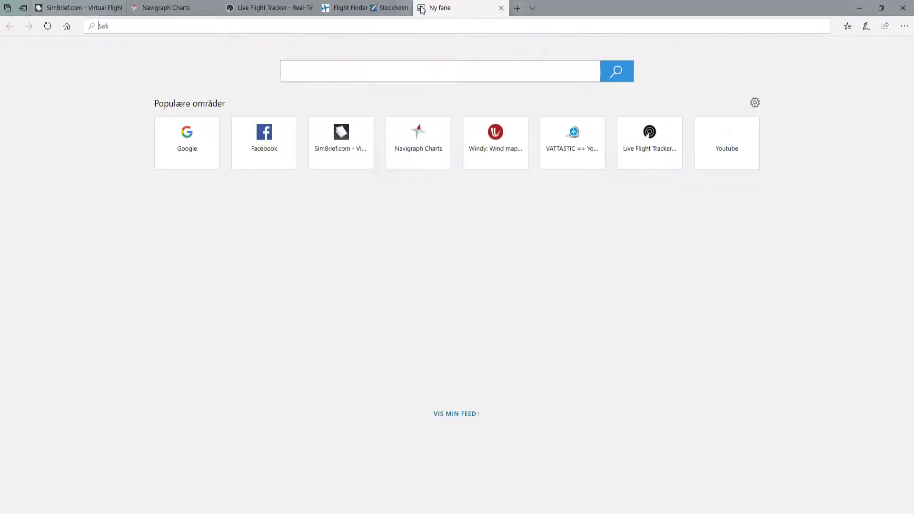
pyautogui.write('windy.com/')
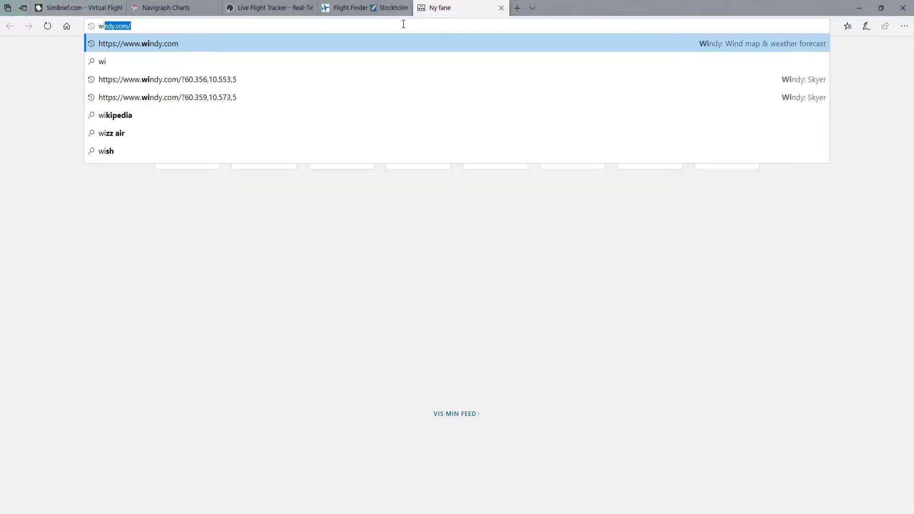
pyautogui.press('Return')
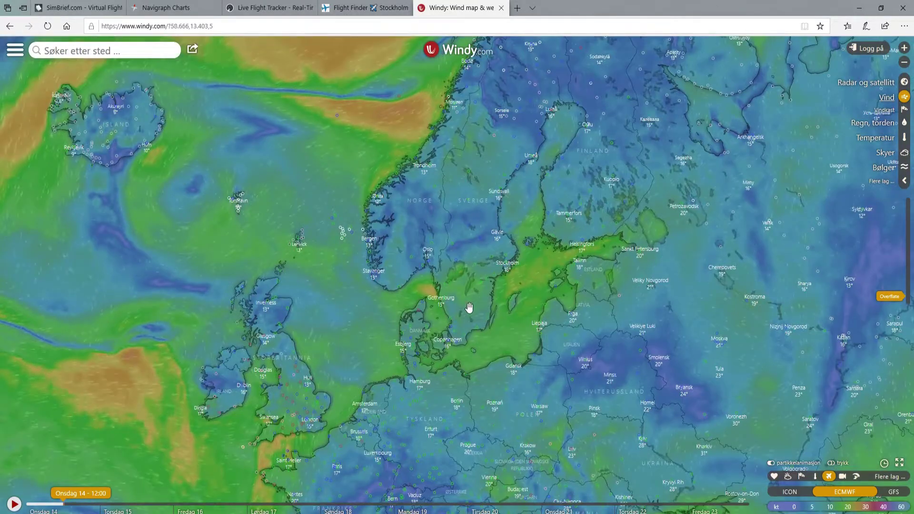
pyautogui.scroll(1, 466, 310)
pyautogui.moveTo(467, 311); pyautogui.dragTo(482, 248)
pyautogui.scroll(1, 471, 352)
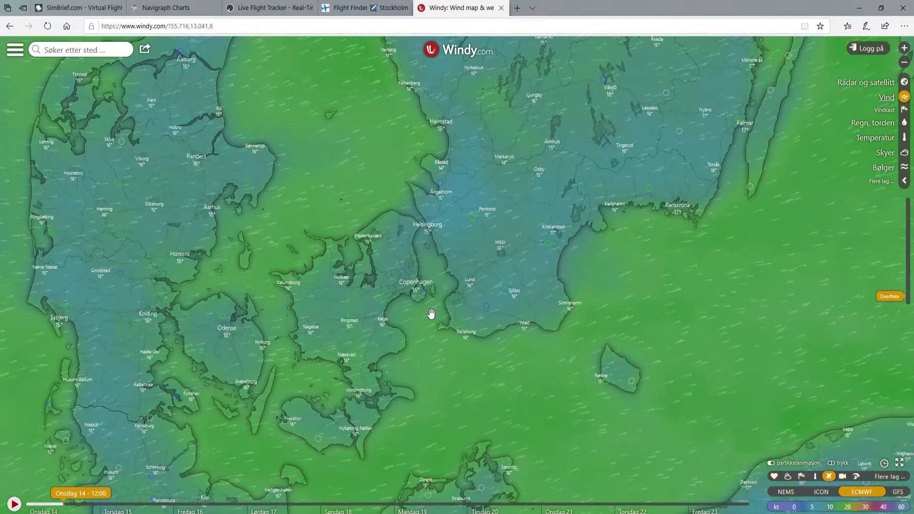
pyautogui.scroll(1, 431, 314)
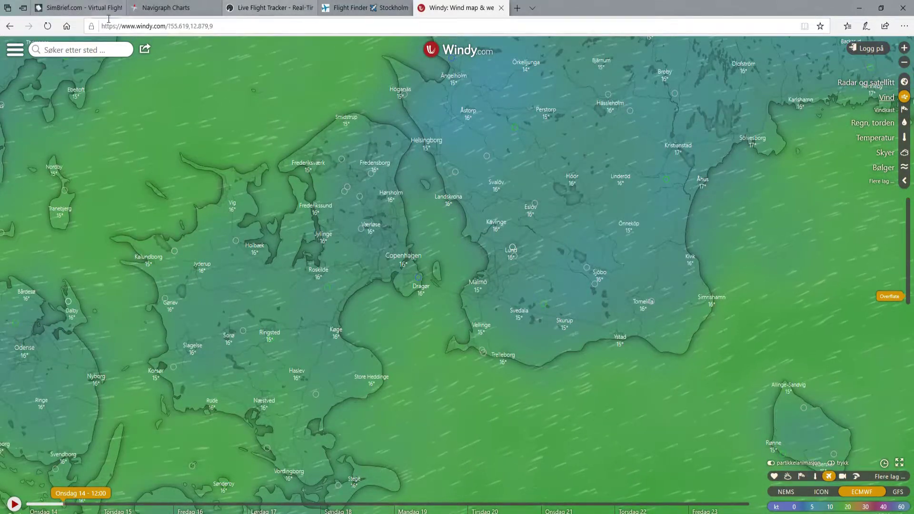
pyautogui.click(95, 8)
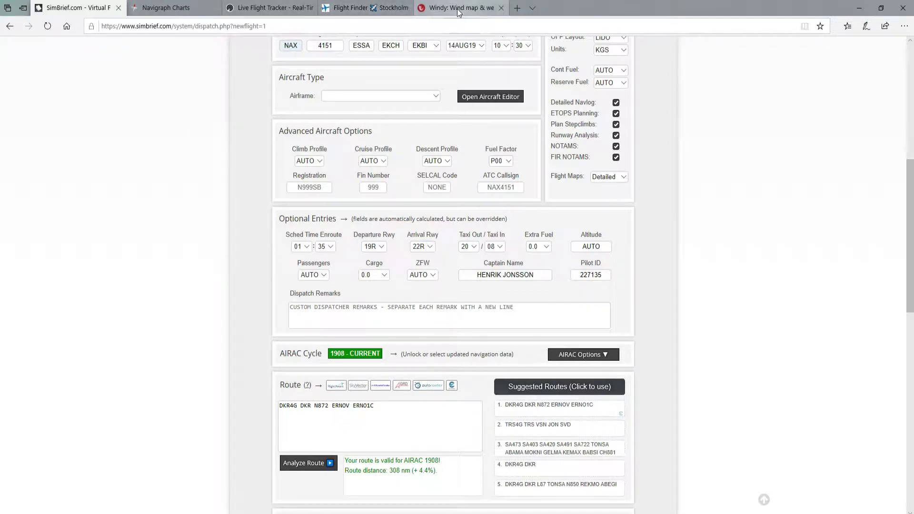
# Step: Prepare to leave the SimBrief dispatch form for the Live Flight Tracker tab
pyautogui.moveTo(457, 8)
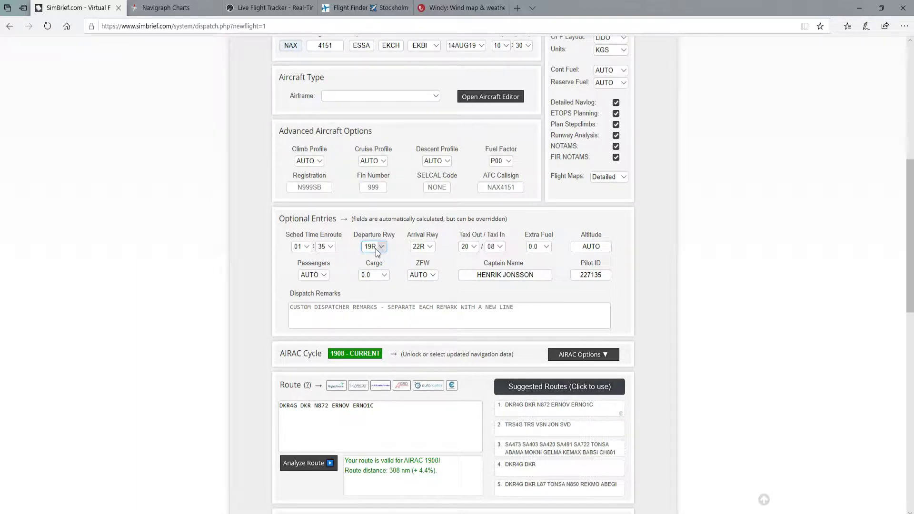
# Step: On Flightradar24, zoom to Arlanda and open details for flight IBK3197 to Copenhagen
pyautogui.click(266, 7)
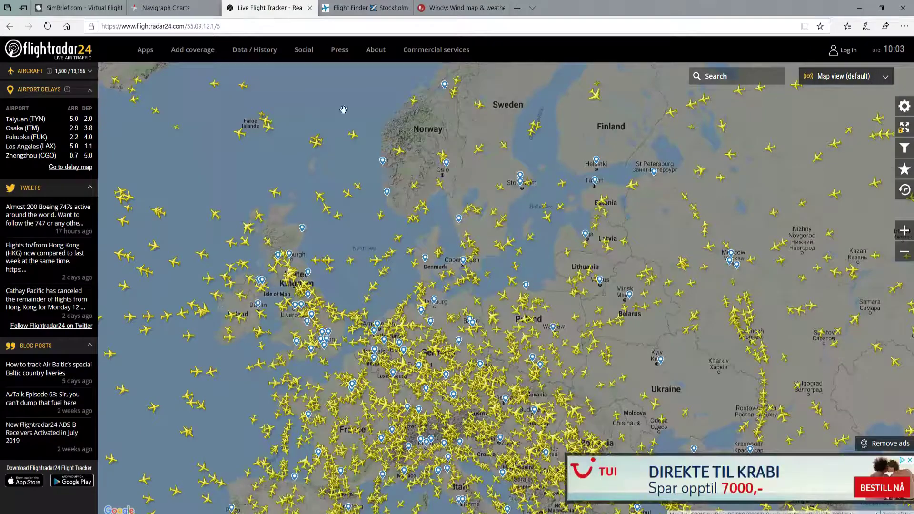
pyautogui.scroll(5, 520, 175)
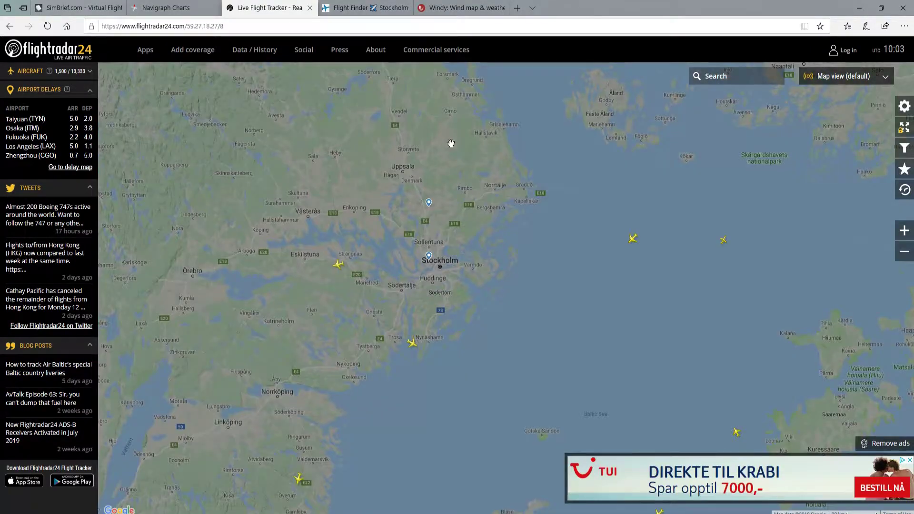
pyautogui.moveTo(451, 141); pyautogui.dragTo(521, 214)
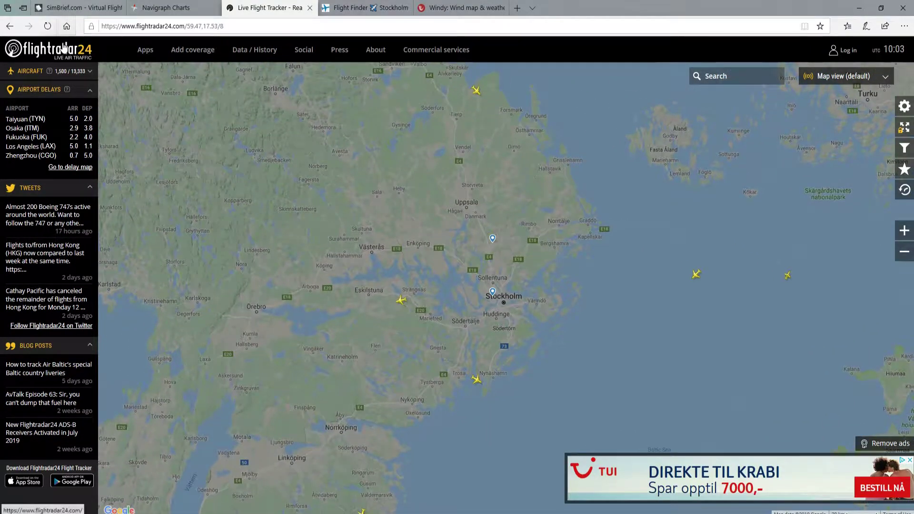
pyautogui.scroll(4, 503, 242)
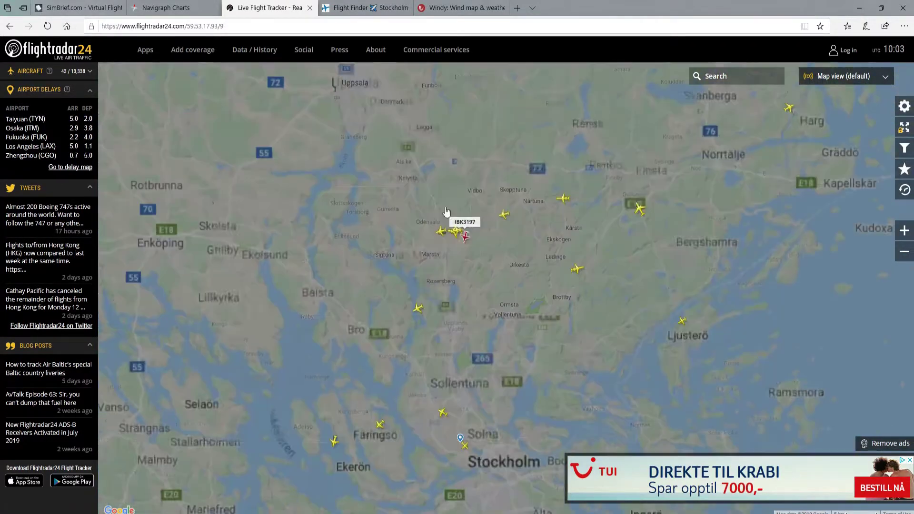
pyautogui.scroll(2, 452, 238)
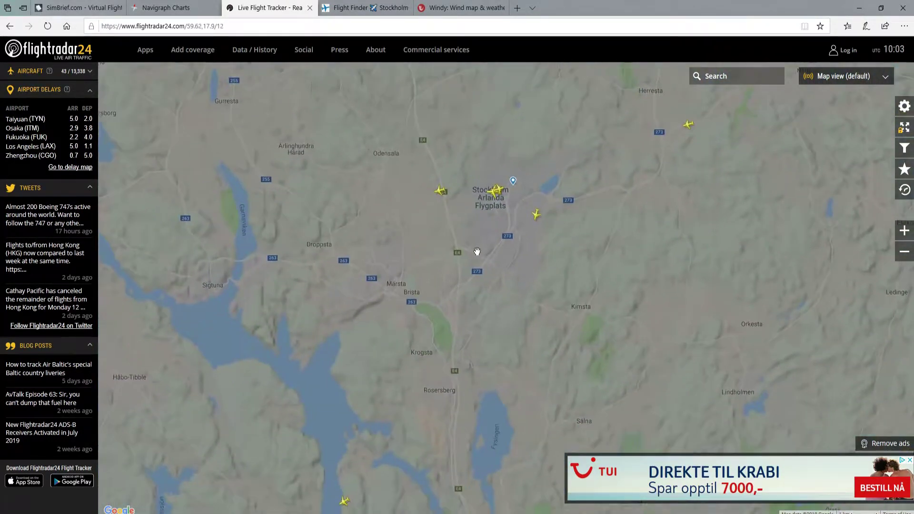
pyautogui.scroll(1, 478, 250)
pyautogui.click(594, 180)
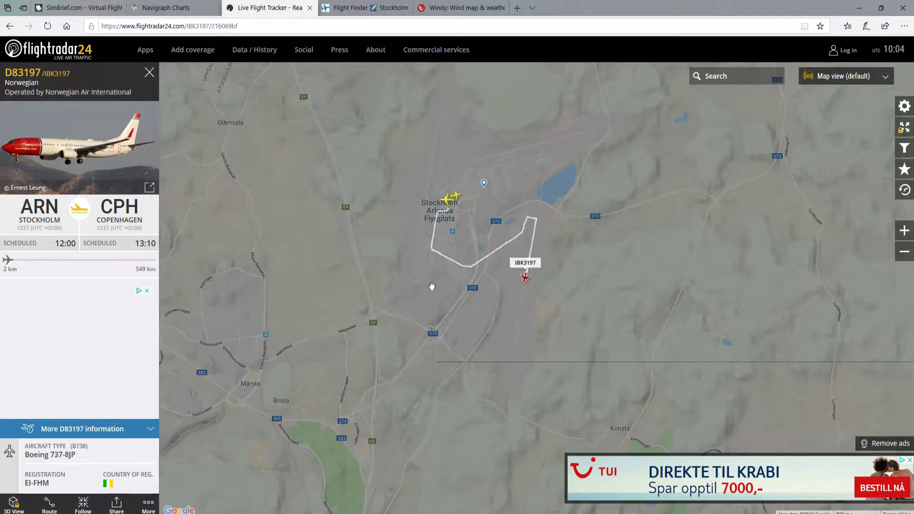
pyautogui.scroll(-1, 579, 316)
pyautogui.click(174, 14)
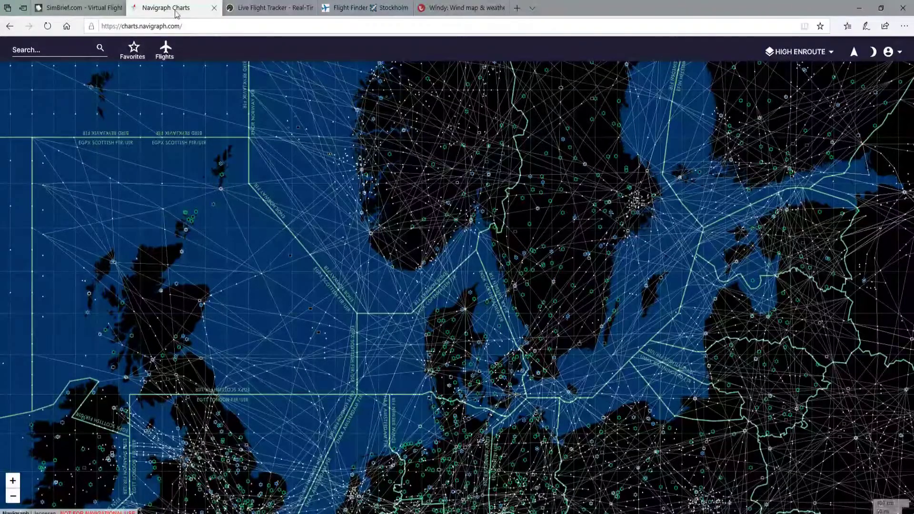
# Step: Open the ESSA AIRPORT 10-9 taxi chart in Navigraph, then switch back to Flightradar24
pyautogui.click(54, 48)
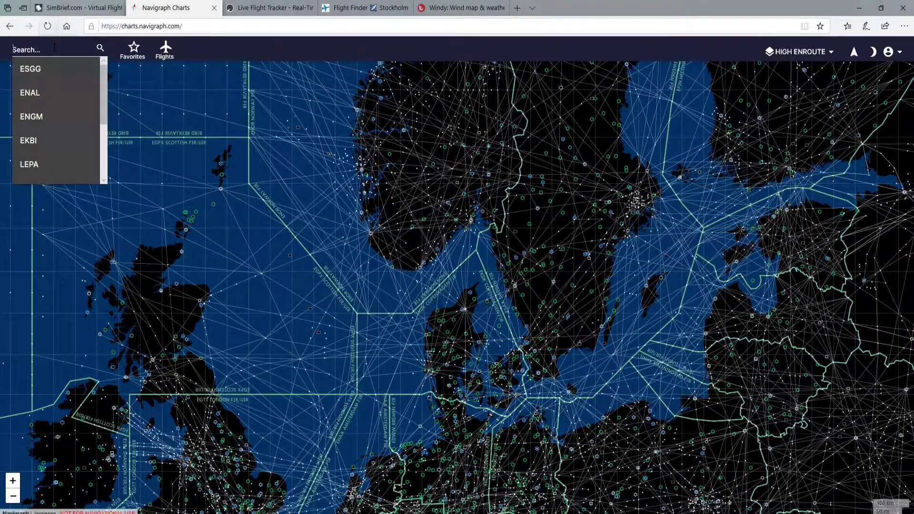
pyautogui.write('essa')
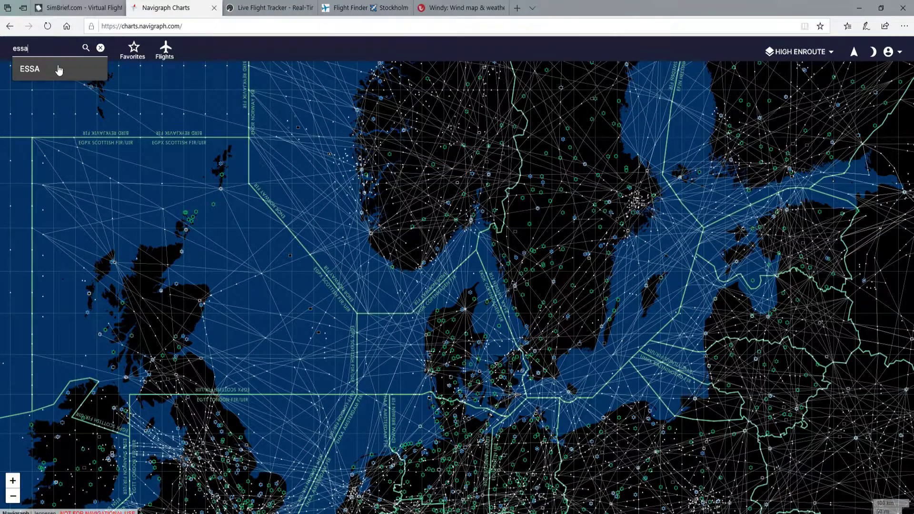
pyautogui.click(61, 69)
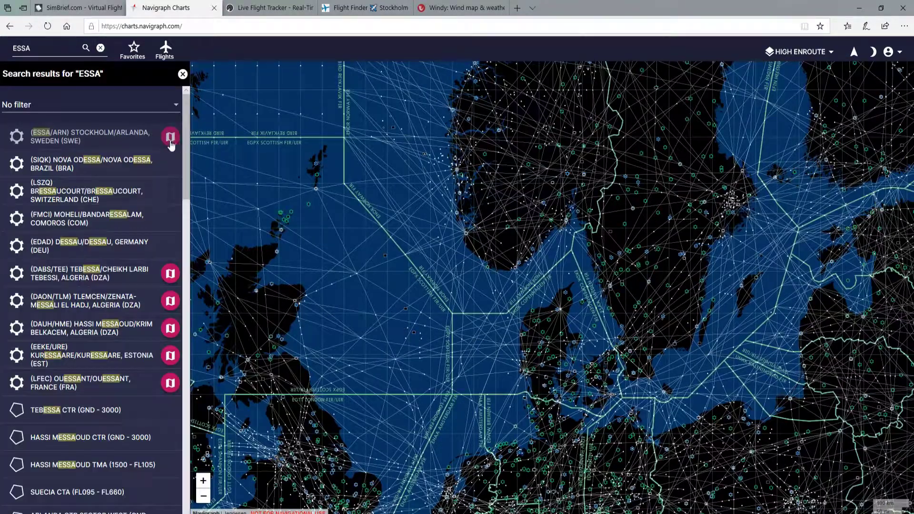
pyautogui.click(170, 143)
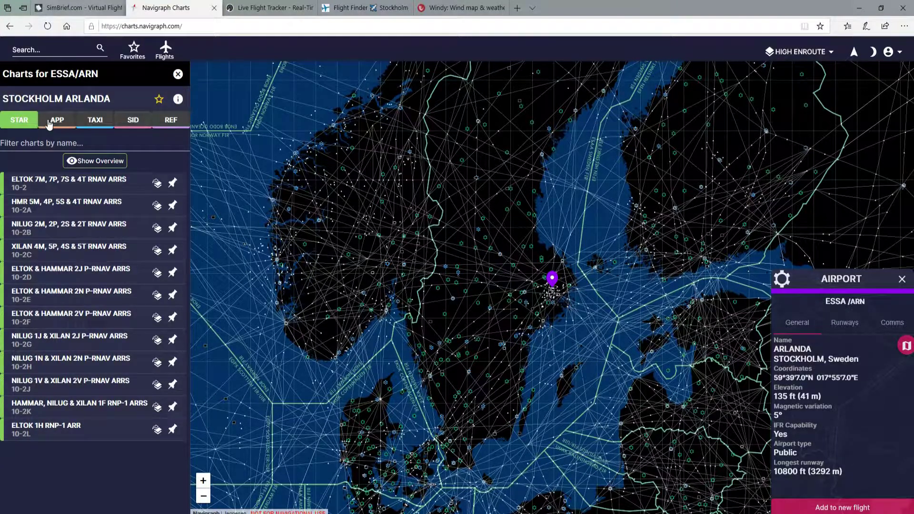
pyautogui.click(95, 120)
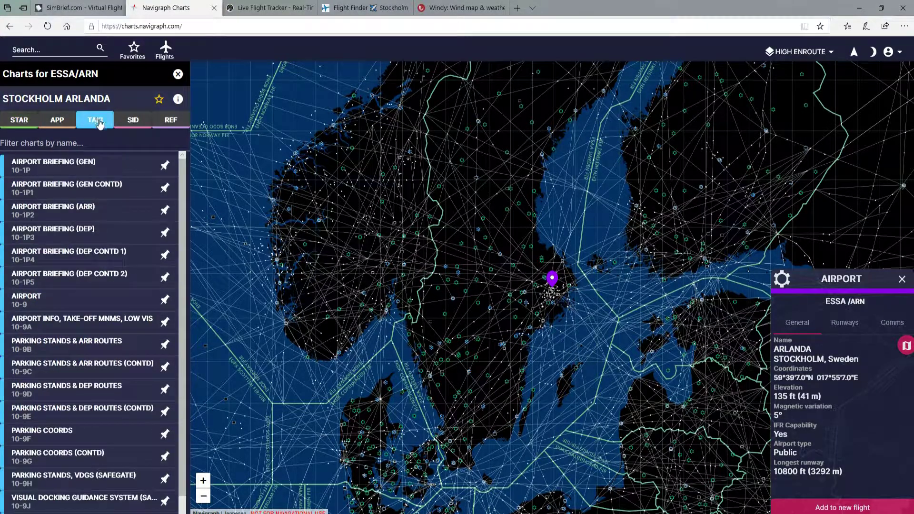
pyautogui.click(47, 303)
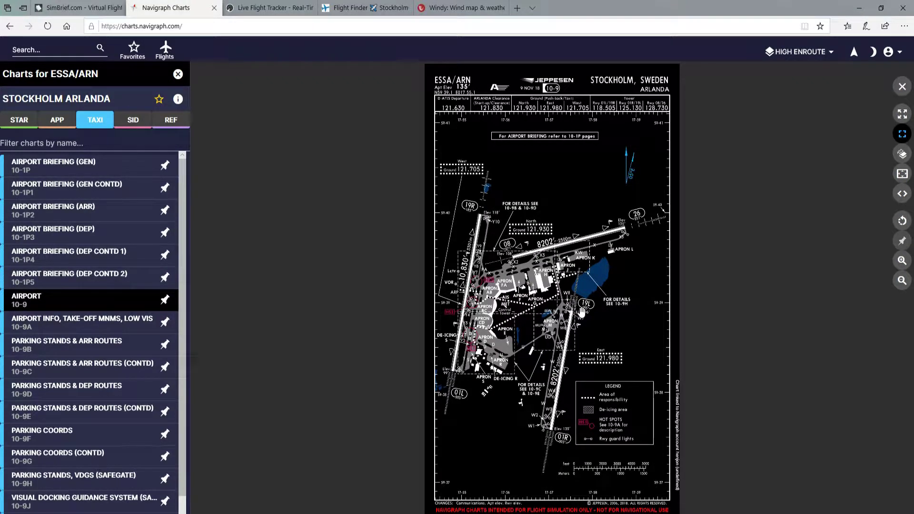
pyautogui.hotkey('ctrl', 'Tab')
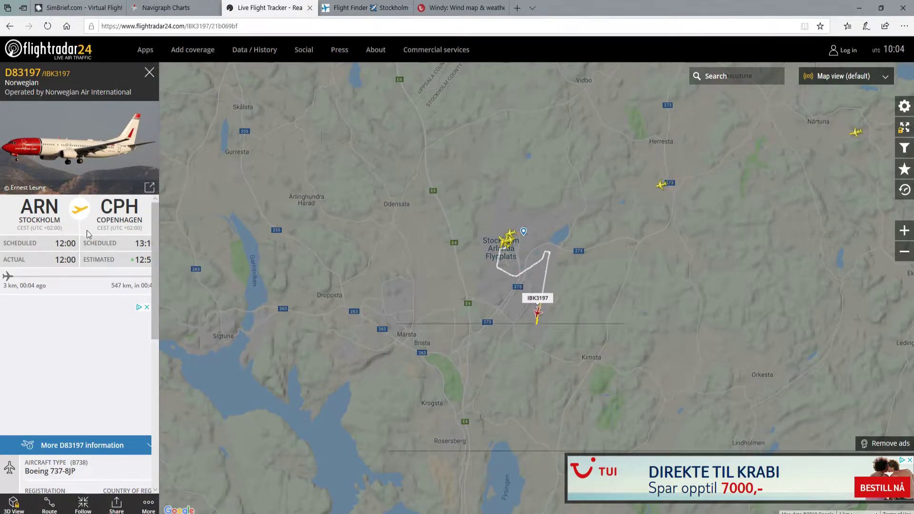
# Step: Check the FlightAware ESSA–EKCH results, then pan Flightradar24 along the departing flight's path
pyautogui.click(365, 4)
pyautogui.scroll(5, 490, 169)
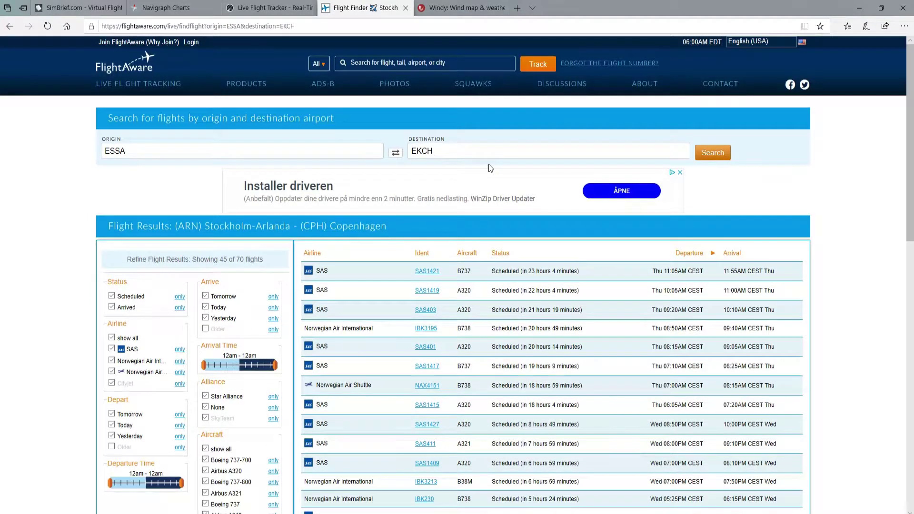
pyautogui.click(265, 3)
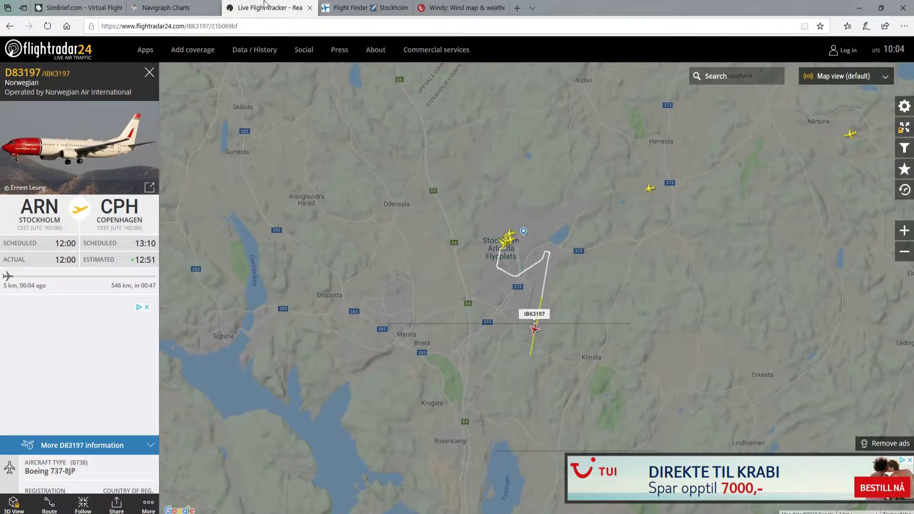
pyautogui.moveTo(544, 304); pyautogui.dragTo(532, 249)
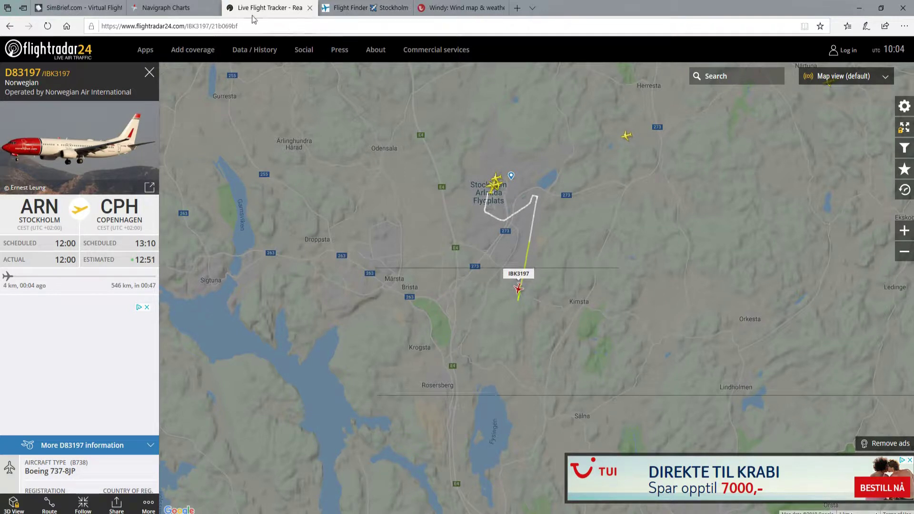
# Step: Scroll the FlightAware list of ESSA–EKCH flights, then return to the Arlanda airport chart
pyautogui.click(362, 8)
pyautogui.scroll(-10, 502, 376)
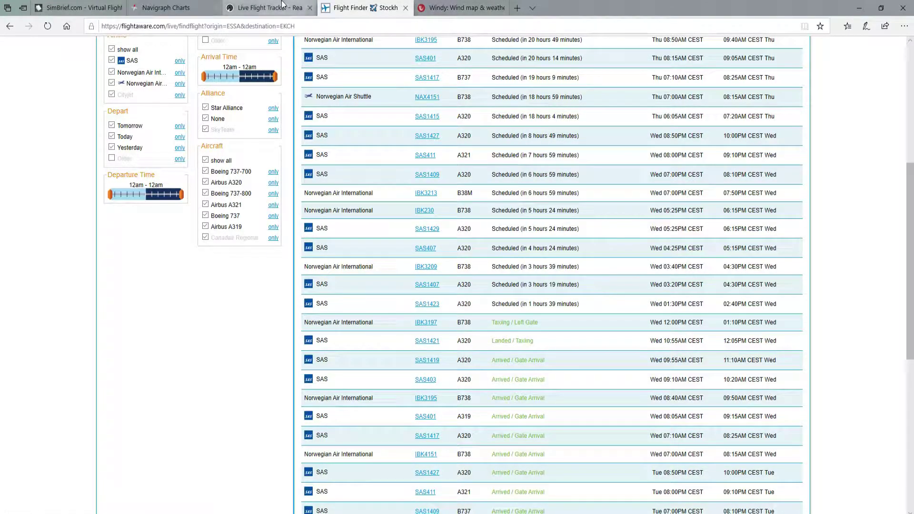
pyautogui.click(198, 3)
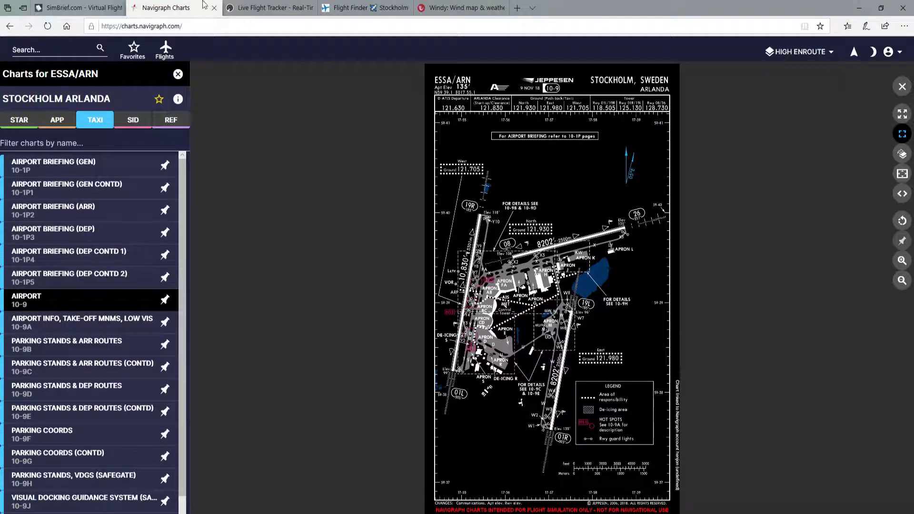
# Step: Set departure runway 19L and accept automatic SID/STAR selection, starting the route with ABEN4Q
pyautogui.click(79, 7)
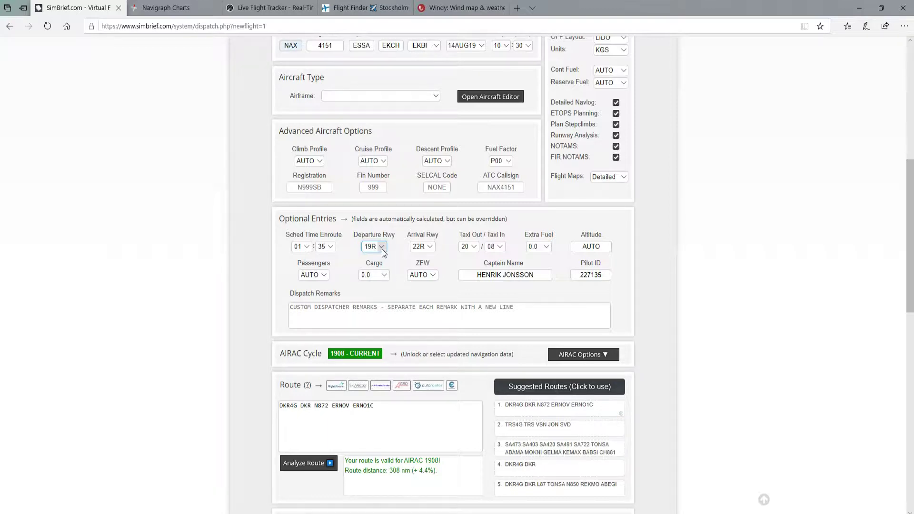
pyautogui.click(382, 247)
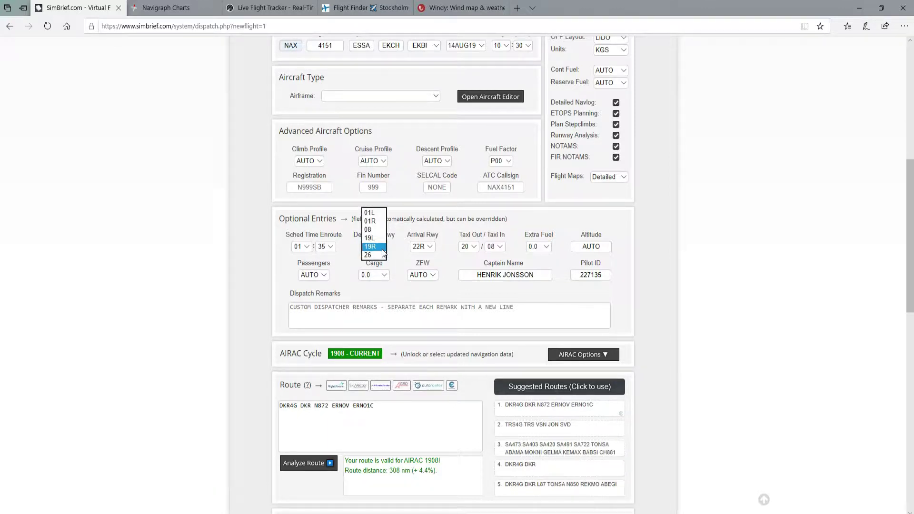
pyautogui.click(375, 240)
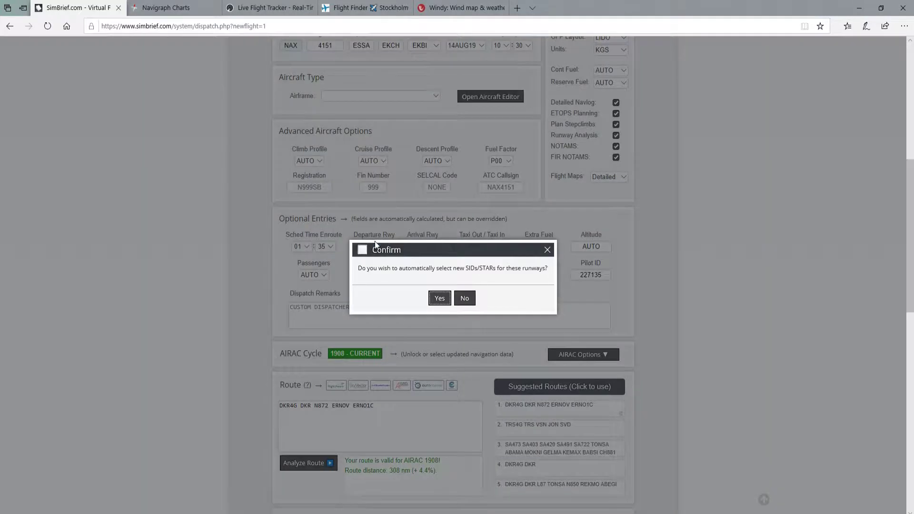
pyautogui.click(440, 299)
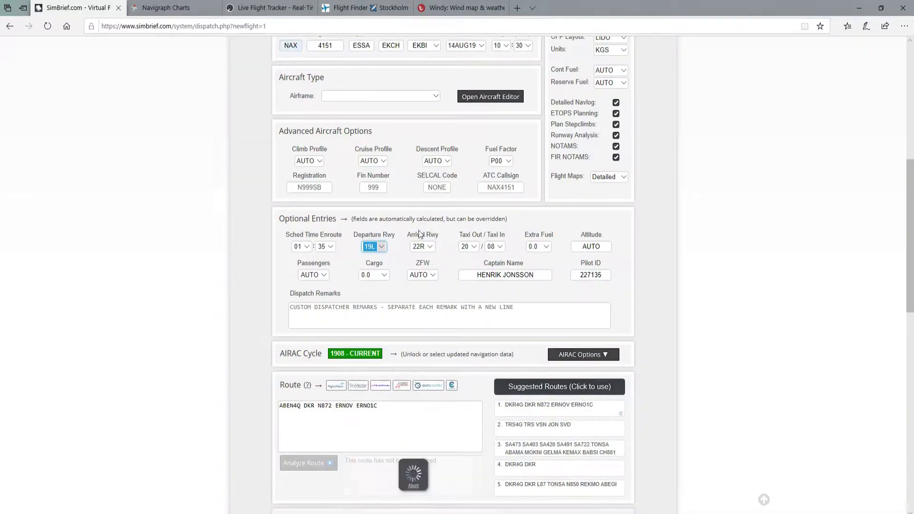
# Step: Close the IBK3197 details, move the map to Copenhagen Kastrup and open arriving flight SAS2520
pyautogui.click(247, 11)
pyautogui.scroll(-3, 283, 241)
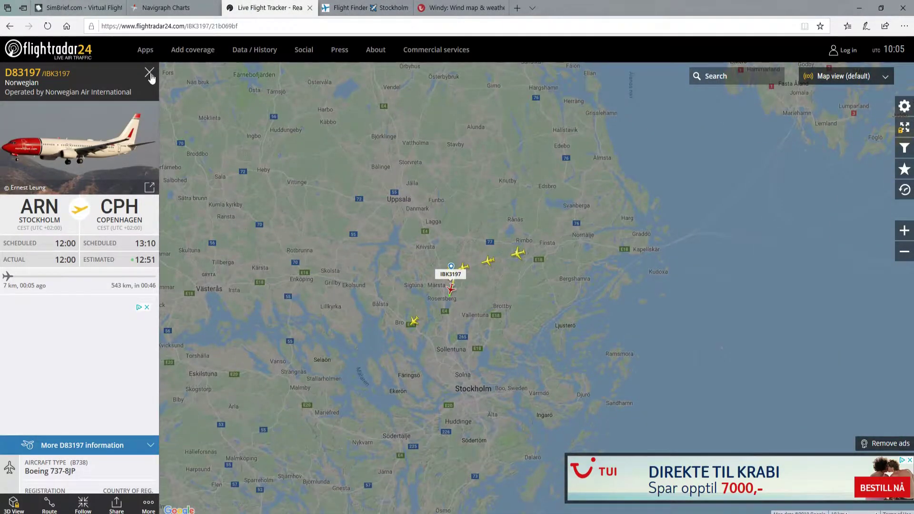
pyautogui.click(149, 72)
pyautogui.moveTo(253, 332); pyautogui.dragTo(484, 170)
pyautogui.scroll(-1, 484, 170)
pyautogui.moveTo(271, 378); pyautogui.dragTo(490, 333)
pyautogui.moveTo(466, 365); pyautogui.dragTo(490, 300)
pyautogui.moveTo(476, 428); pyautogui.dragTo(429, 214)
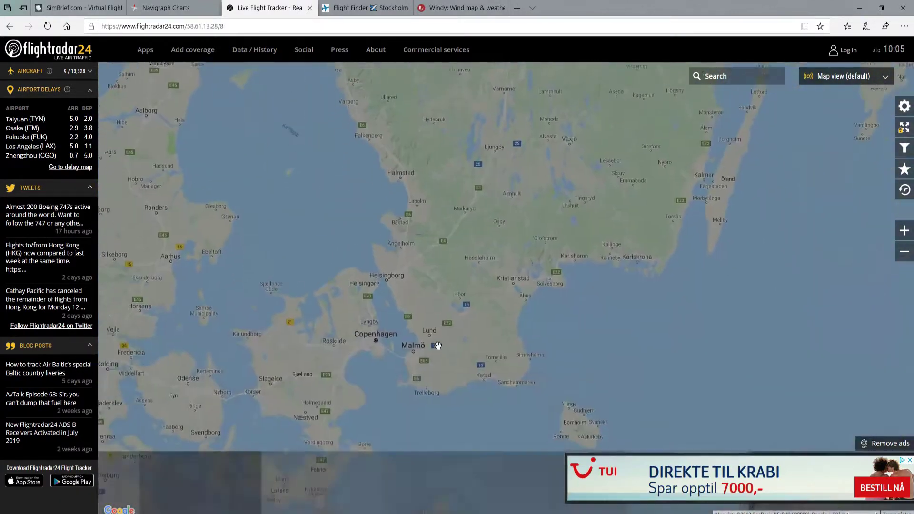
pyautogui.scroll(2, 374, 319)
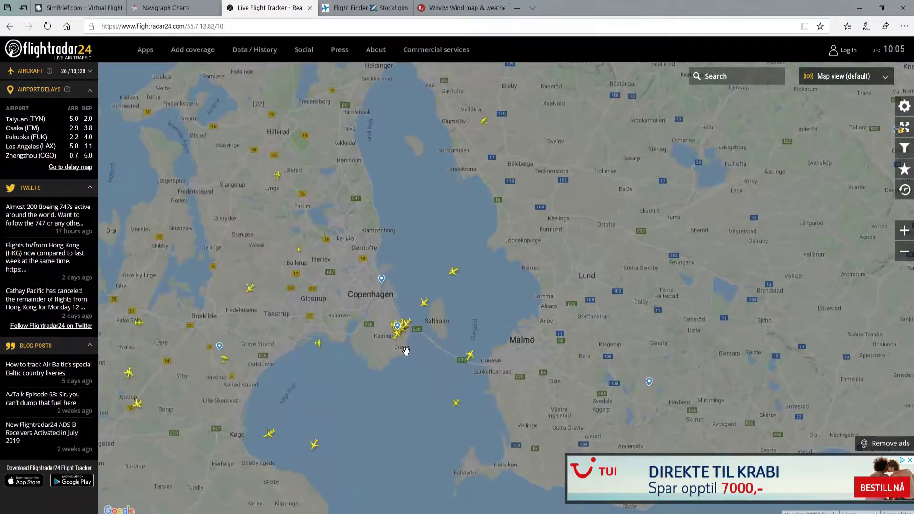
pyautogui.scroll(3, 414, 295)
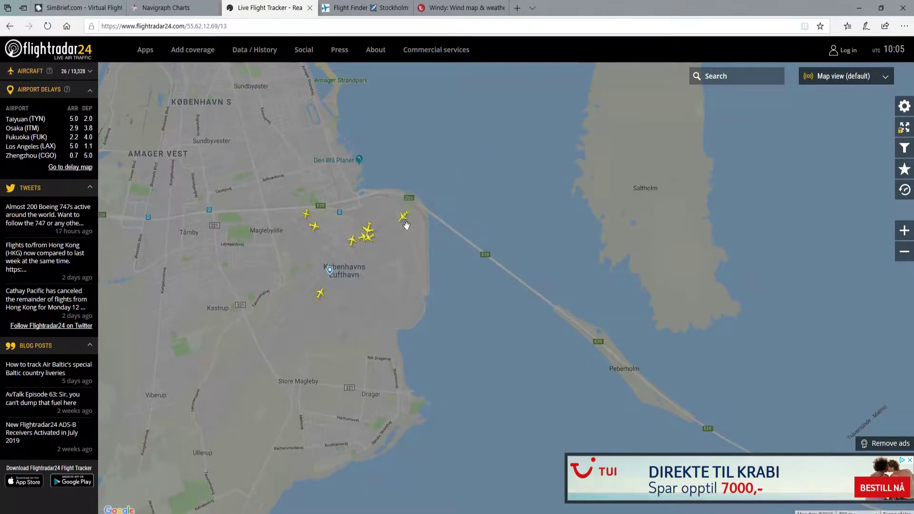
pyautogui.click(403, 217)
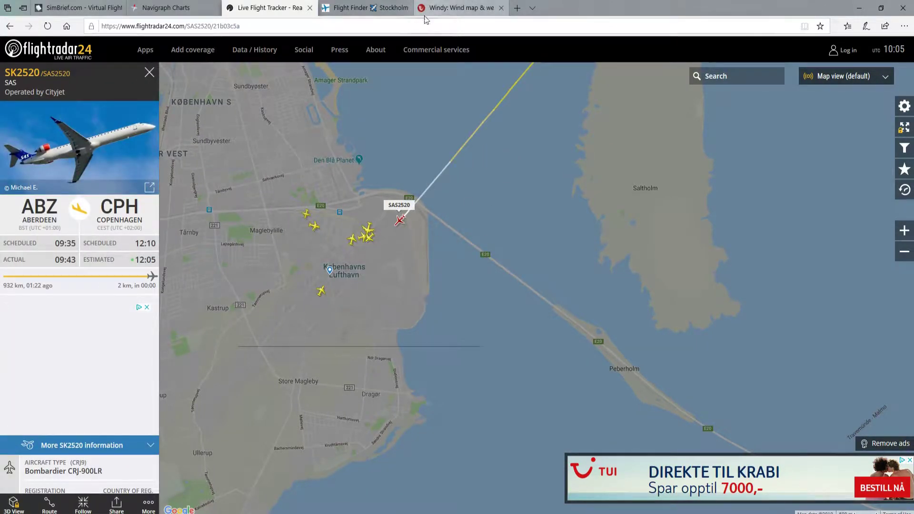
# Step: Search for EKCH and open its AIRPORT 10-9 taxi chart, shifting it into view
pyautogui.click(203, 7)
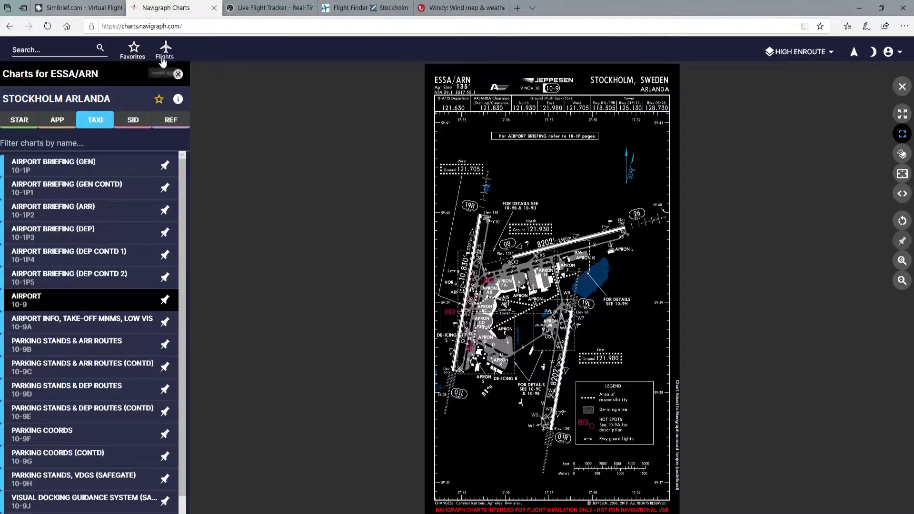
pyautogui.click(13, 50)
pyautogui.write('ekch')
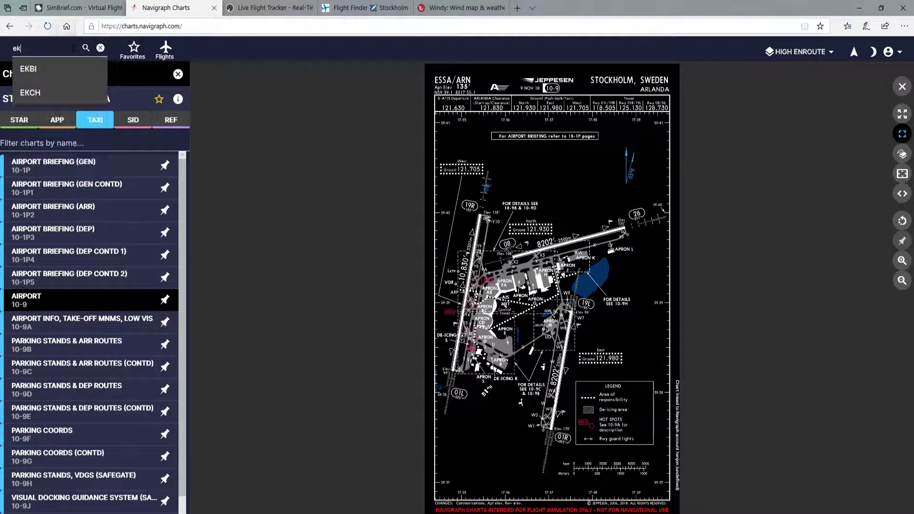
pyautogui.click(53, 72)
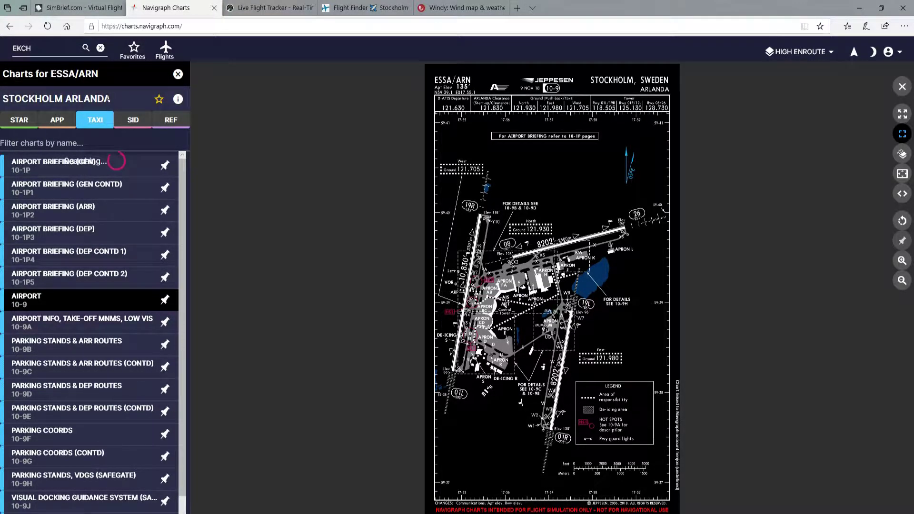
pyautogui.click(178, 139)
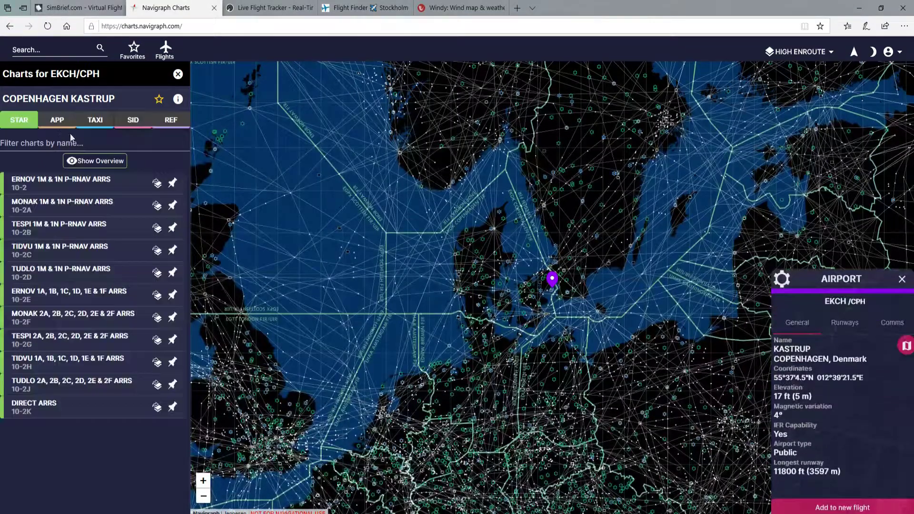
pyautogui.click(95, 122)
pyautogui.click(90, 364)
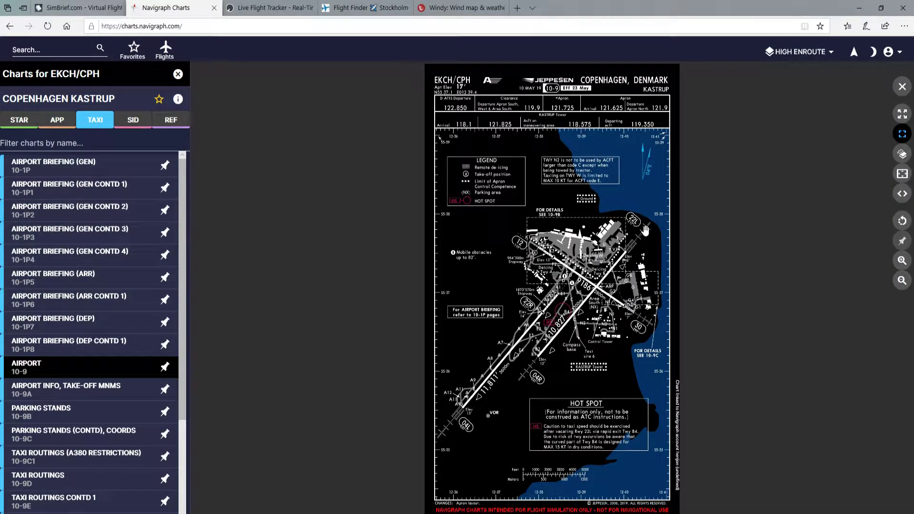
pyautogui.moveTo(646, 230); pyautogui.dragTo(566, 233)
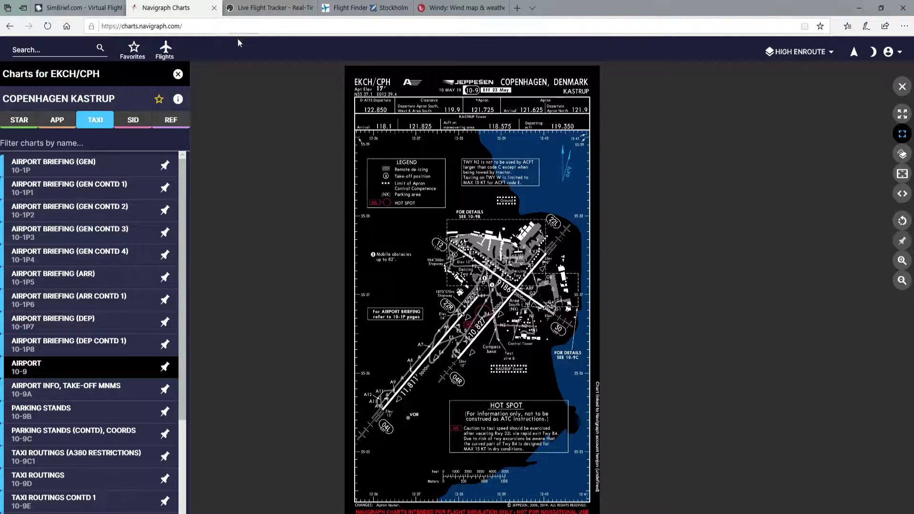
# Step: Set arrival runway 22L with automatic STAR selection, ending the route with ERNO1F
pyautogui.click(71, 6)
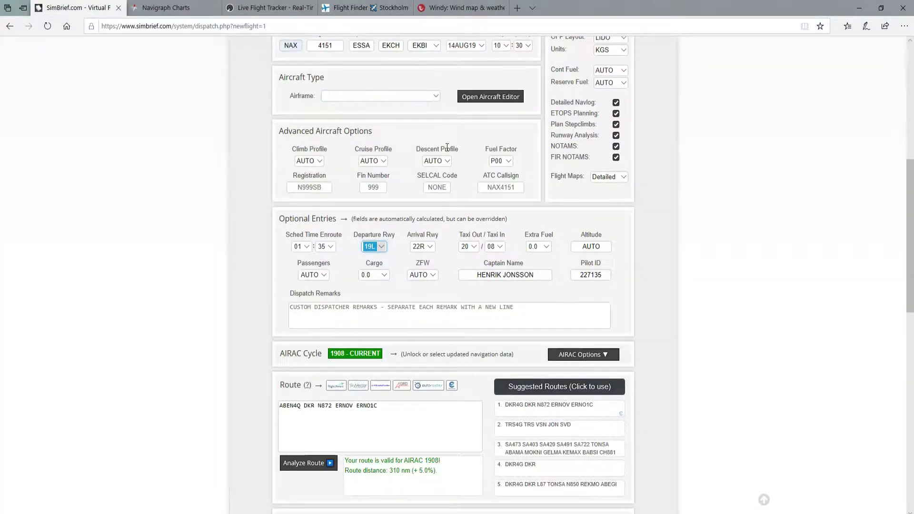
pyautogui.click(430, 248)
pyautogui.click(426, 238)
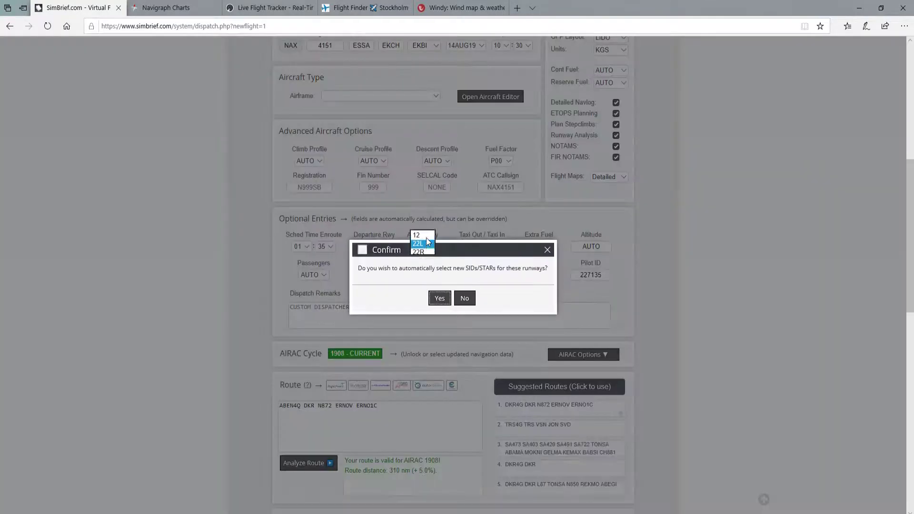
pyautogui.click(434, 297)
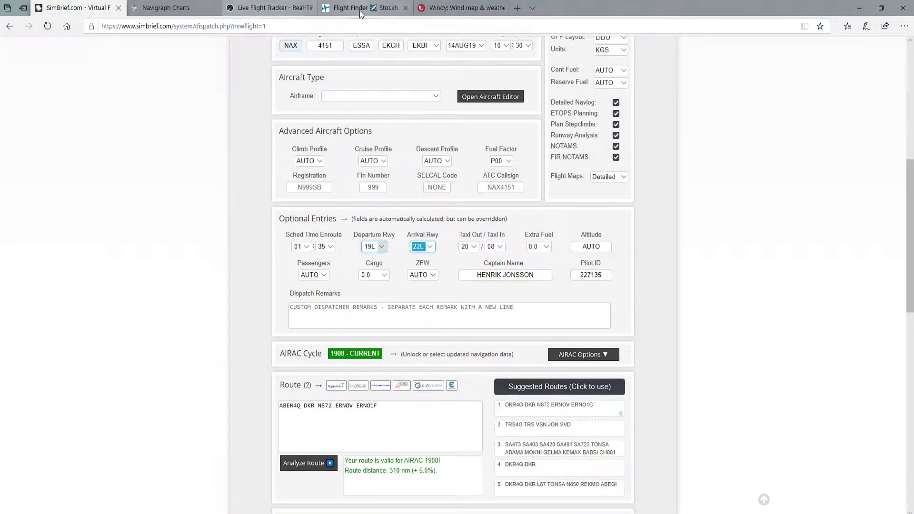
# Step: Check the Copenhagen airport chart again, then return to the SimBrief dispatch form
pyautogui.click(166, 11)
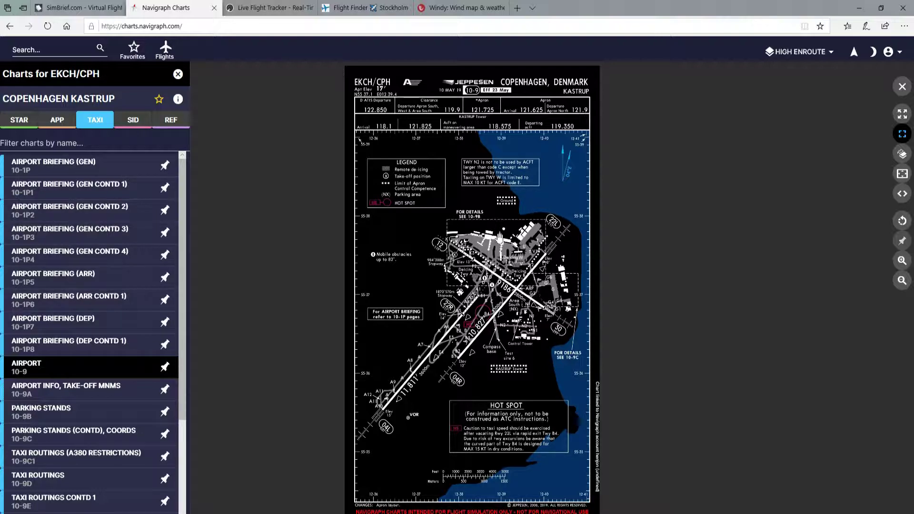
pyautogui.click(78, 7)
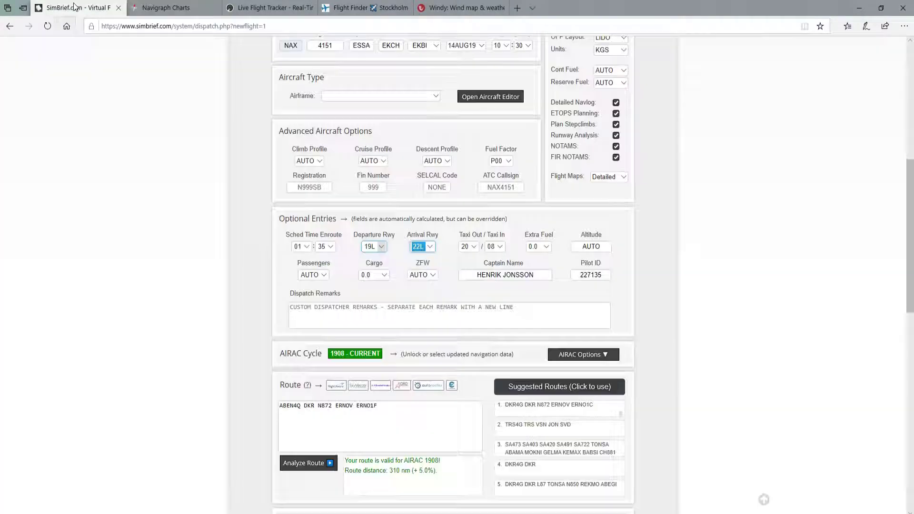
pyautogui.scroll(-2, 755, 265)
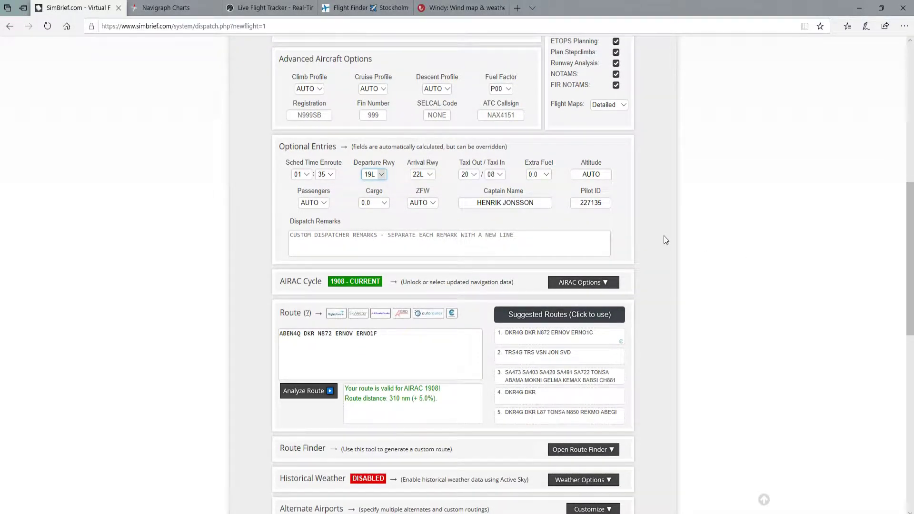
# Step: Leave passengers on AUTO for now and select the B737-800 airframe
pyautogui.click(322, 208)
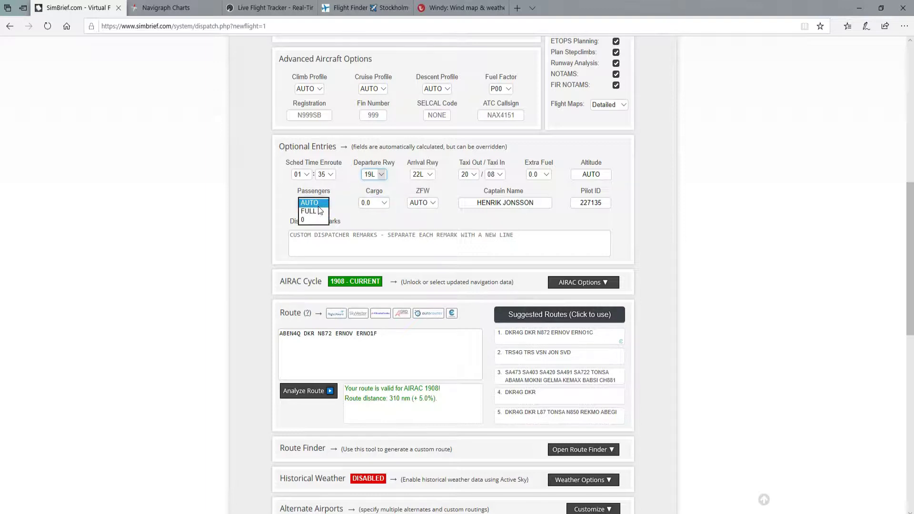
pyautogui.click(578, 242)
pyautogui.scroll(4, 773, 296)
pyautogui.click(394, 172)
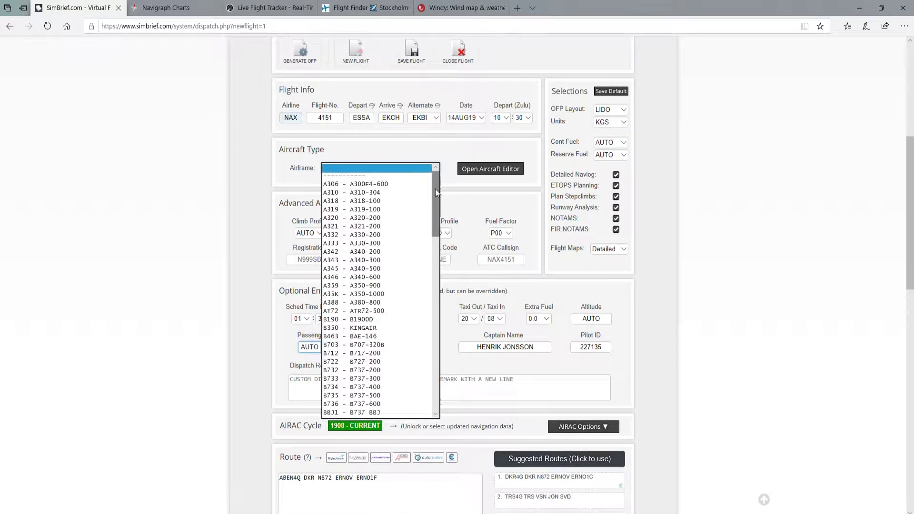
pyautogui.moveTo(434, 192)
pyautogui.mouseDown()
pyautogui.moveTo(441, 342)
pyautogui.moveTo(434, 377)
pyautogui.moveTo(438, 187)
pyautogui.mouseUp()
pyautogui.scroll(-2, 416, 270)
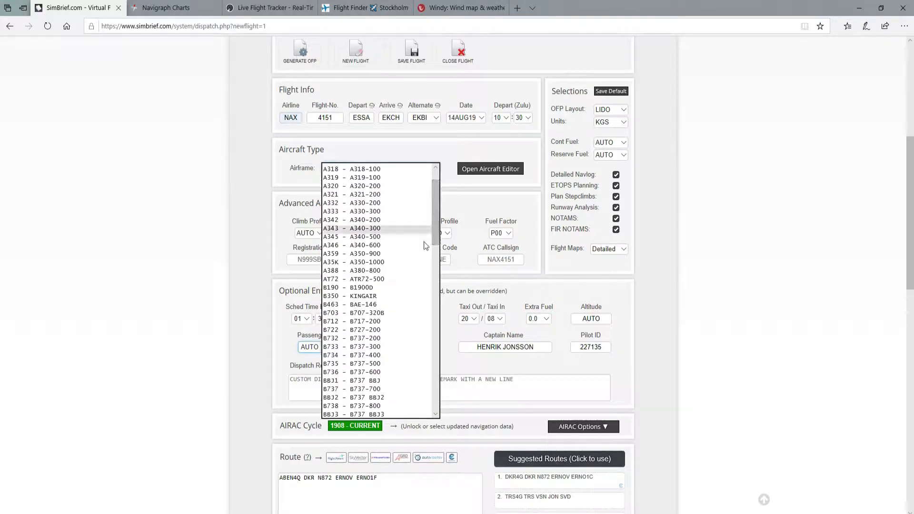
pyautogui.click(401, 405)
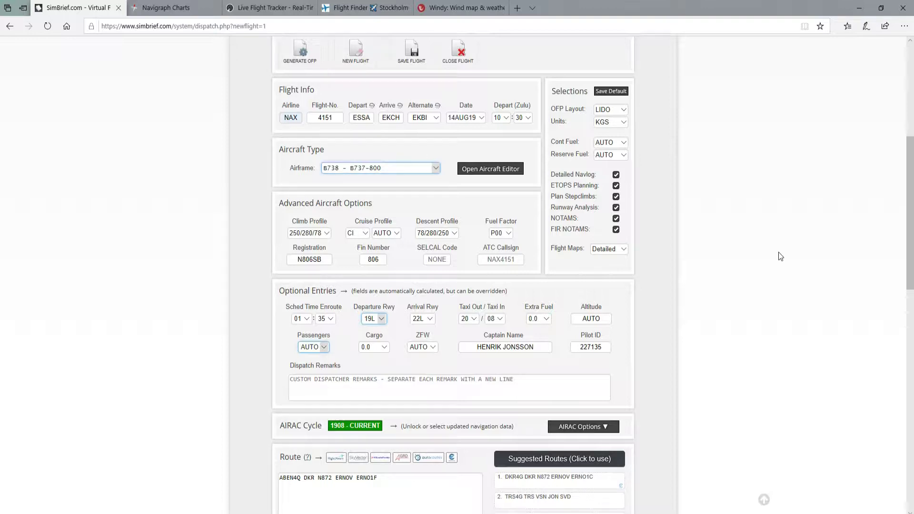
# Step: Set the passenger count to 157
pyautogui.scroll(-3, 778, 256)
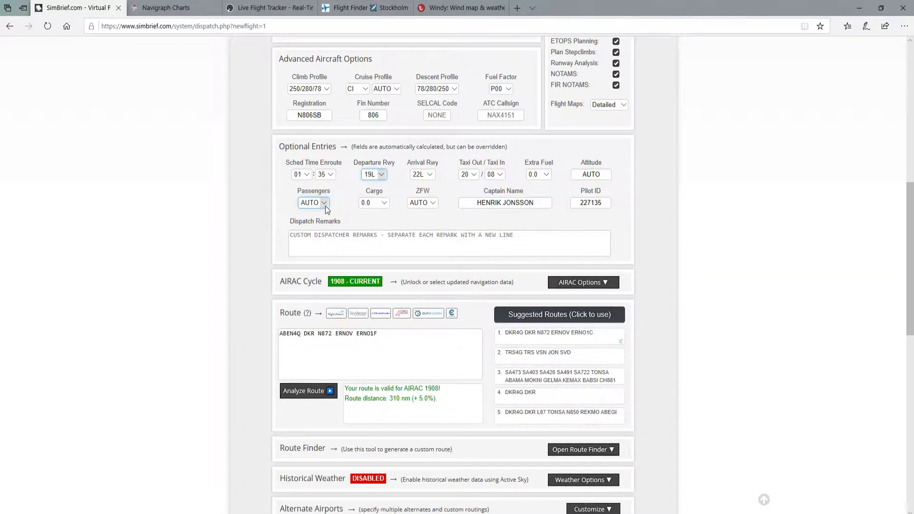
pyautogui.click(323, 206)
pyautogui.moveTo(324, 226); pyautogui.dragTo(327, 396)
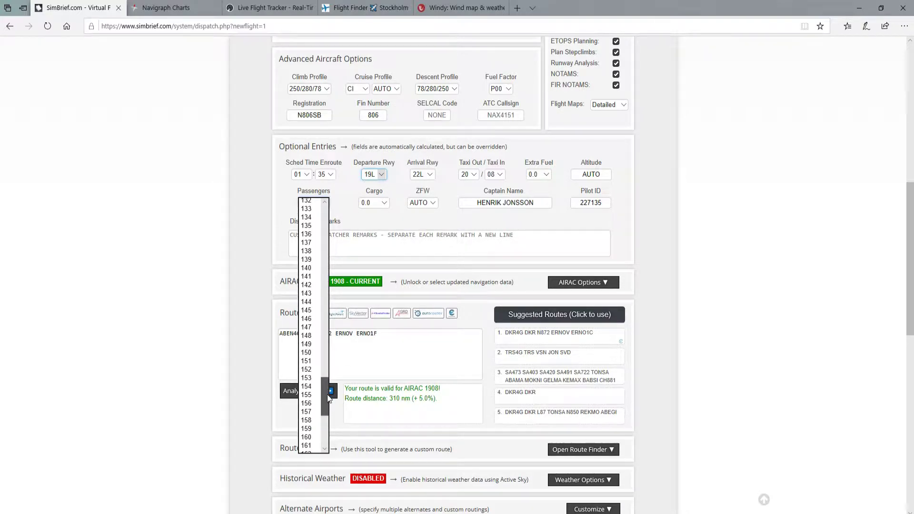
pyautogui.click(309, 412)
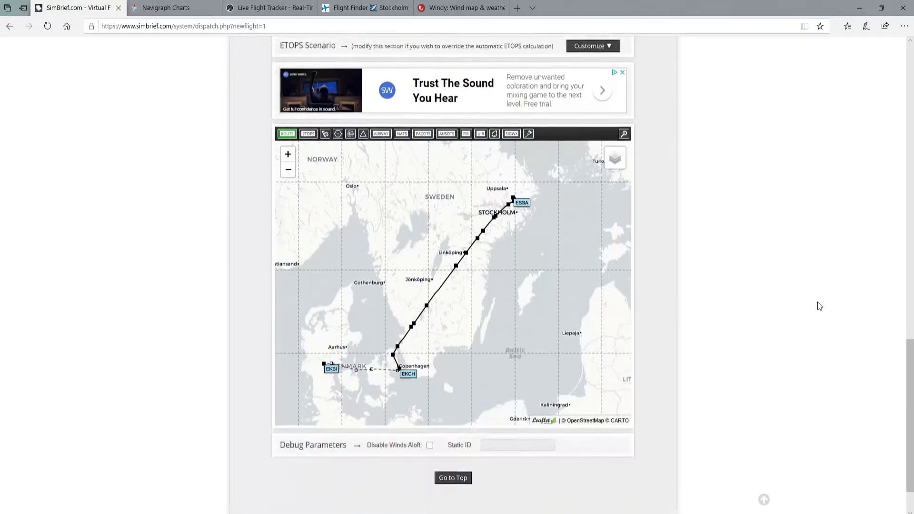
pyautogui.scroll(-1, 818, 305)
pyautogui.scroll(3, 543, 199)
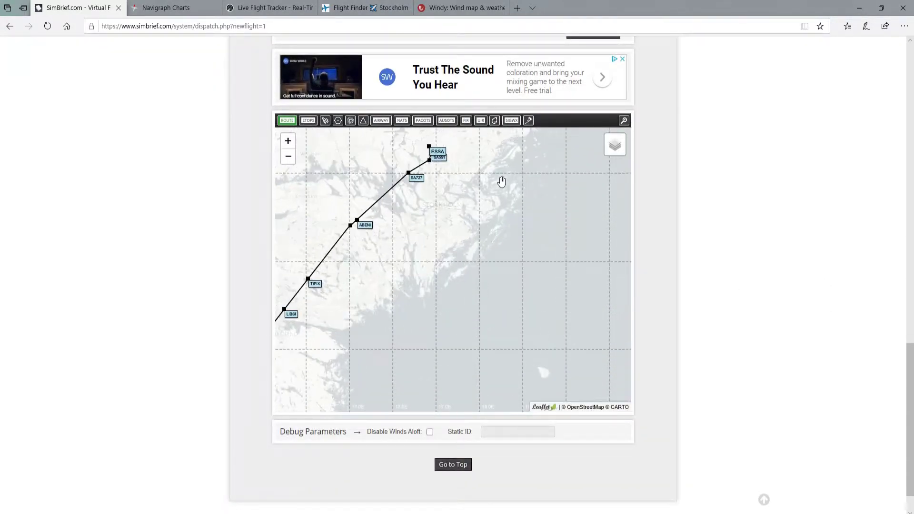
pyautogui.scroll(3, 502, 181)
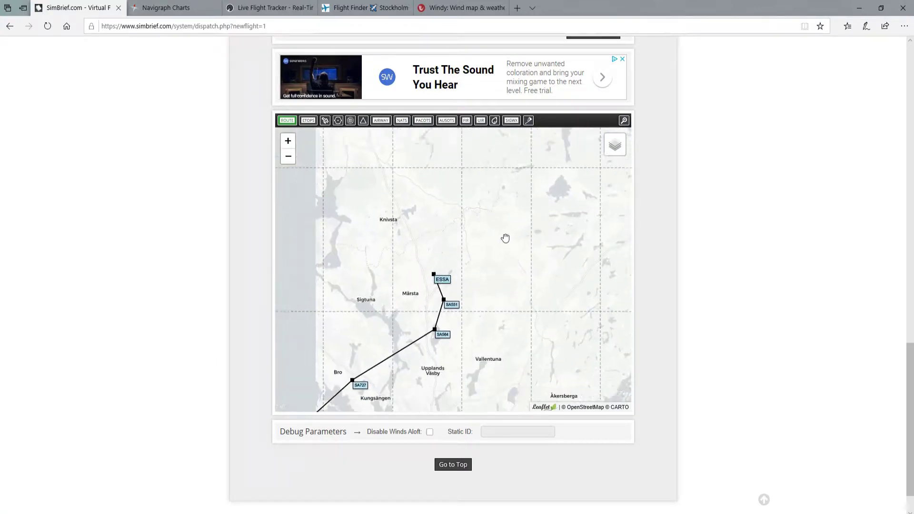
pyautogui.scroll(1, 504, 238)
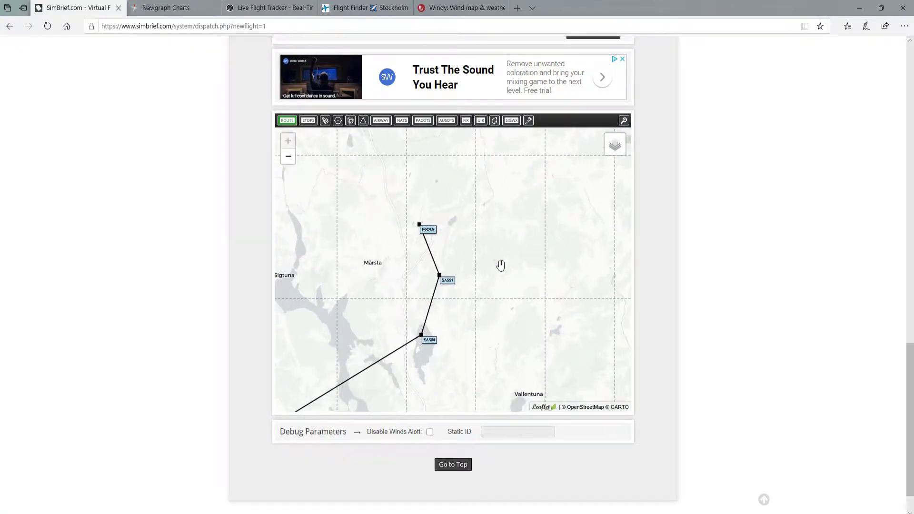
pyautogui.scroll(-3, 516, 302)
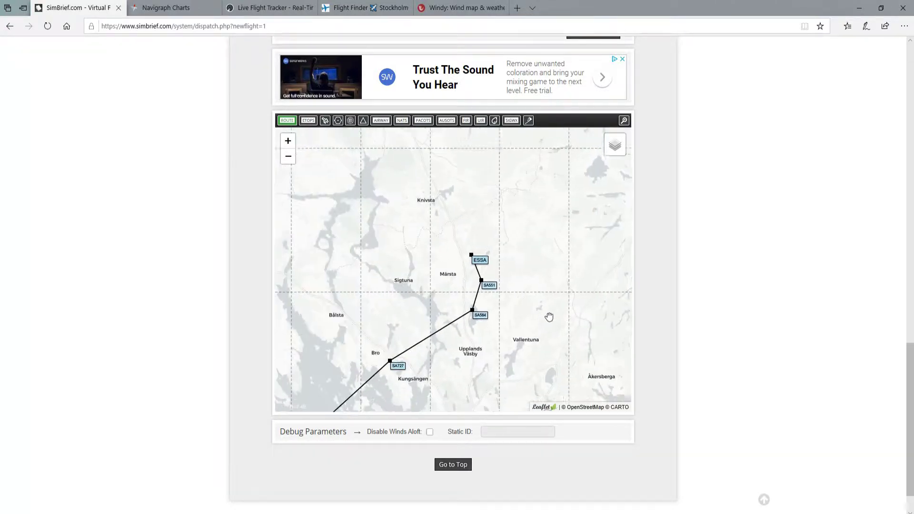
pyautogui.moveTo(549, 298); pyautogui.dragTo(526, 216)
pyautogui.scroll(-1, 509, 306)
pyautogui.moveTo(490, 369); pyautogui.dragTo(543, 283)
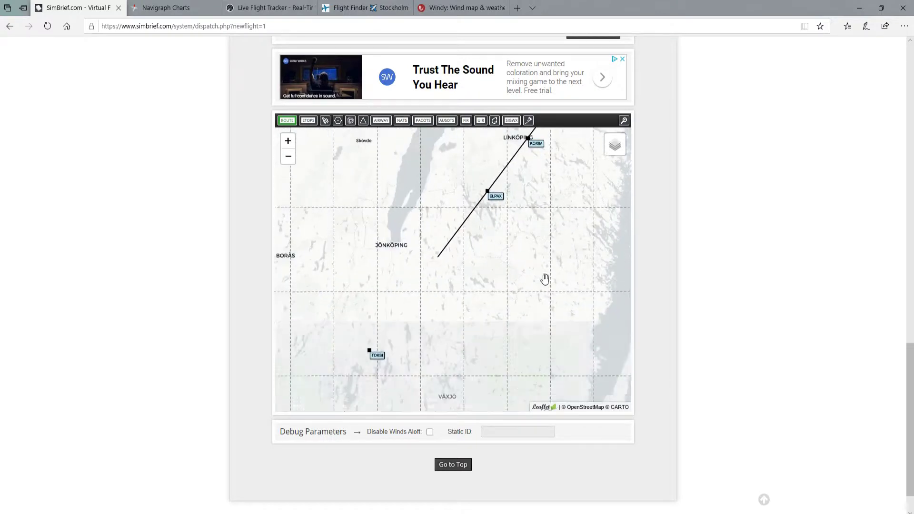
pyautogui.moveTo(446, 317); pyautogui.dragTo(543, 230)
pyautogui.scroll(1, 497, 269)
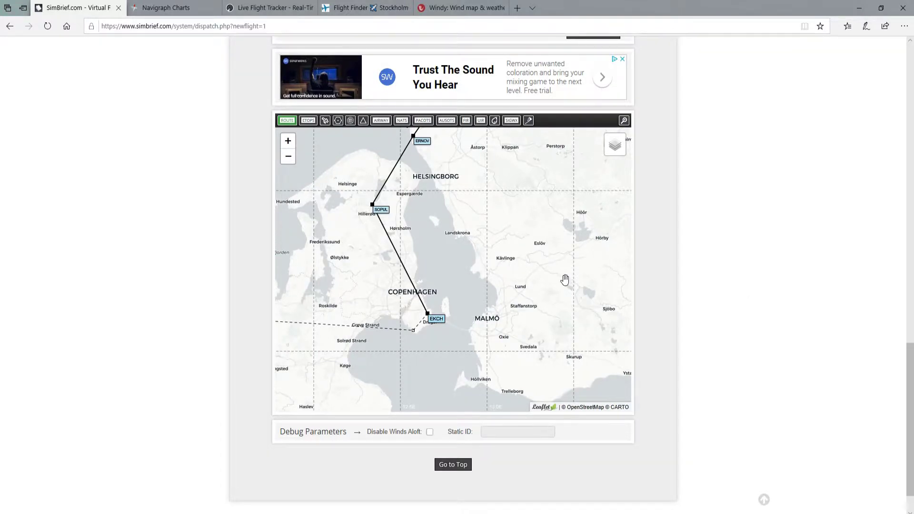
# Step: Try the second and third suggested routes for ESSA–EKCH
pyautogui.scroll(10, 804, 263)
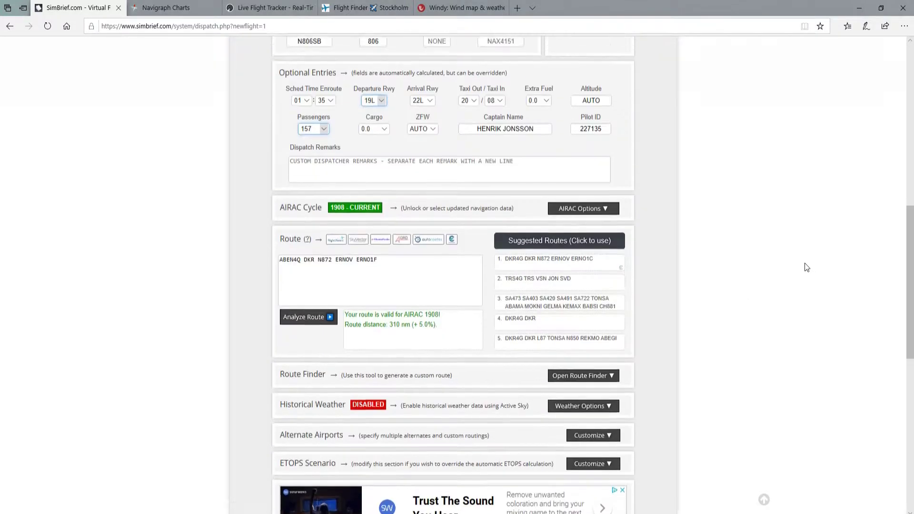
pyautogui.scroll(5, 804, 267)
pyautogui.scroll(-8, 804, 266)
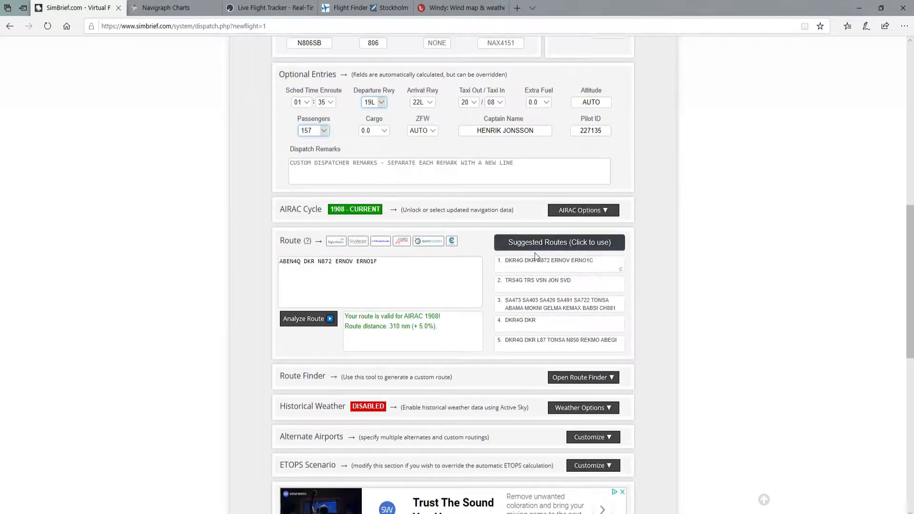
pyautogui.click(570, 285)
pyautogui.scroll(-7, 772, 305)
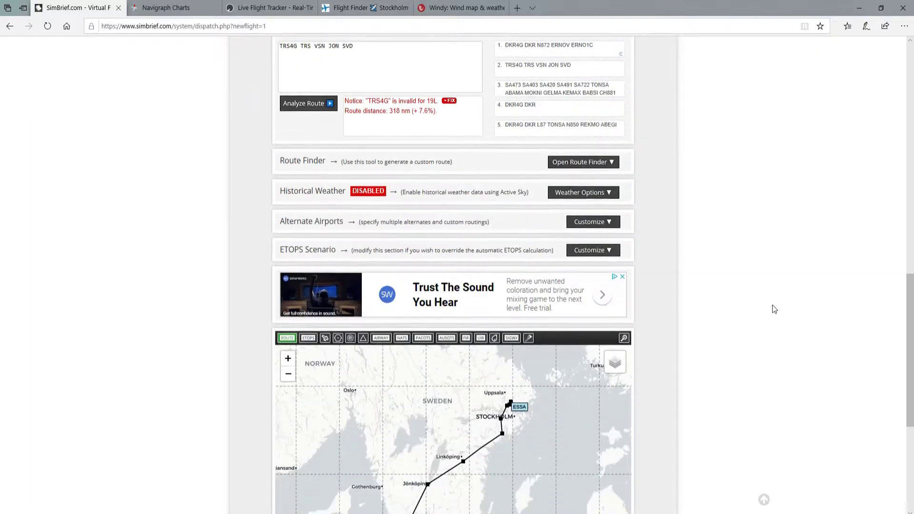
pyautogui.scroll(4, 771, 306)
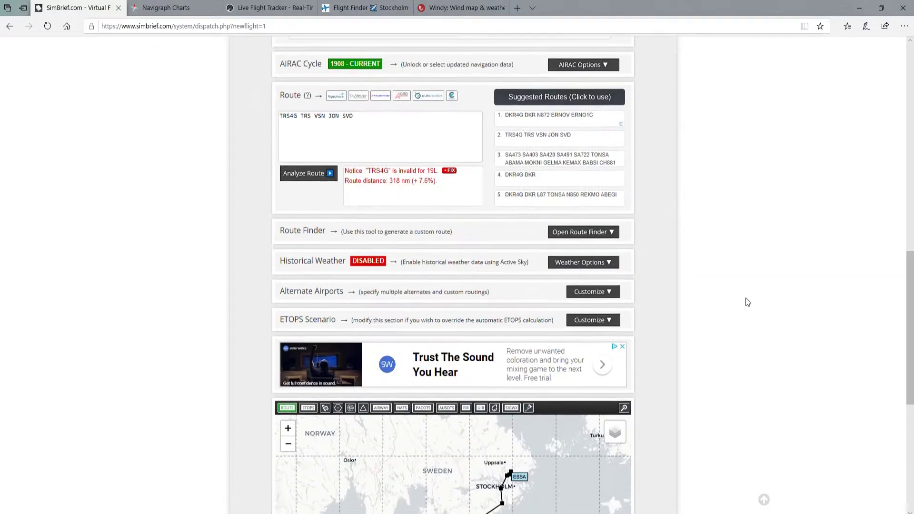
pyautogui.click(571, 162)
pyautogui.scroll(-6, 776, 248)
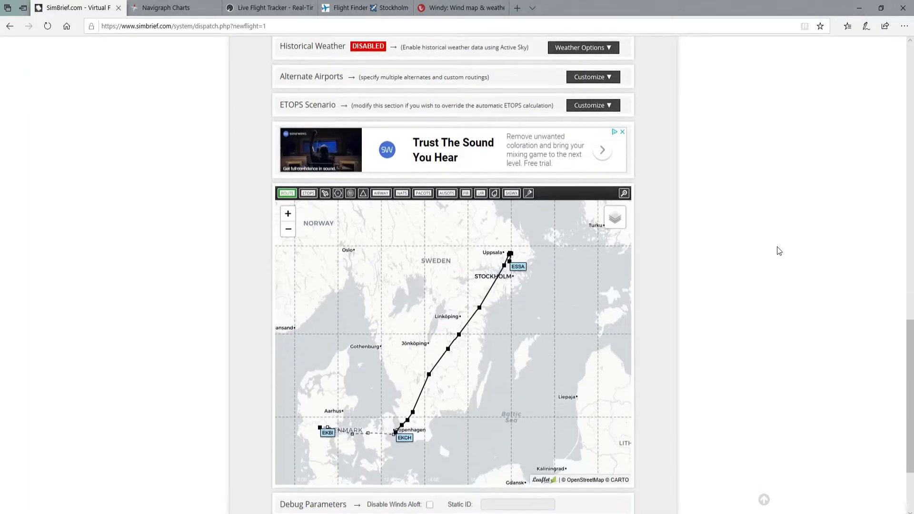
pyautogui.scroll(3, 506, 300)
# Step: Pan the route map north along the route up to Stockholm and ESSA
pyautogui.moveTo(490, 301); pyautogui.dragTo(694, 239)
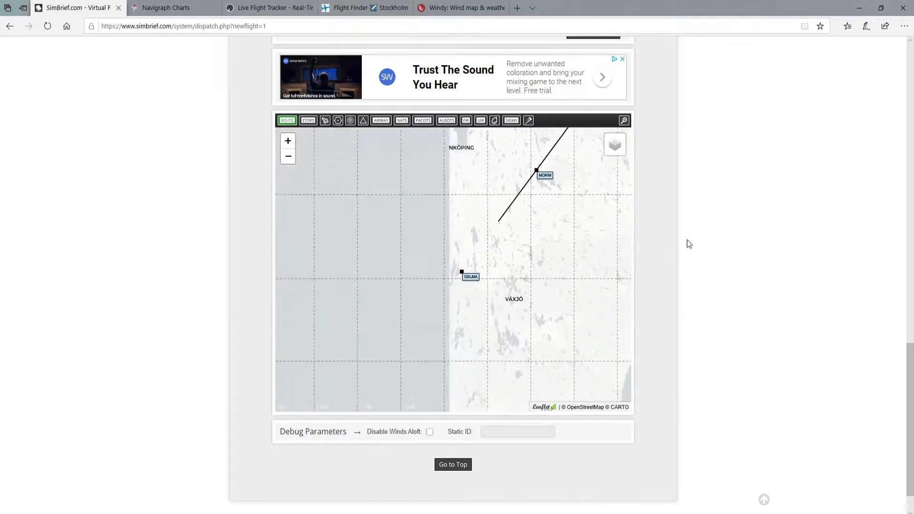
pyautogui.scroll(1, 561, 202)
pyautogui.scroll(-1, 555, 238)
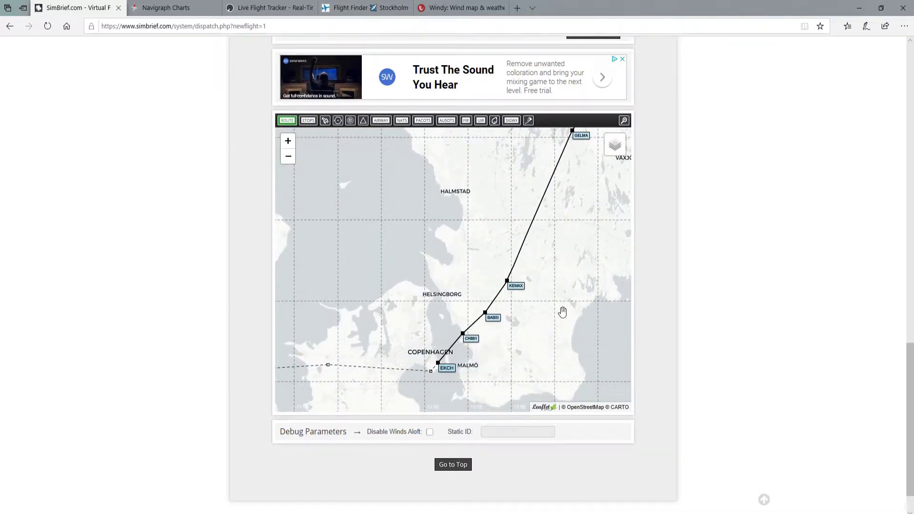
pyautogui.scroll(-2, 563, 310)
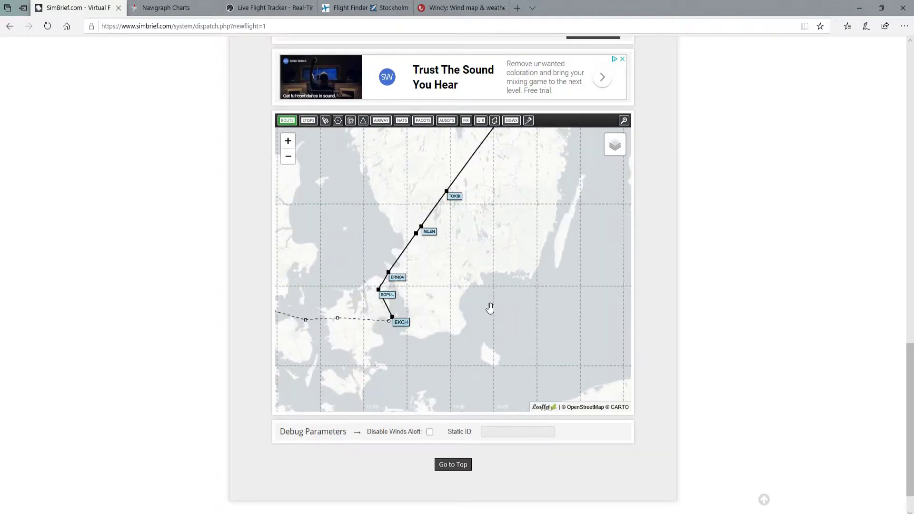
pyautogui.scroll(1, 428, 300)
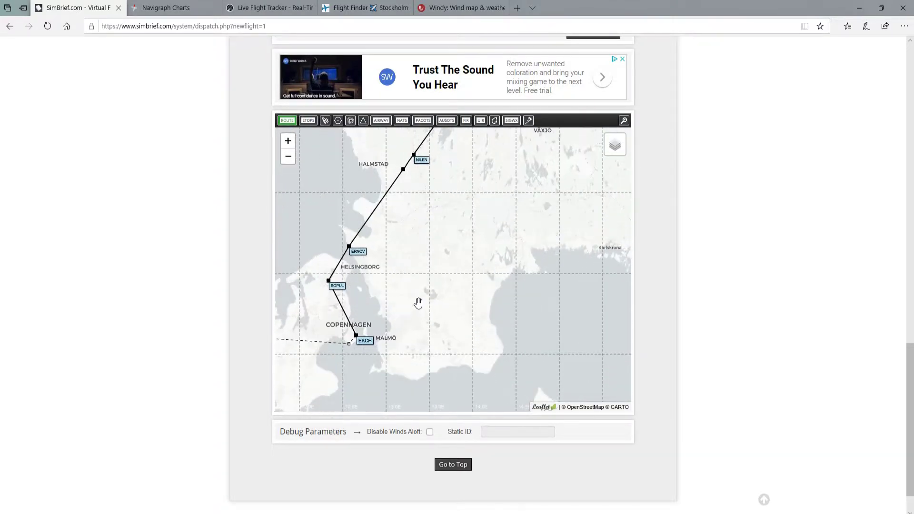
pyautogui.moveTo(437, 266); pyautogui.dragTo(469, 310)
pyautogui.moveTo(476, 259); pyautogui.dragTo(463, 314)
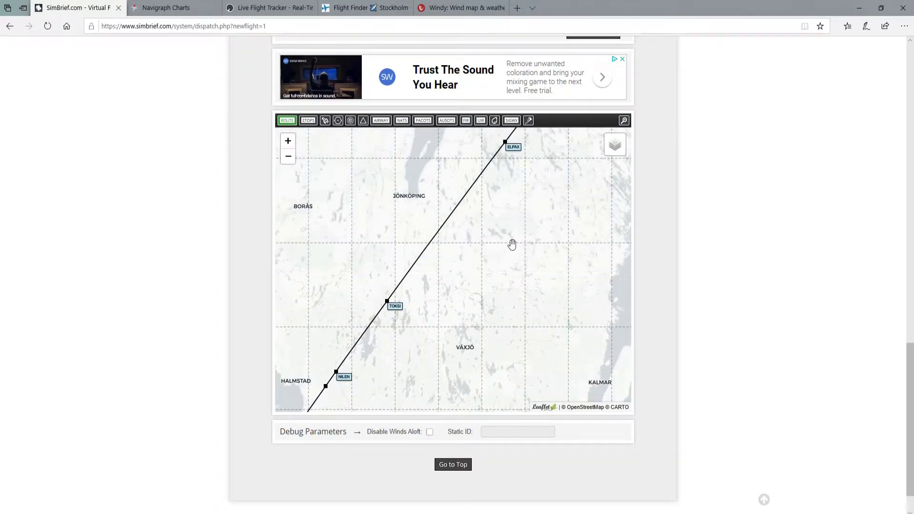
pyautogui.moveTo(504, 257); pyautogui.dragTo(429, 359)
pyautogui.moveTo(480, 238); pyautogui.dragTo(548, 201)
pyautogui.scroll(1, 515, 242)
# Step: Follow the route south-west past Linköping, Jönköping and Växjö to the EKCH arrival
pyautogui.moveTo(494, 271); pyautogui.dragTo(610, 174)
pyautogui.moveTo(461, 312); pyautogui.dragTo(569, 195)
pyautogui.moveTo(426, 363); pyautogui.dragTo(502, 327)
pyautogui.scroll(-1, 502, 328)
pyautogui.moveTo(484, 361); pyautogui.dragTo(496, 314)
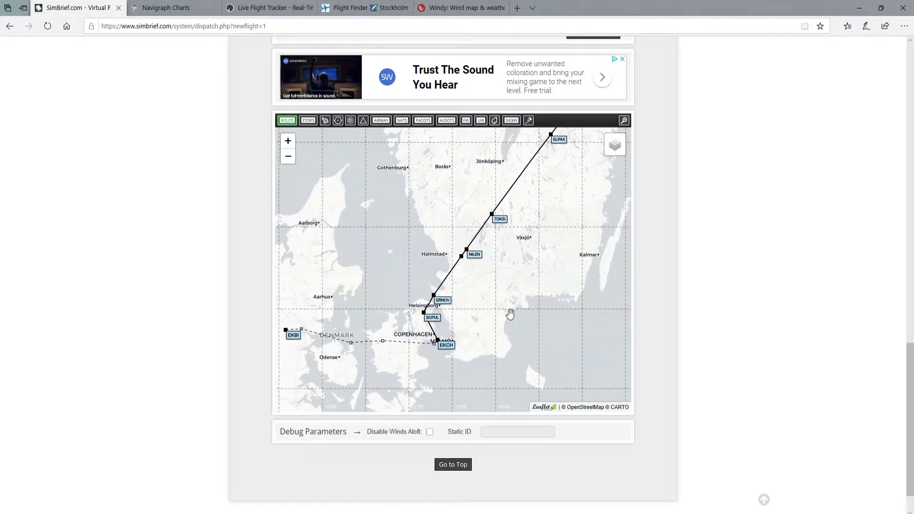
pyautogui.scroll(-1, 509, 314)
pyautogui.moveTo(543, 271); pyautogui.dragTo(509, 311)
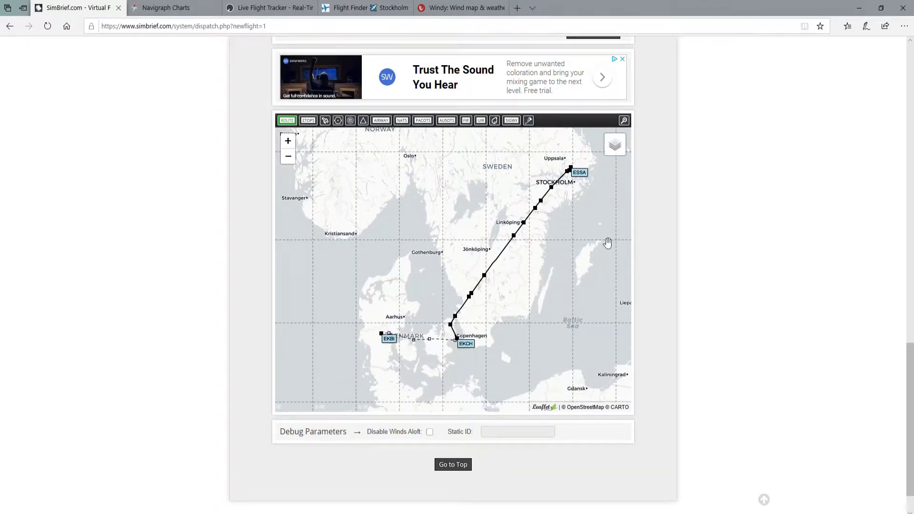
pyautogui.scroll(7, 772, 314)
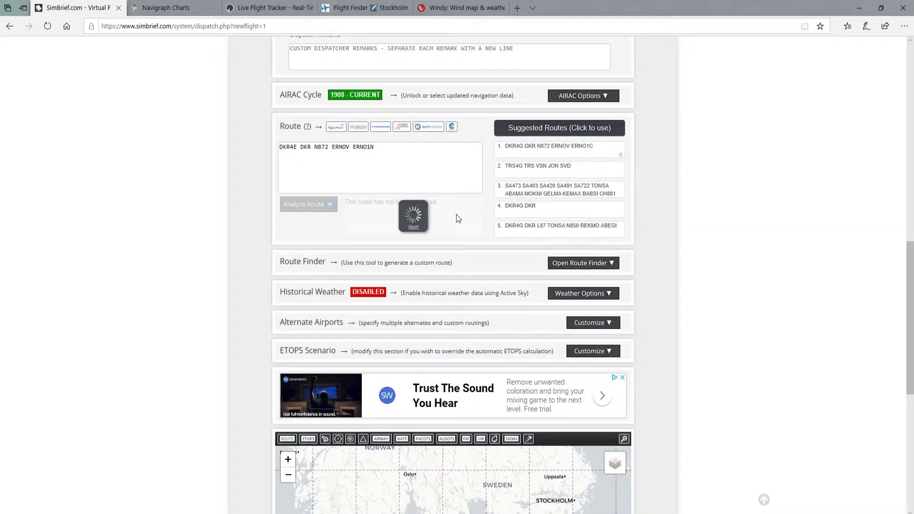
pyautogui.scroll(-7, 786, 356)
pyautogui.scroll(2, 428, 320)
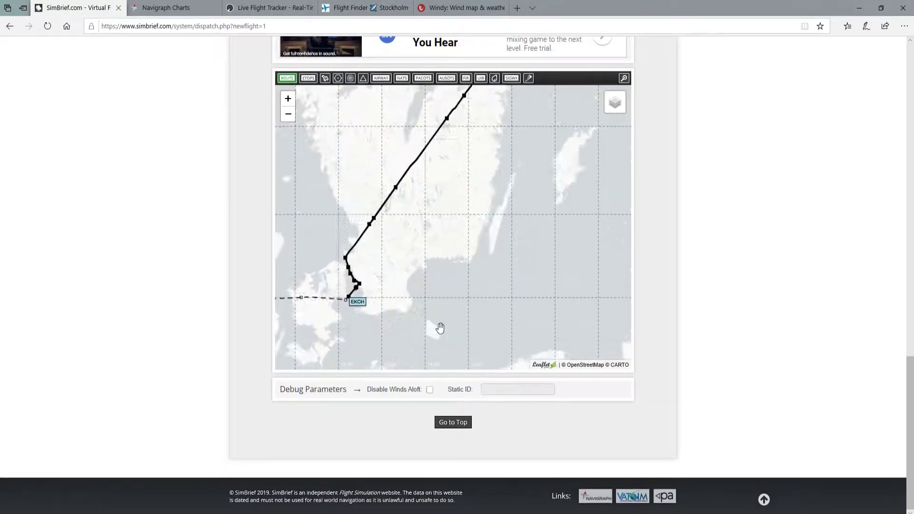
pyautogui.moveTo(438, 279); pyautogui.dragTo(491, 287)
pyautogui.scroll(1, 457, 287)
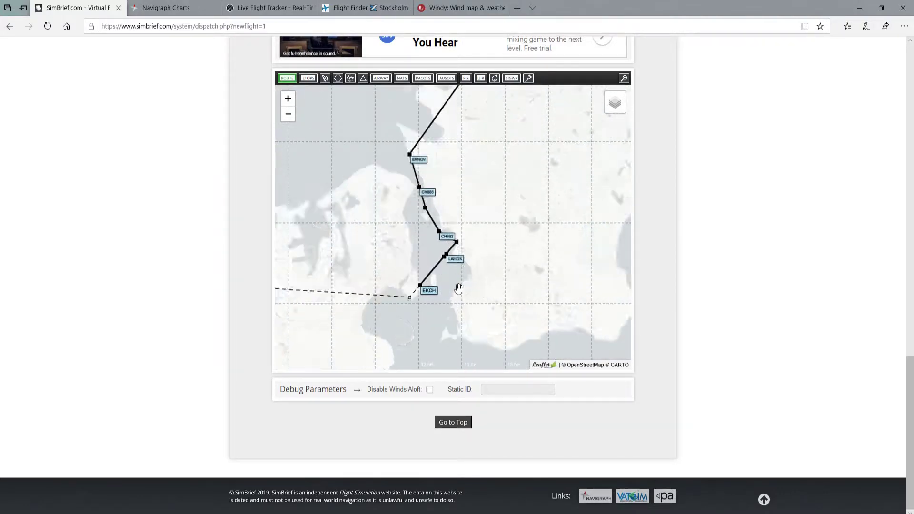
pyautogui.scroll(-1, 464, 282)
pyautogui.scroll(4, 788, 304)
pyautogui.scroll(-4, 788, 304)
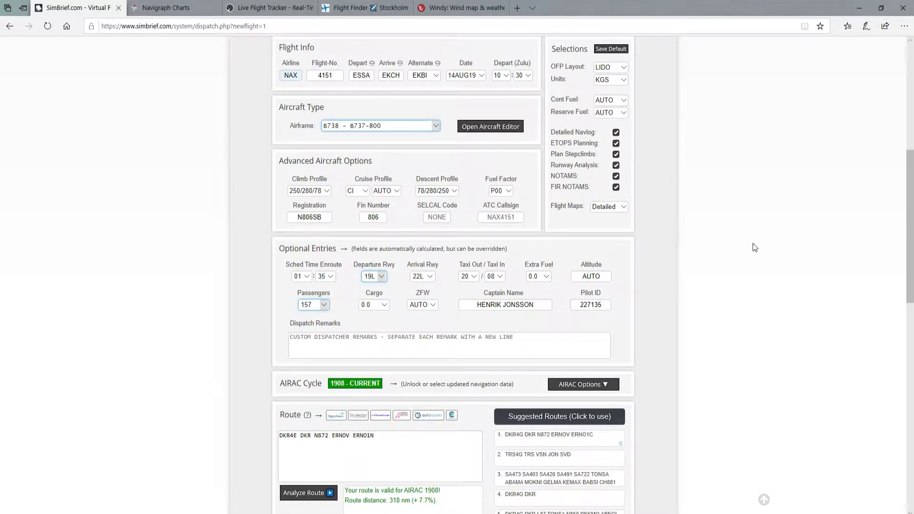
# Step: Scroll through Flight Info, Aircraft Type and Optional Entries up to the Generate OFP button
pyautogui.scroll(2, 571, 272)
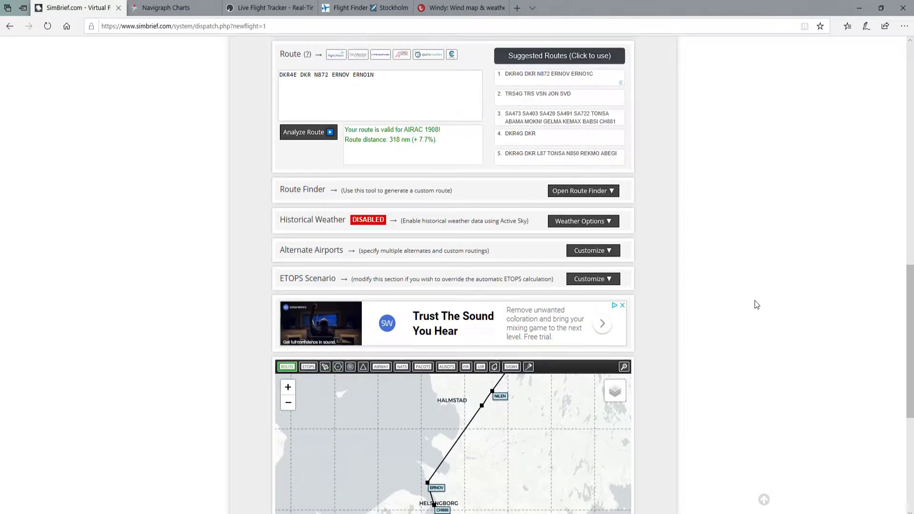
pyautogui.scroll(-3, 756, 305)
pyautogui.scroll(-3, 756, 305)
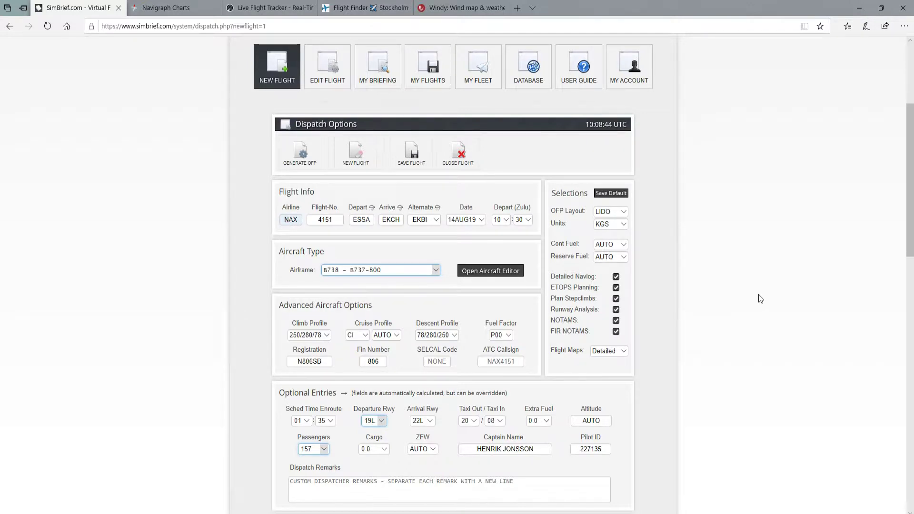
pyautogui.scroll(-12, 758, 295)
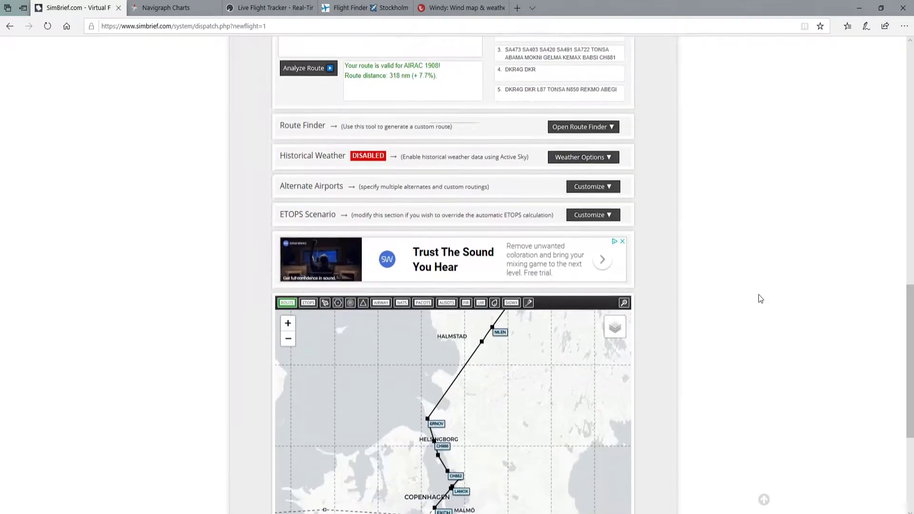
pyautogui.scroll(-3, 760, 290)
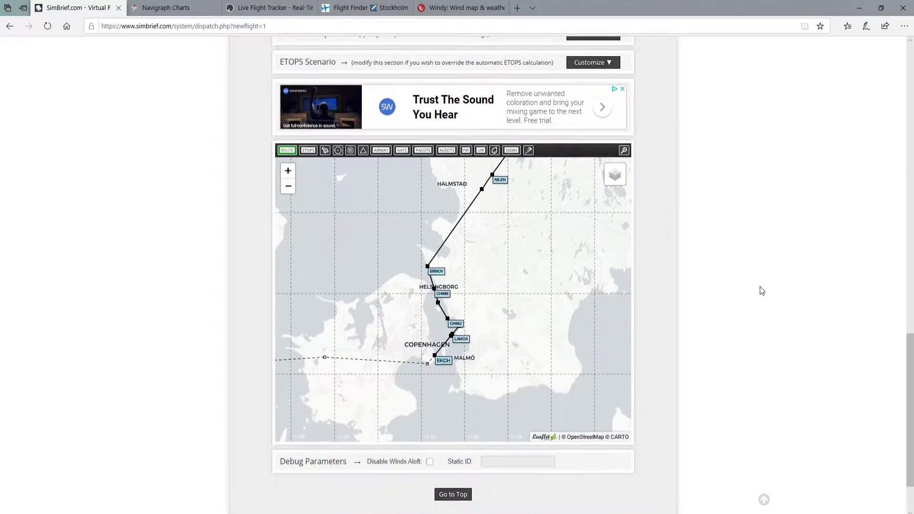
pyautogui.scroll(10, 753, 292)
pyautogui.scroll(5, 753, 293)
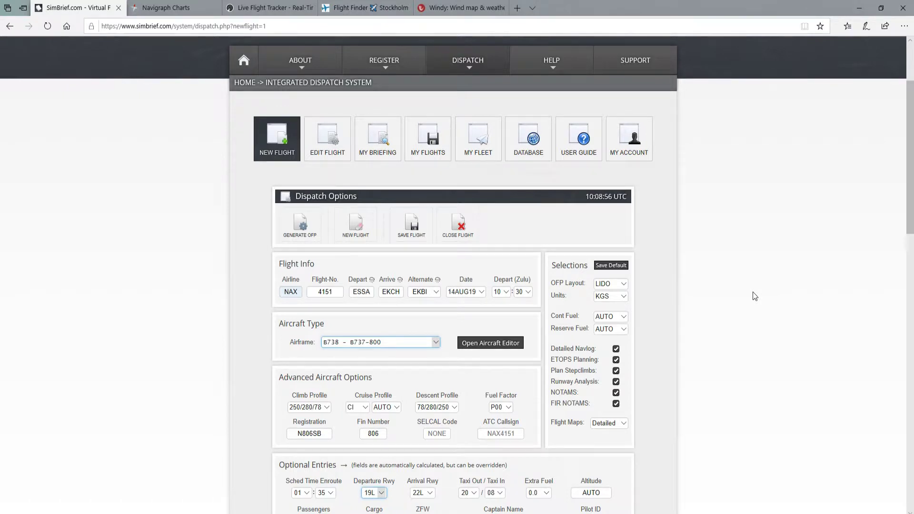
pyautogui.scroll(2, 752, 293)
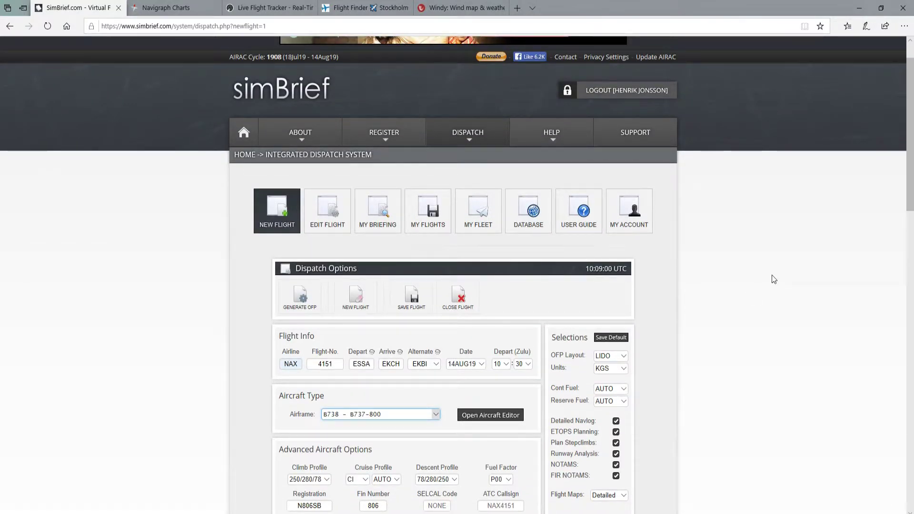
pyautogui.scroll(-2, 759, 280)
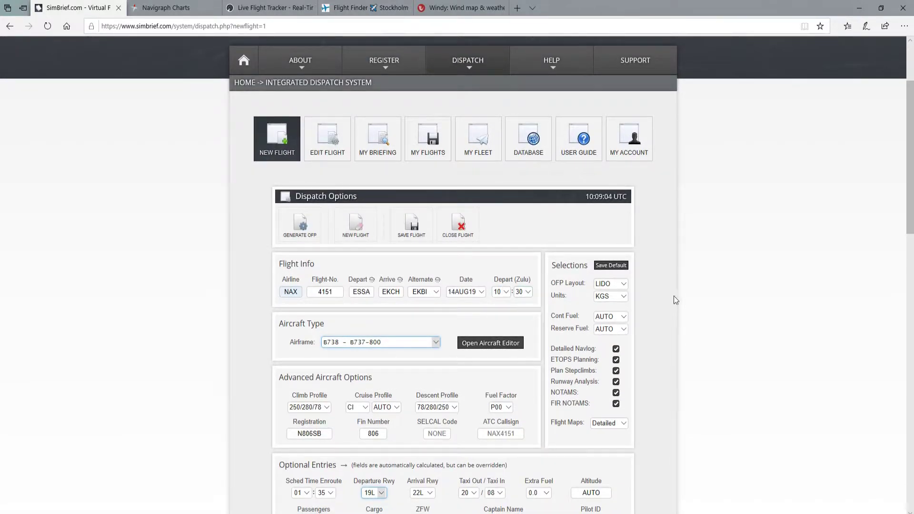
pyautogui.scroll(2, 771, 326)
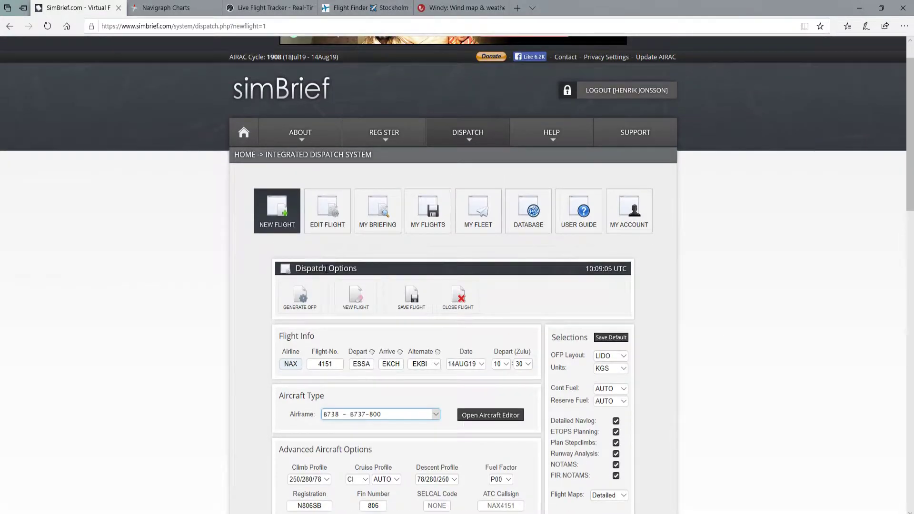
# Step: Generate the OFP and confirm, loading the NAX4151 briefing with FL360 and 5730 kg block fuel
pyautogui.click(297, 306)
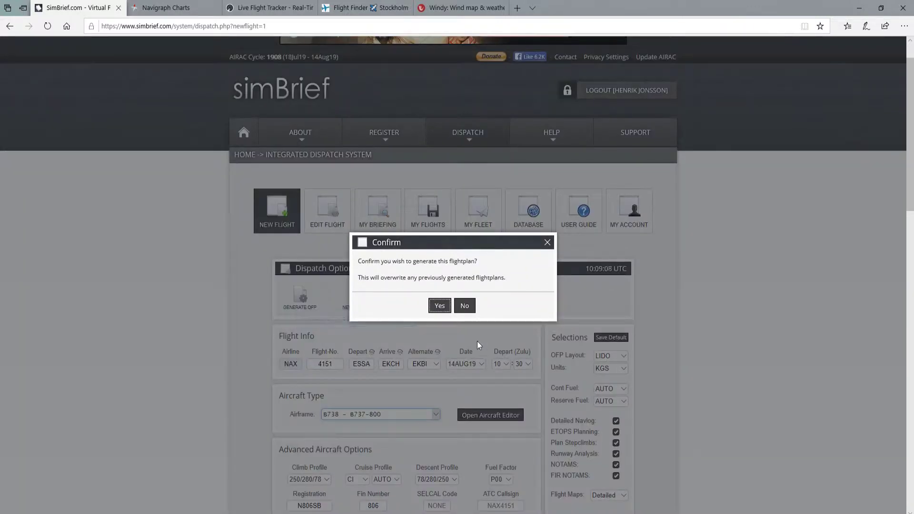
pyautogui.click(437, 308)
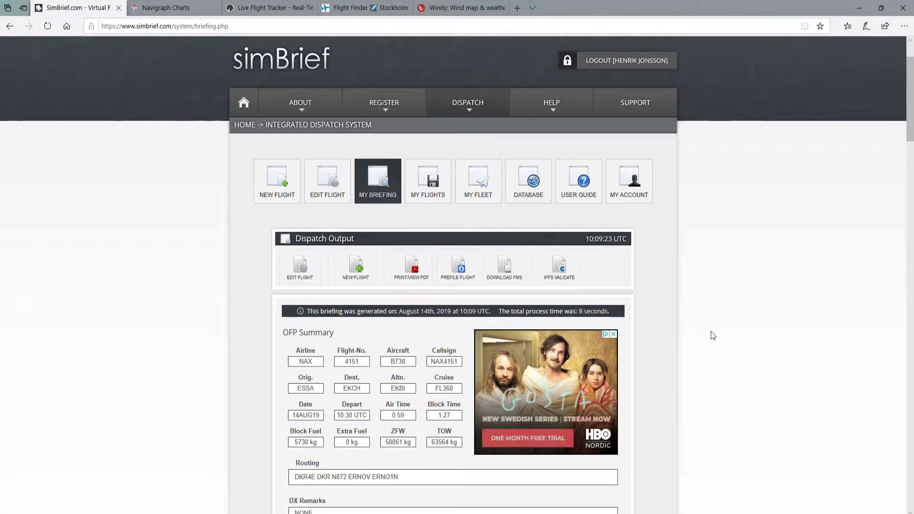
# Step: Scroll past the OFP summary and route map to the paperwork showing trip fuel 2509
pyautogui.scroll(-5, 710, 331)
pyautogui.scroll(-3, 738, 328)
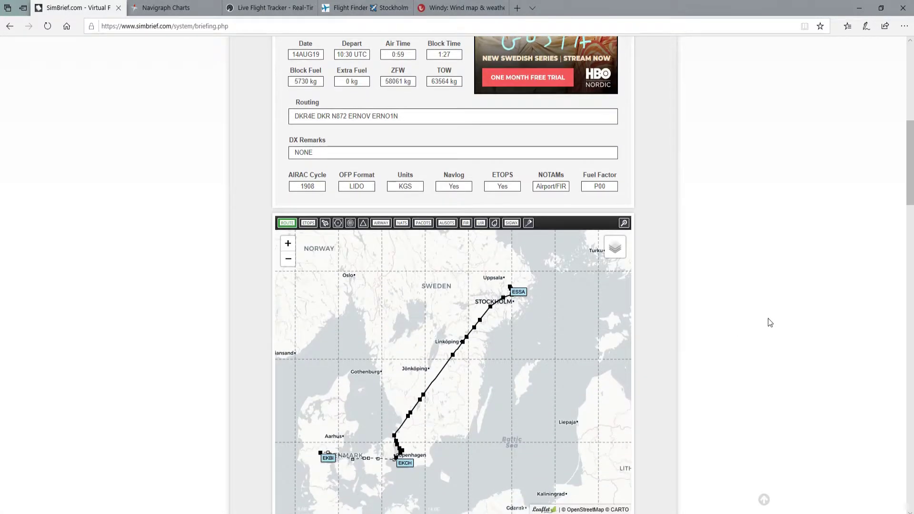
pyautogui.scroll(5, 768, 318)
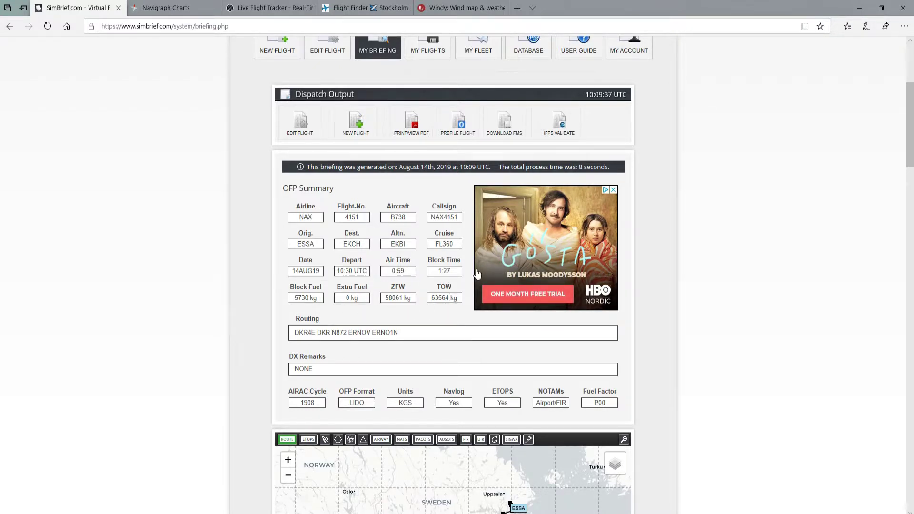
pyautogui.scroll(-5, 774, 320)
pyautogui.scroll(2, 775, 320)
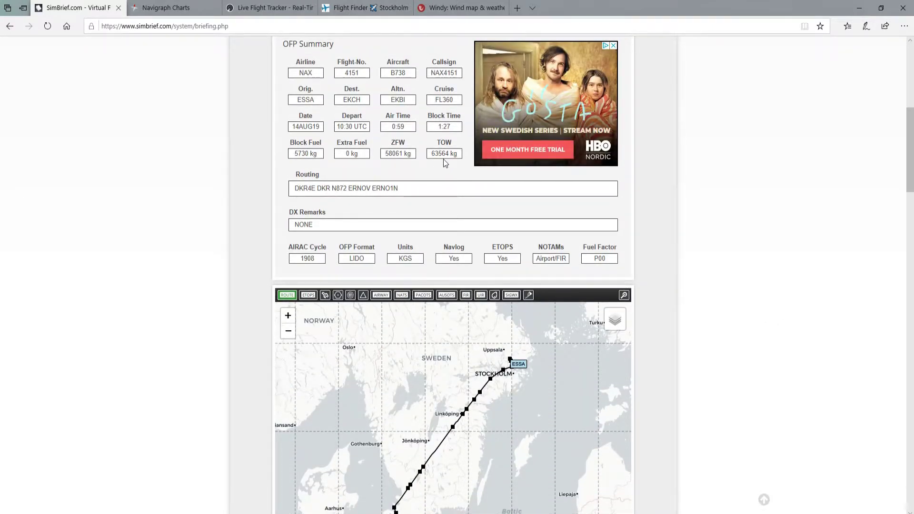
pyautogui.scroll(2, 443, 159)
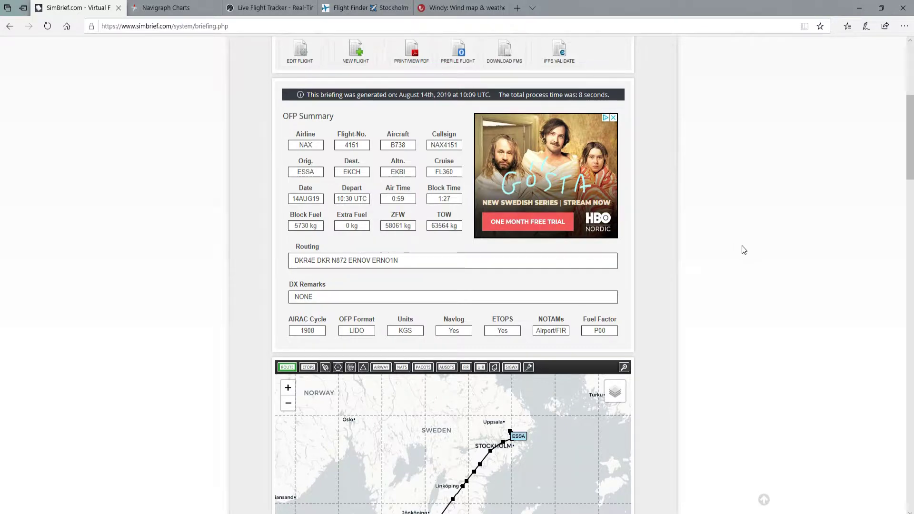
pyautogui.scroll(-5, 743, 250)
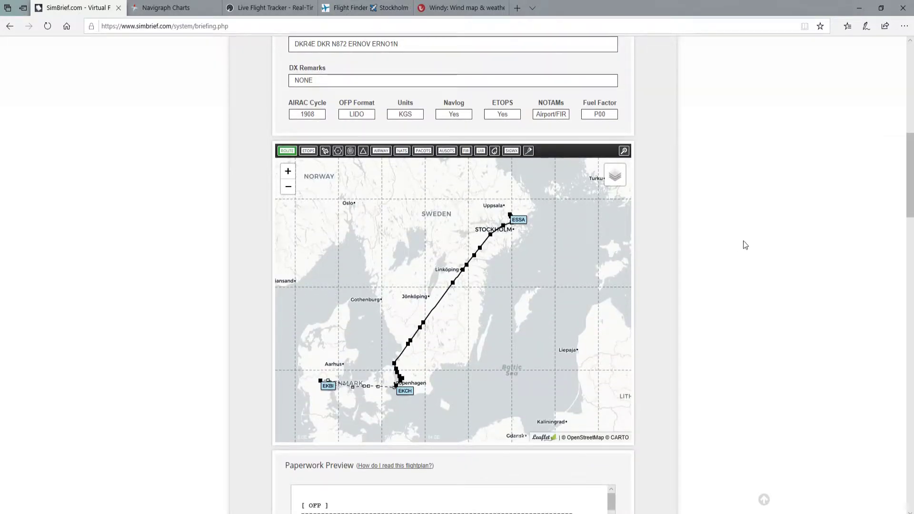
pyautogui.scroll(-3, 744, 246)
pyautogui.scroll(6, 743, 248)
# Step: Highlight the 5730 block fuel figure in the paperwork, then clear the highlight
pyautogui.scroll(-11, 737, 249)
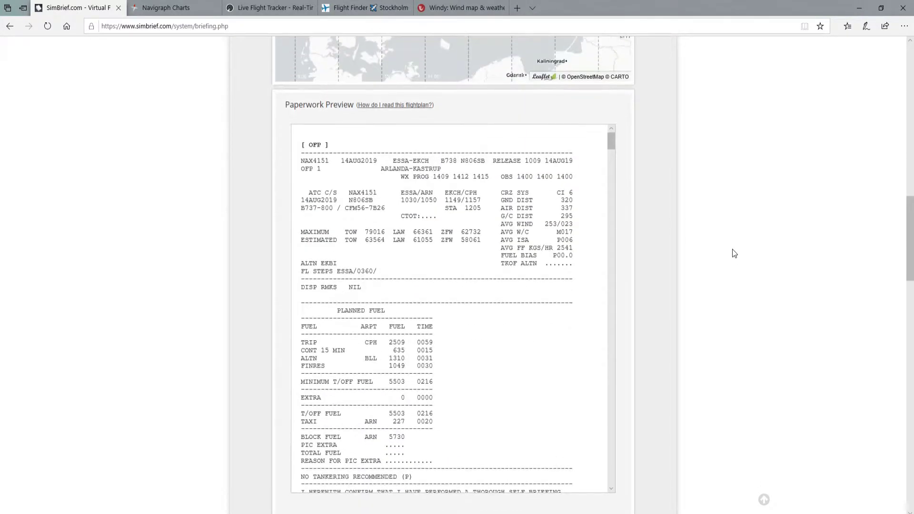
pyautogui.scroll(-3, 613, 153)
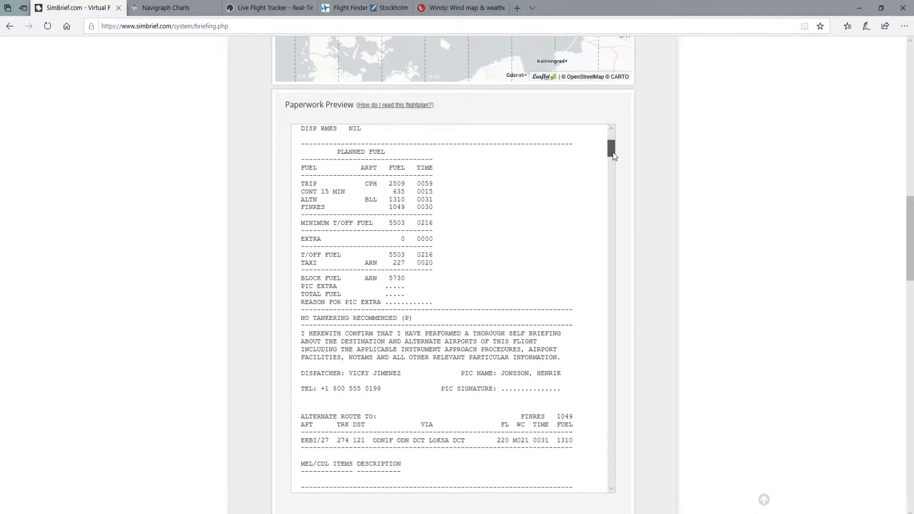
pyautogui.moveTo(413, 278); pyautogui.dragTo(381, 277)
pyautogui.moveTo(438, 281); pyautogui.dragTo(386, 280)
pyautogui.click(407, 283)
# Step: Read on through routing, ESSA and EKCH weather, NOTAMs and company NOTAMs to the route chart
pyautogui.scroll(3, 562, 214)
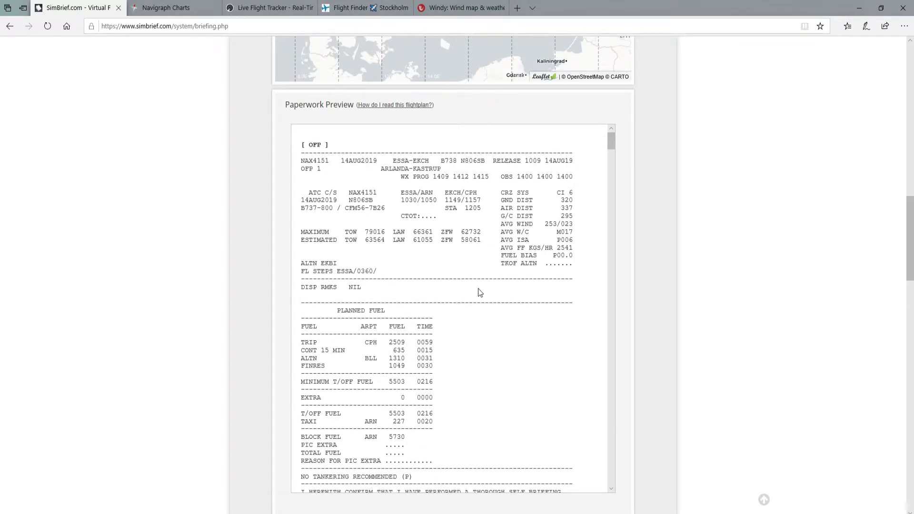
pyautogui.scroll(-1, 480, 292)
pyautogui.scroll(1, 524, 273)
pyautogui.scroll(-1, 514, 303)
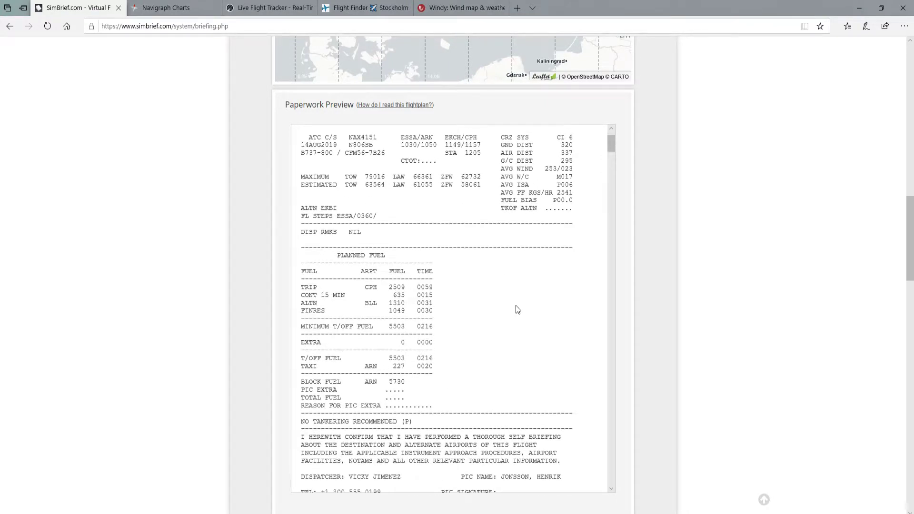
pyautogui.scroll(-2, 479, 295)
pyautogui.scroll(-3, 479, 294)
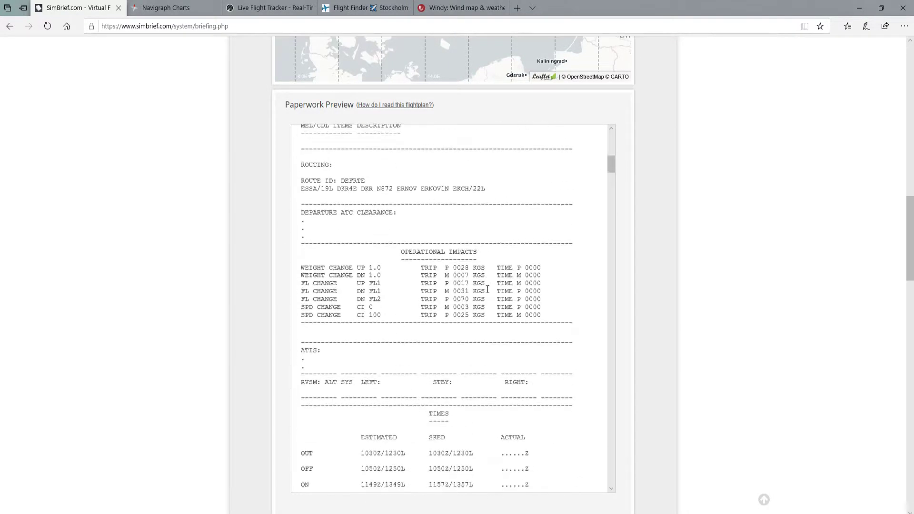
pyautogui.scroll(-12, 487, 289)
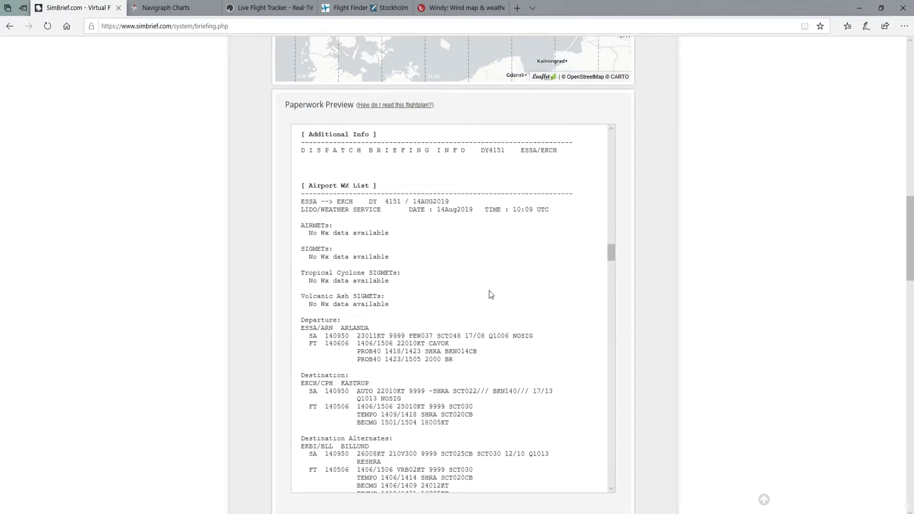
pyautogui.scroll(-15, 492, 291)
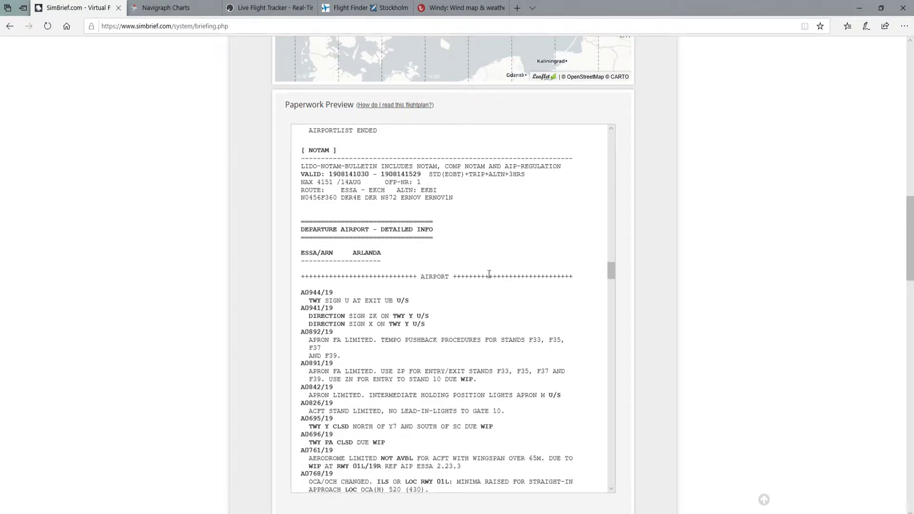
pyautogui.scroll(-10, 529, 283)
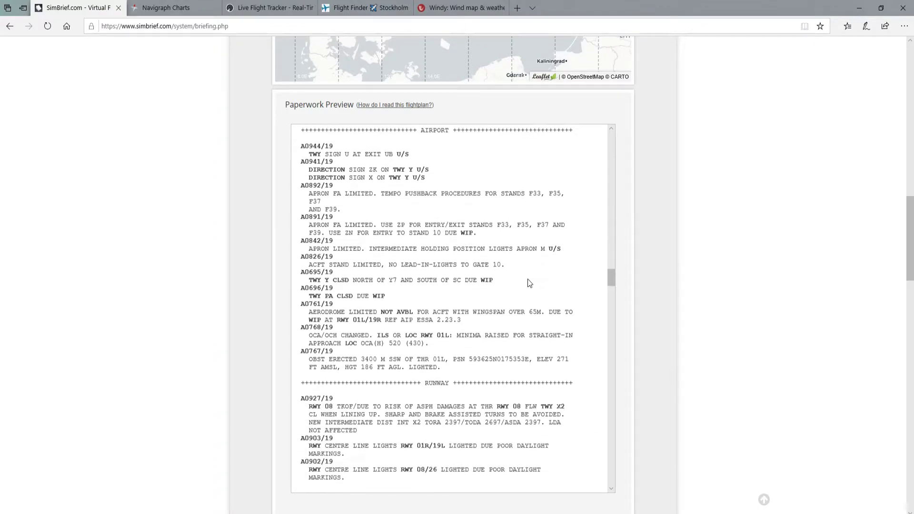
pyautogui.scroll(-10, 526, 281)
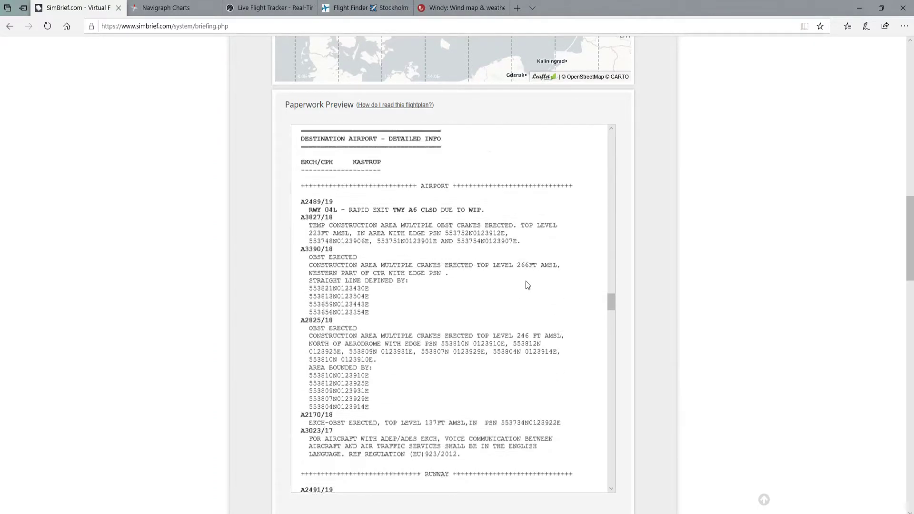
pyautogui.scroll(-10, 526, 282)
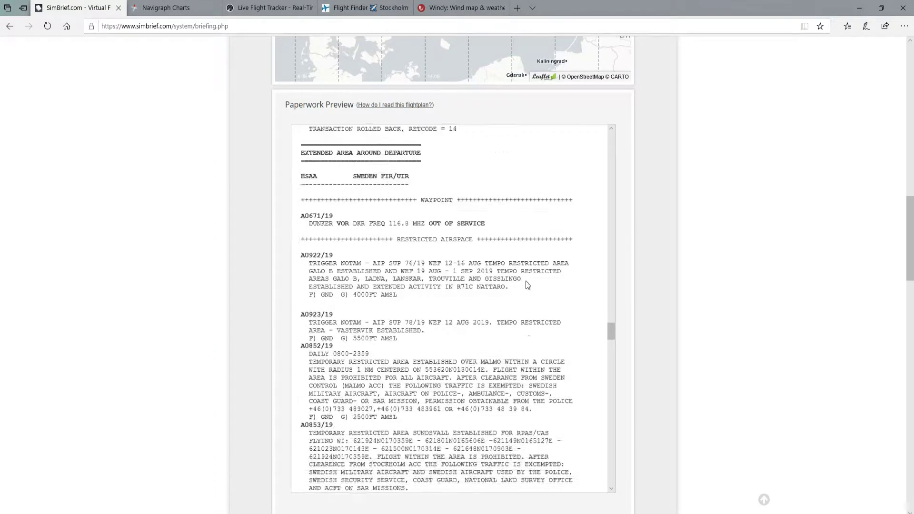
pyautogui.scroll(-10, 526, 281)
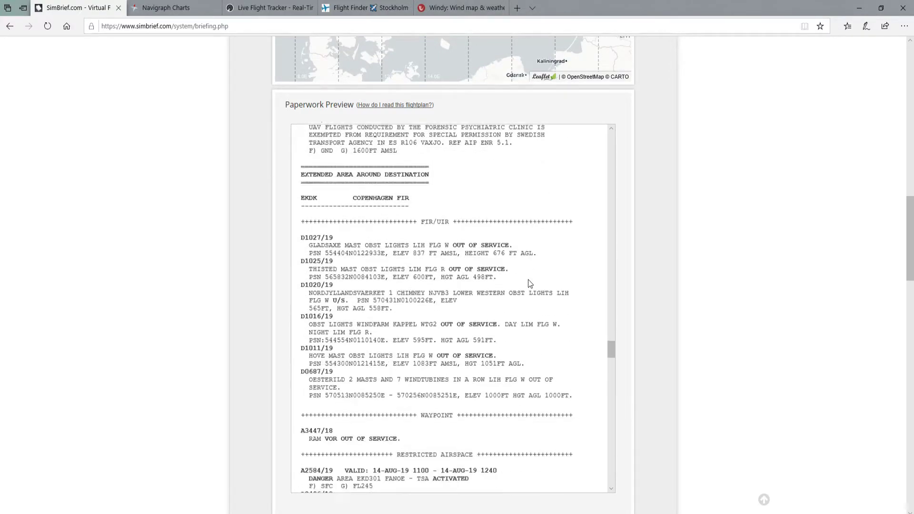
pyautogui.scroll(-10, 530, 283)
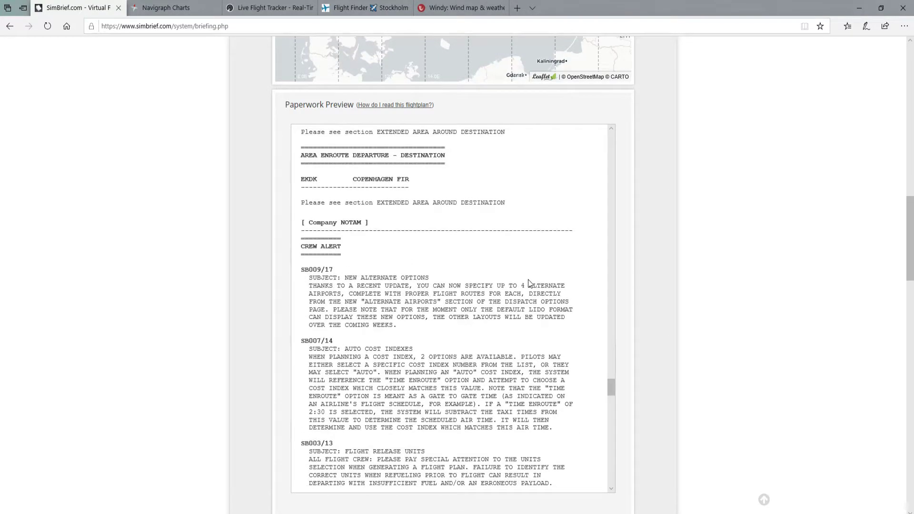
pyautogui.scroll(-3, 529, 283)
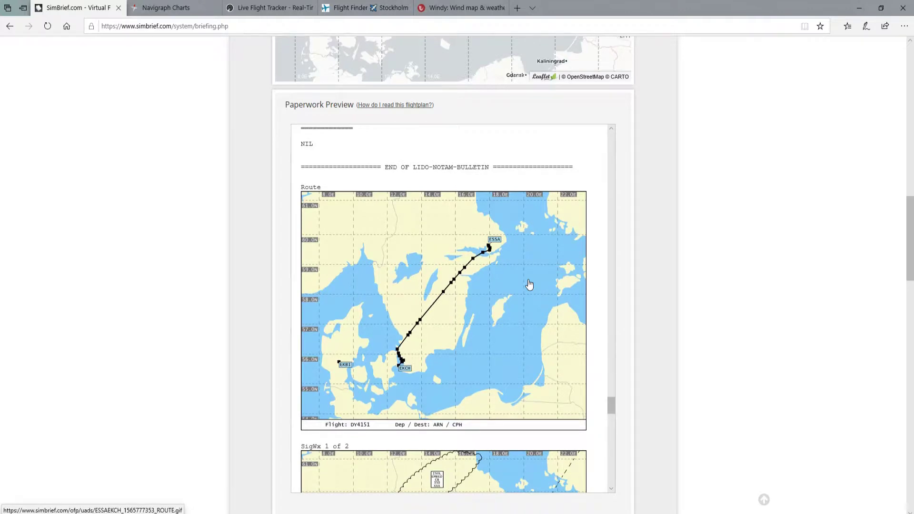
pyautogui.scroll(2, 528, 284)
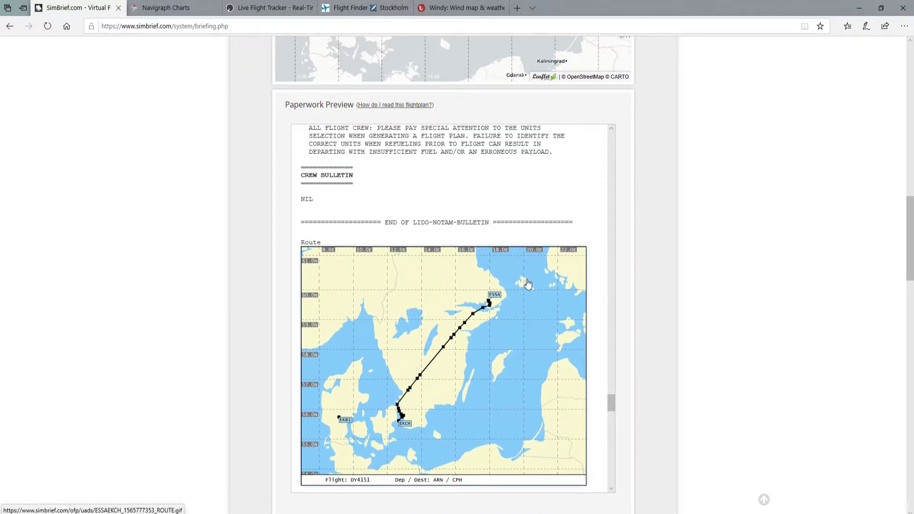
pyautogui.scroll(-2, 528, 284)
pyautogui.scroll(-6, 501, 256)
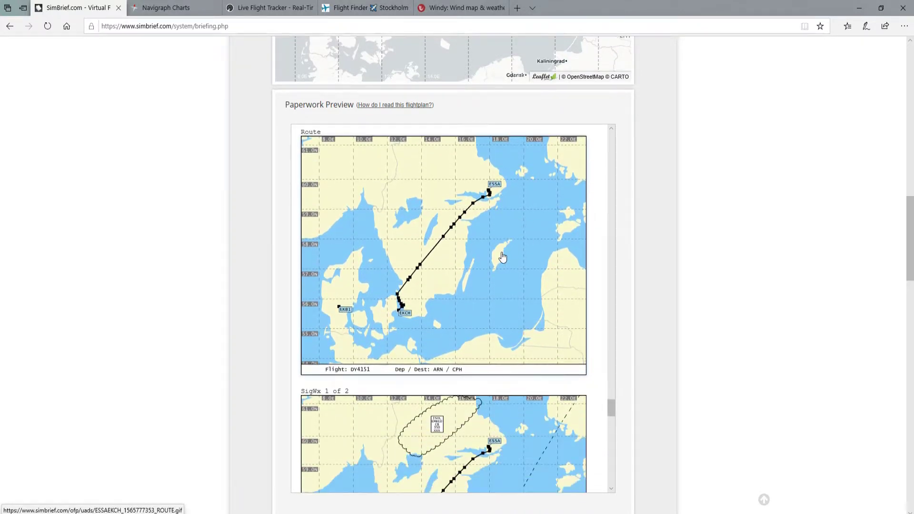
pyautogui.scroll(-5, 503, 258)
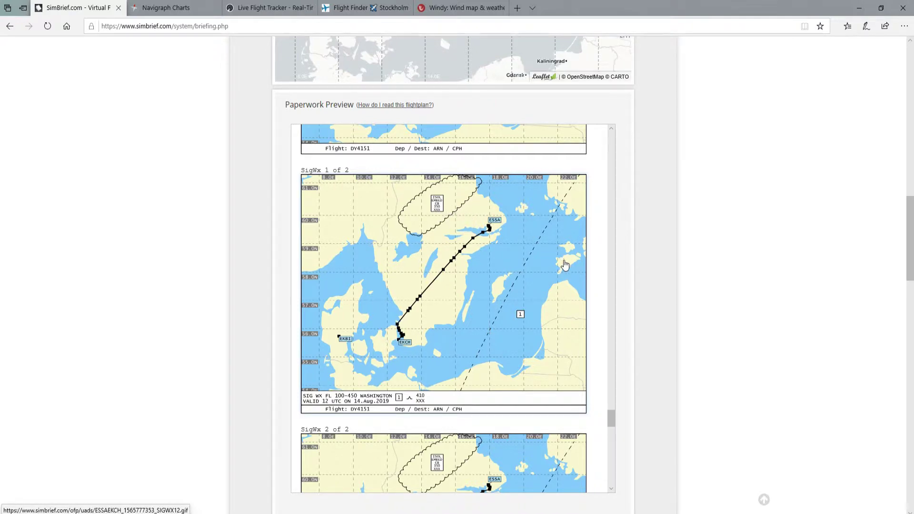
pyautogui.scroll(-8, 565, 265)
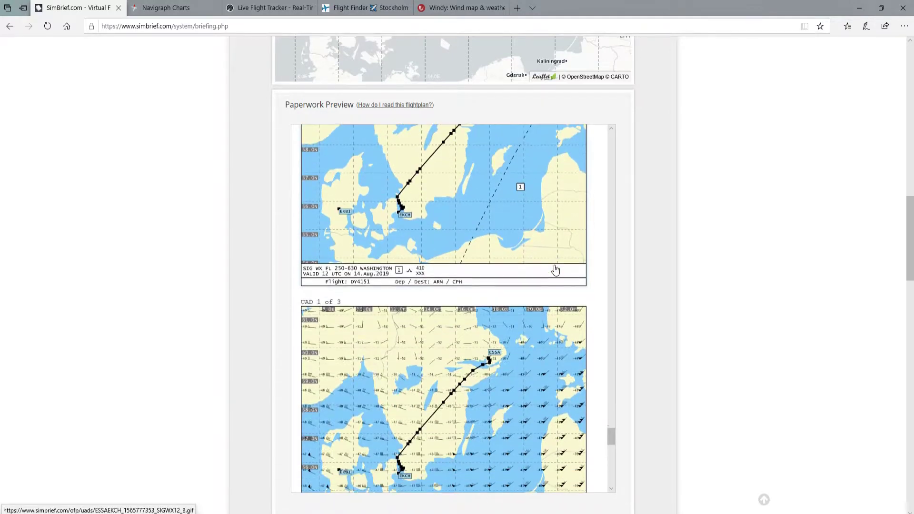
pyautogui.scroll(-4, 555, 270)
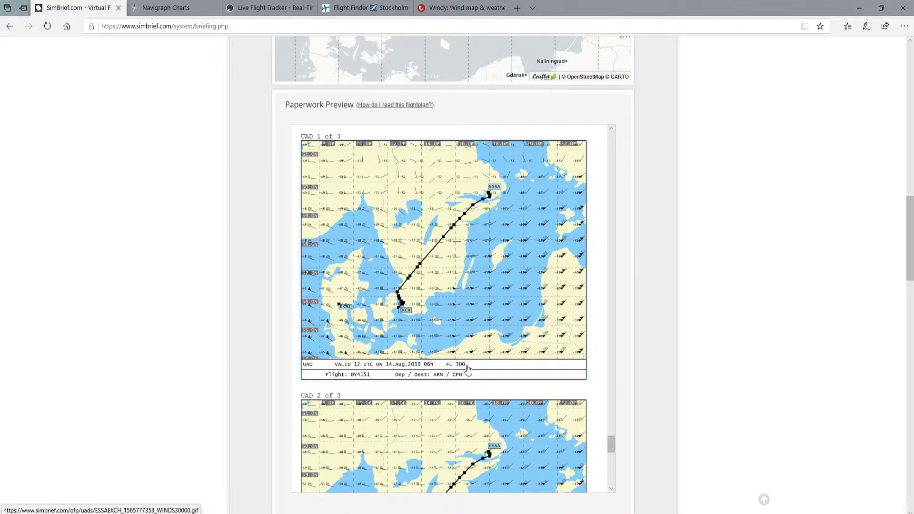
pyautogui.scroll(-5, 471, 362)
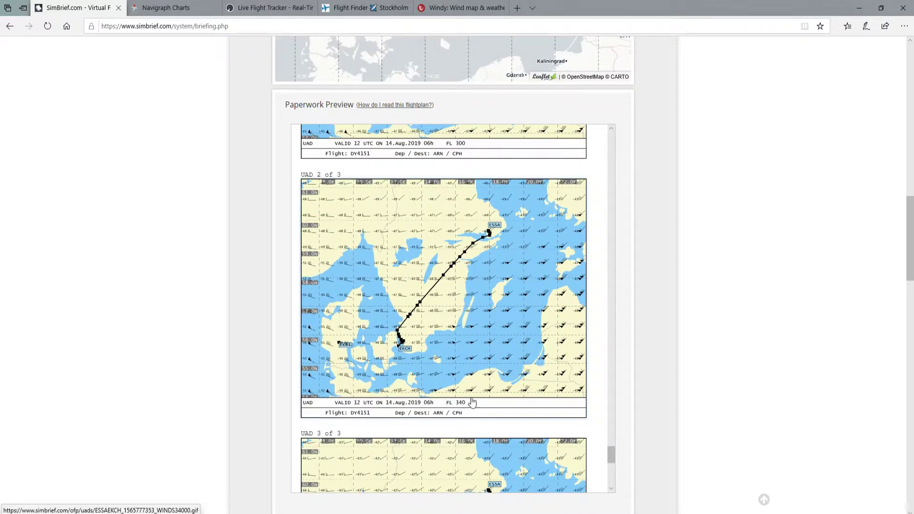
pyautogui.scroll(-5, 508, 375)
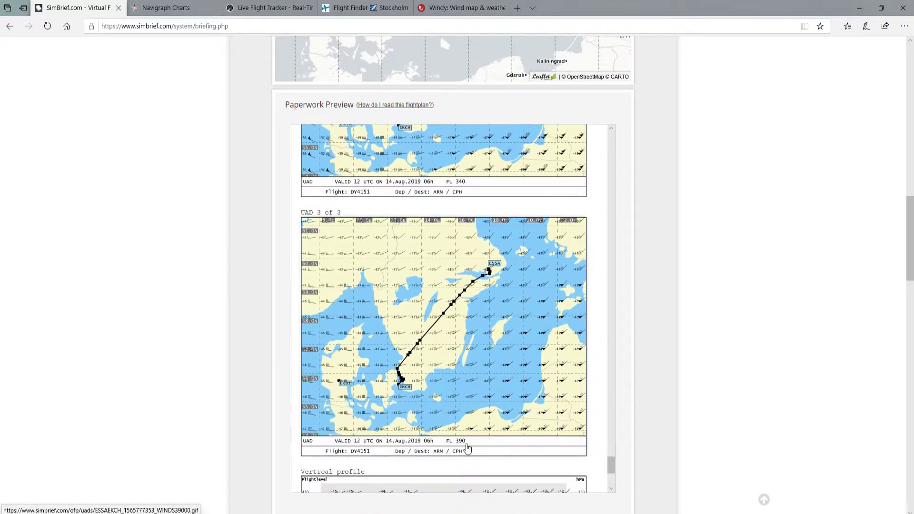
pyautogui.scroll(-5, 496, 353)
pyautogui.scroll(15, 496, 340)
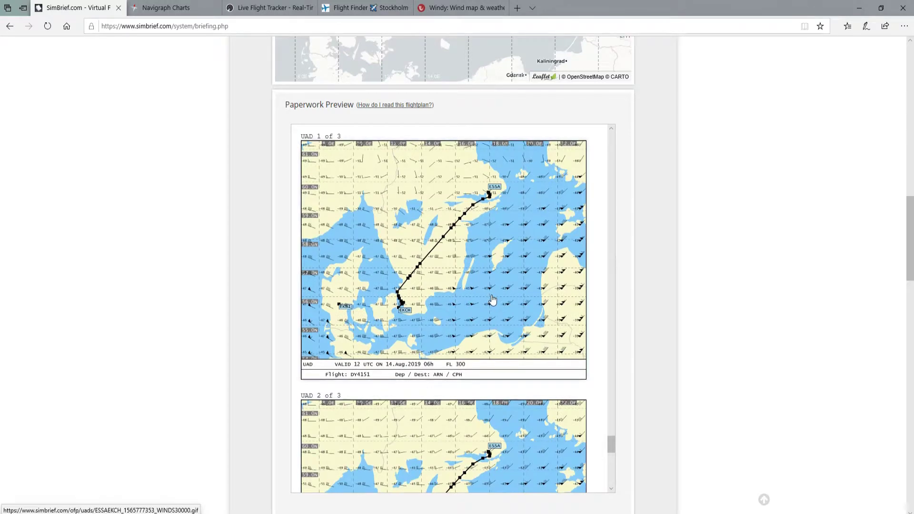
pyautogui.scroll(-10, 493, 297)
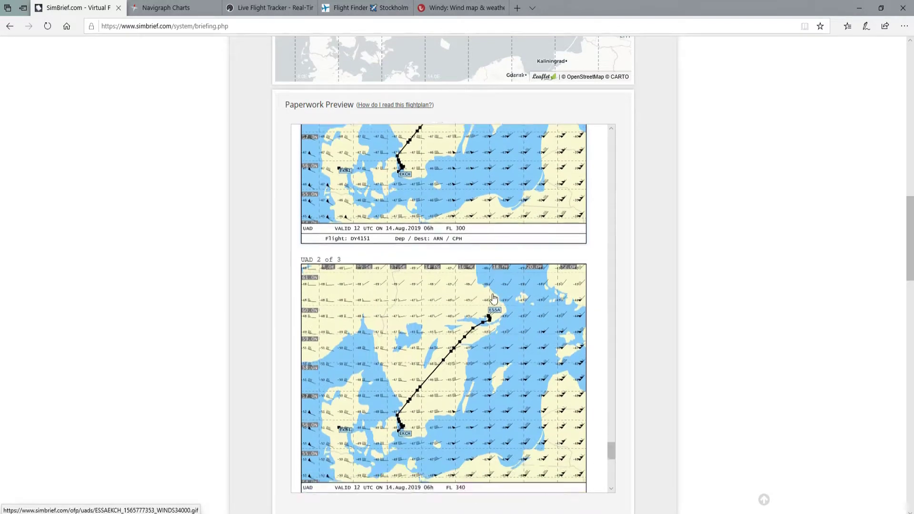
pyautogui.scroll(-5, 495, 299)
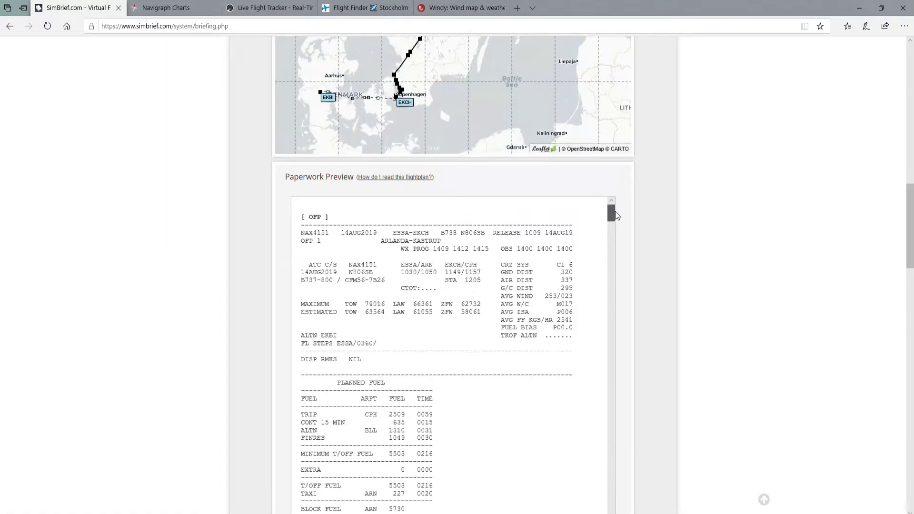
pyautogui.scroll(-15, 534, 328)
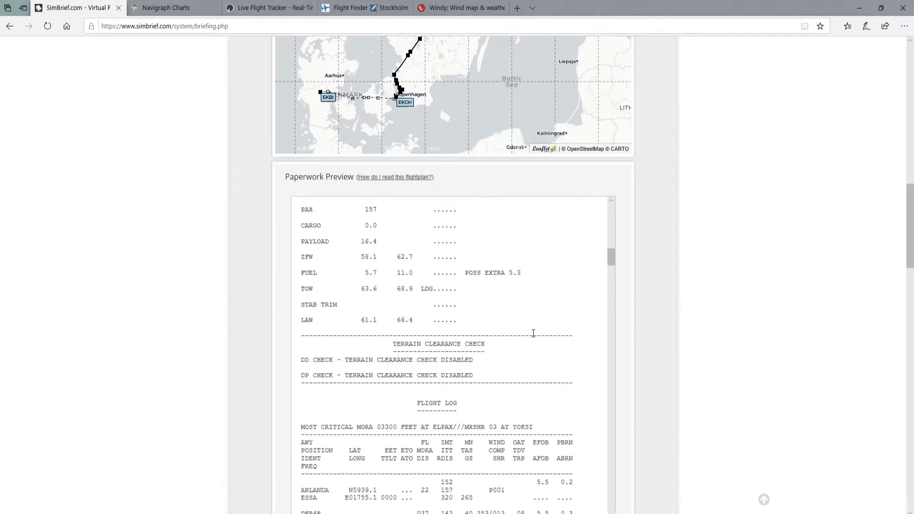
pyautogui.scroll(-7, 534, 332)
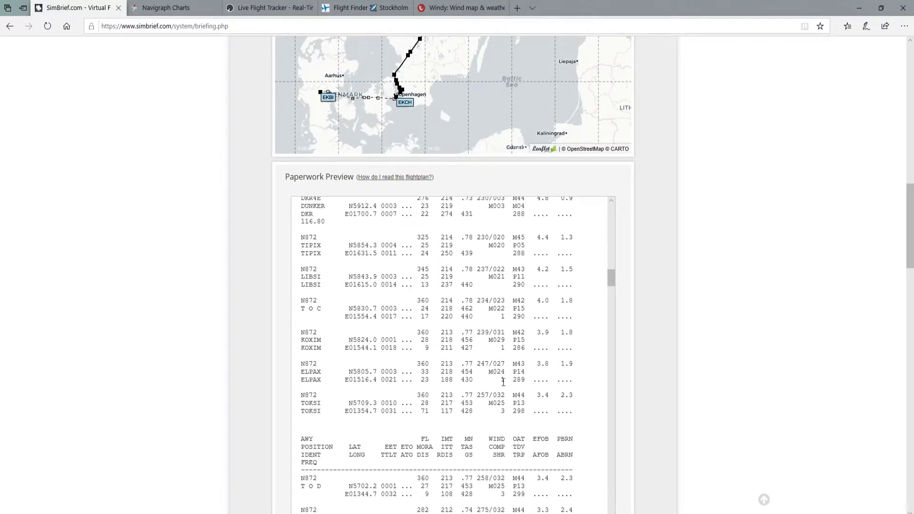
pyautogui.scroll(10, 484, 303)
pyautogui.scroll(-6, 507, 309)
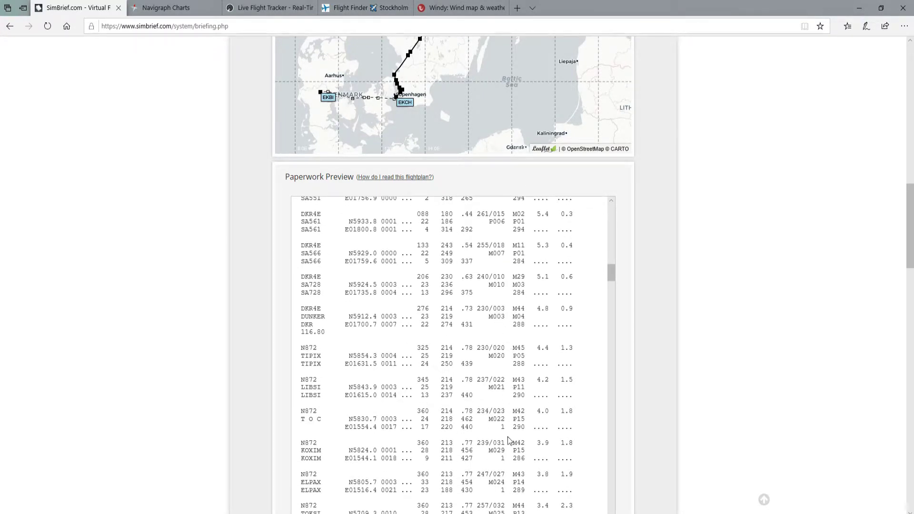
pyautogui.scroll(-2, 529, 430)
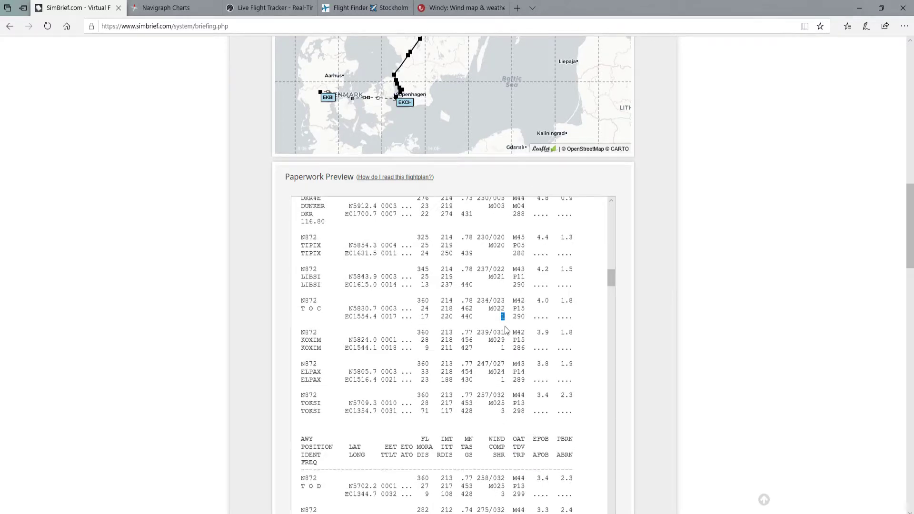
pyautogui.scroll(-2, 503, 324)
pyautogui.scroll(-4, 519, 359)
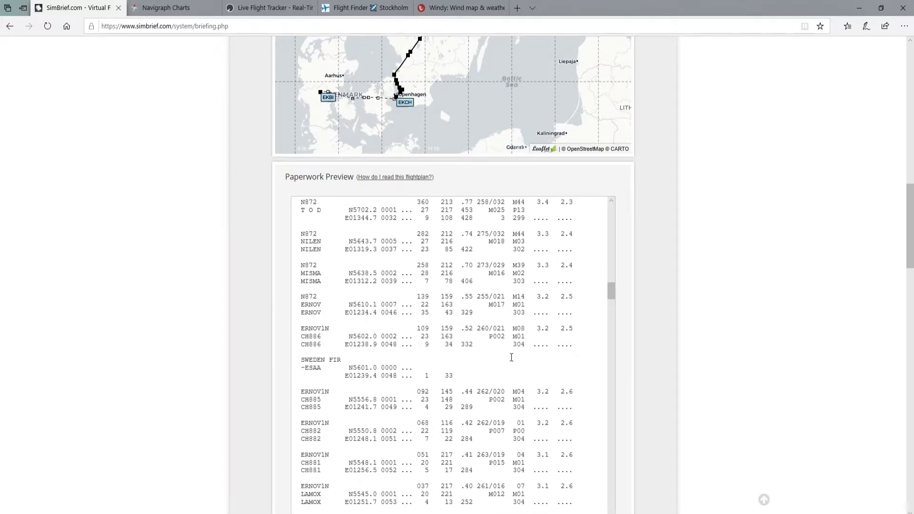
pyautogui.scroll(-5, 519, 359)
pyautogui.scroll(10, 510, 358)
pyautogui.moveTo(509, 356); pyautogui.dragTo(490, 356)
pyautogui.scroll(-2, 508, 380)
pyautogui.click(499, 269)
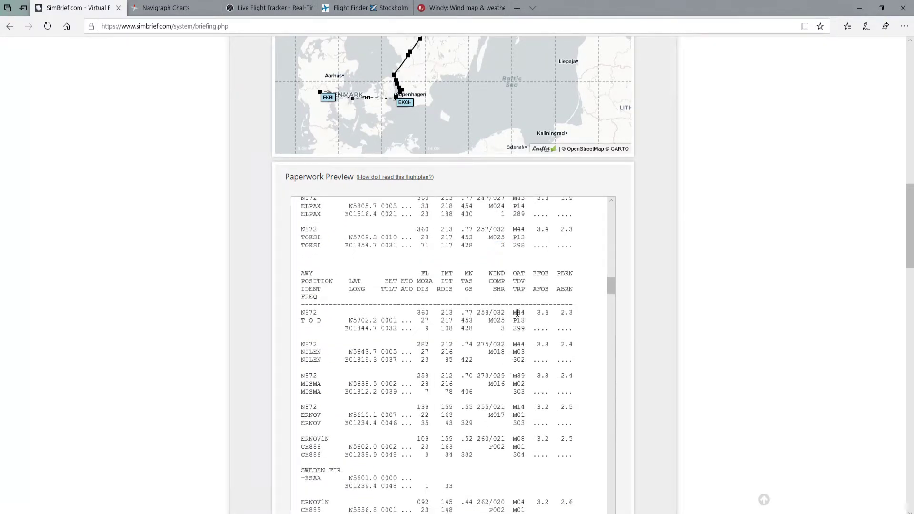
pyautogui.scroll(-10, 518, 313)
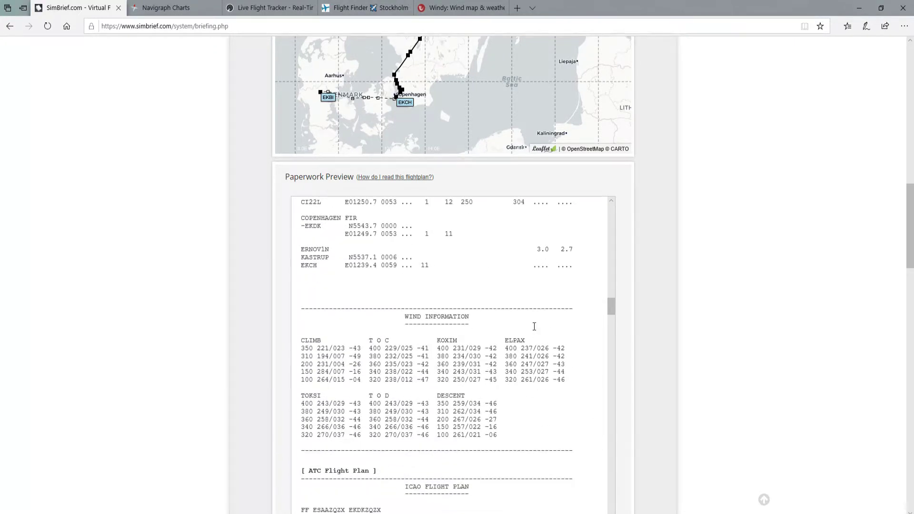
pyautogui.scroll(-3, 535, 326)
pyautogui.scroll(2, 539, 319)
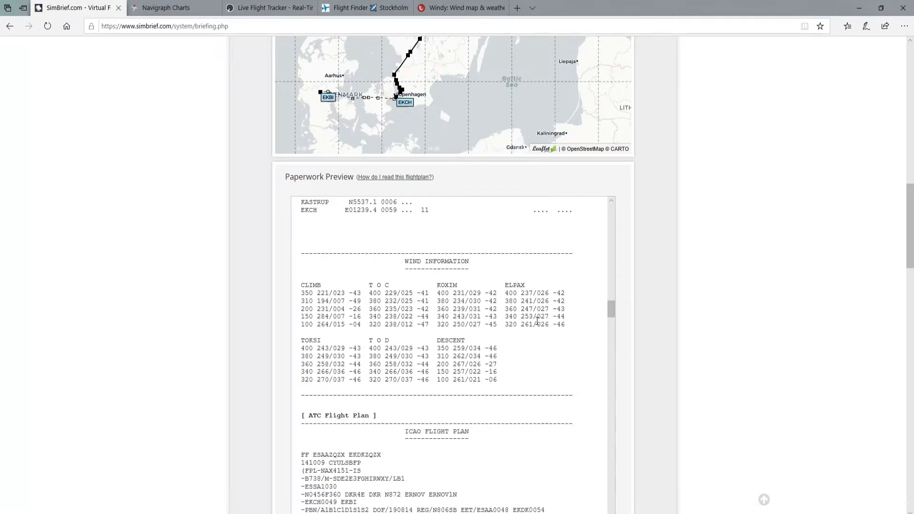
pyautogui.moveTo(501, 354)
pyautogui.mouseDown()
pyautogui.moveTo(445, 348)
pyautogui.moveTo(499, 357)
pyautogui.mouseUp()
pyautogui.click(452, 354)
pyautogui.click(496, 355)
pyautogui.moveTo(439, 339); pyautogui.dragTo(495, 382)
pyautogui.click(504, 379)
pyautogui.scroll(-5, 666, 374)
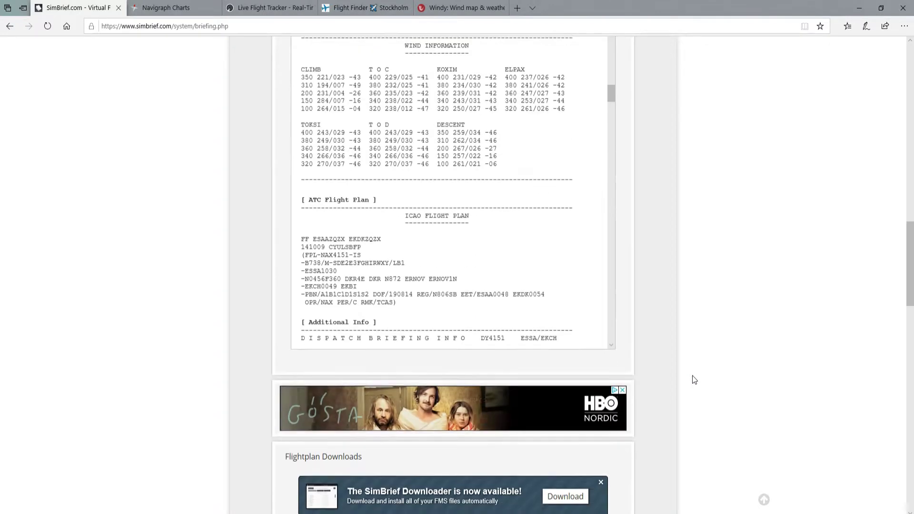
pyautogui.scroll(3, 703, 372)
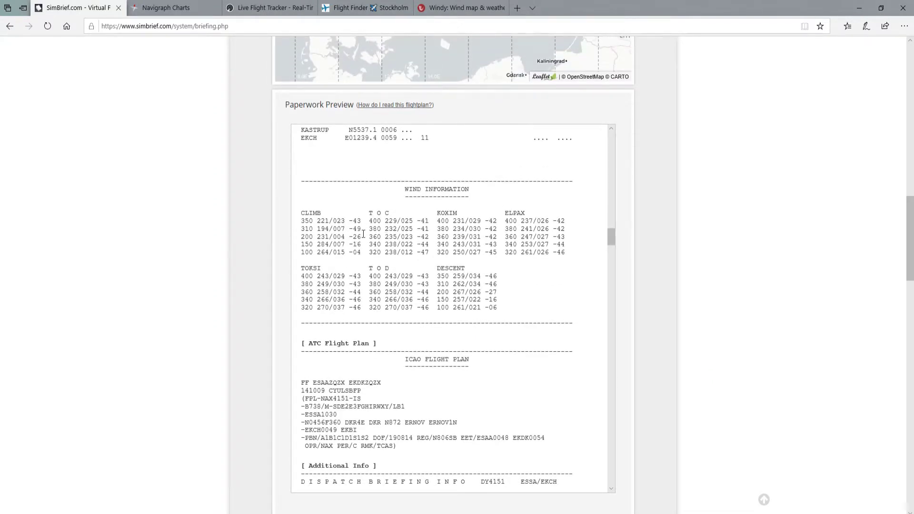
pyautogui.scroll(-4, 728, 322)
pyautogui.scroll(4, 728, 322)
pyautogui.scroll(-2, 730, 325)
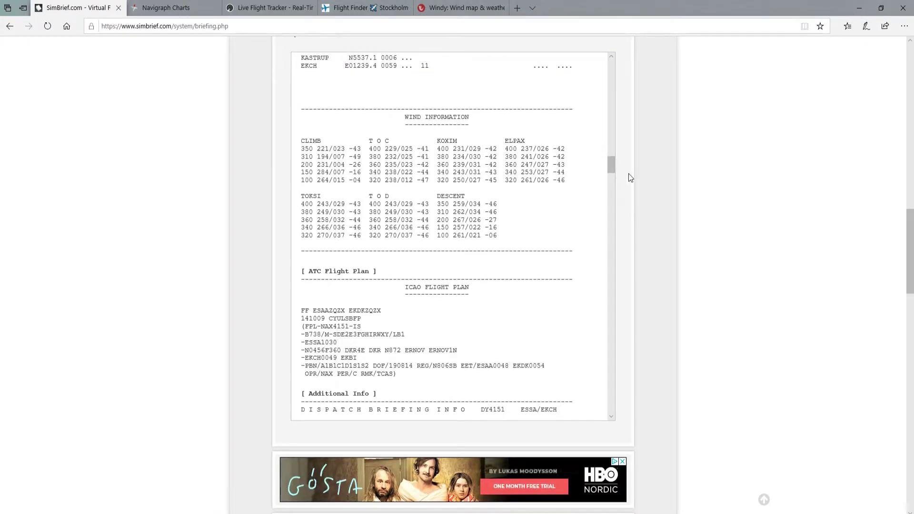
pyautogui.scroll(-6, 612, 164)
pyautogui.scroll(10, 790, 283)
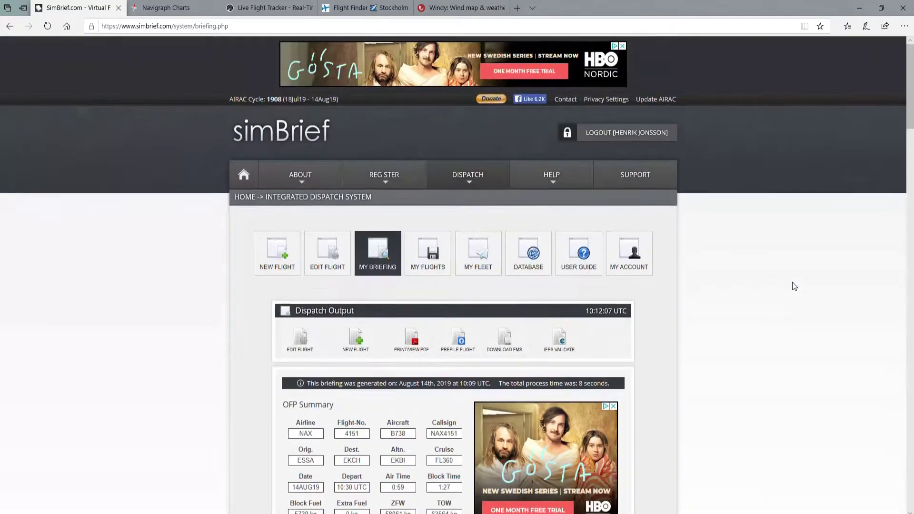
# Step: Open the flight plan as a printable PDF and scroll through it
pyautogui.click(413, 344)
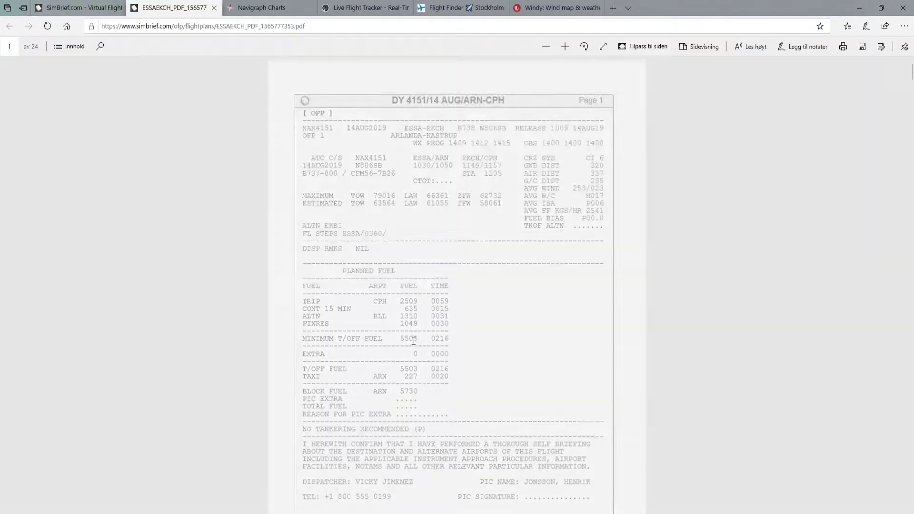
pyautogui.scroll(-20, 600, 225)
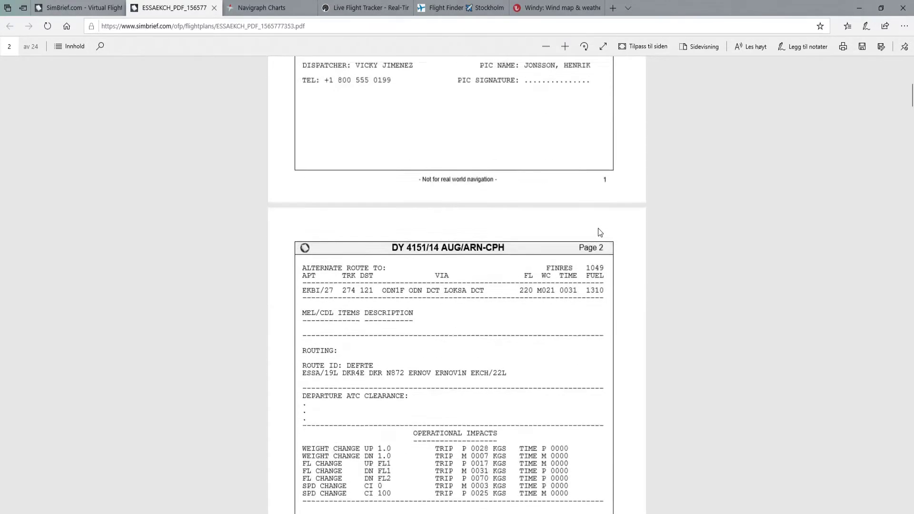
pyautogui.scroll(-12, 600, 242)
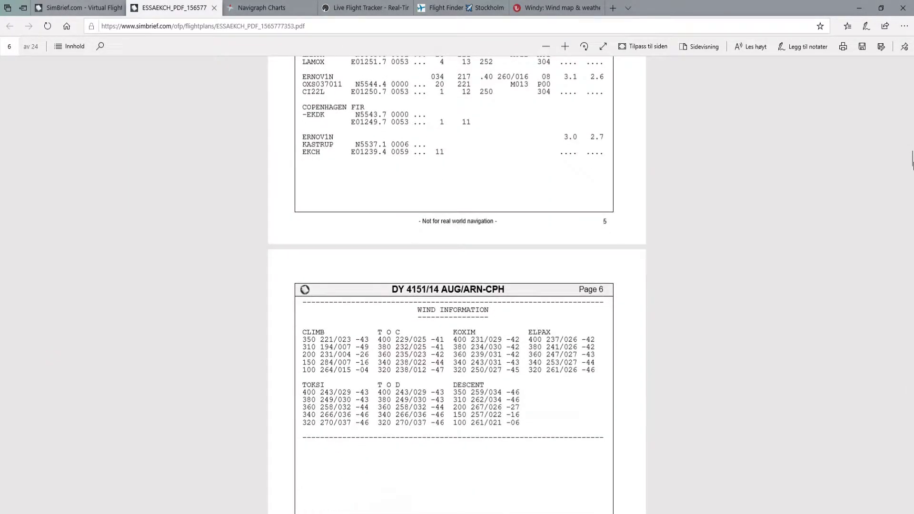
pyautogui.moveTo(909, 158); pyautogui.dragTo(910, 71)
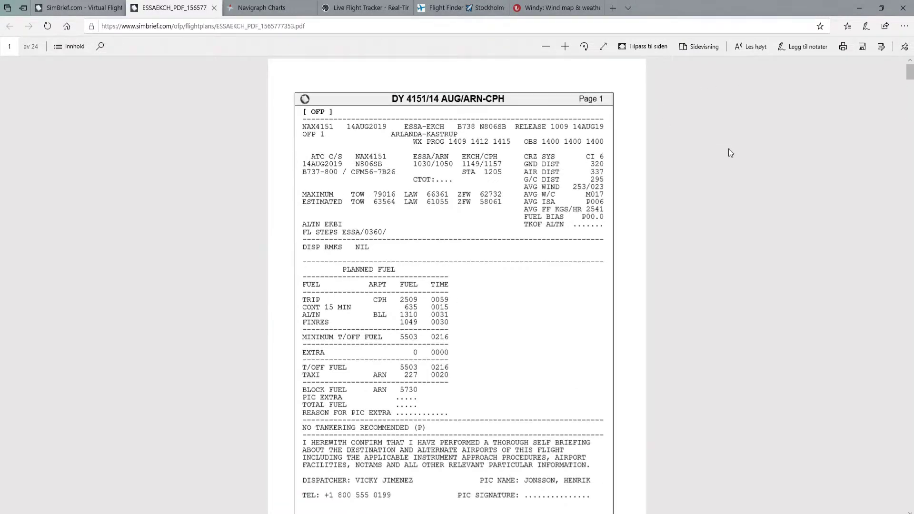
pyautogui.click(862, 48)
pyautogui.moveTo(252, 9); pyautogui.dragTo(467, 81)
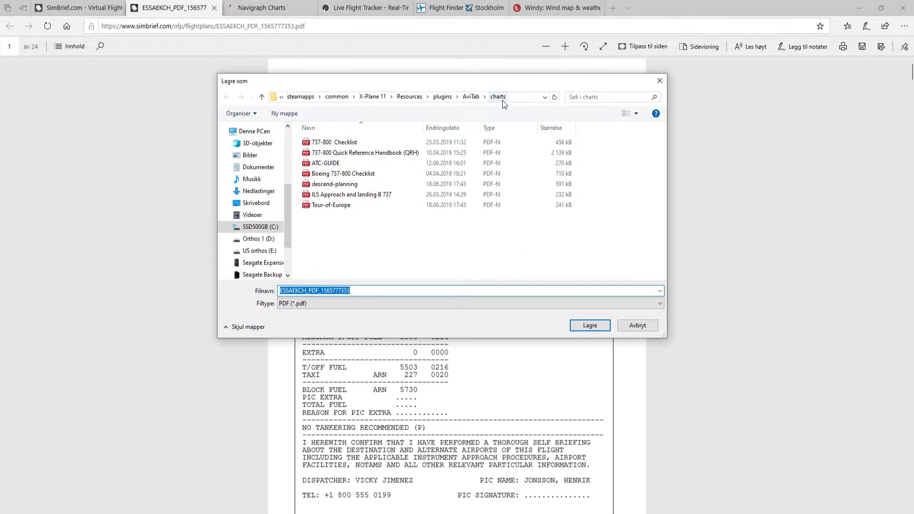
pyautogui.click(583, 327)
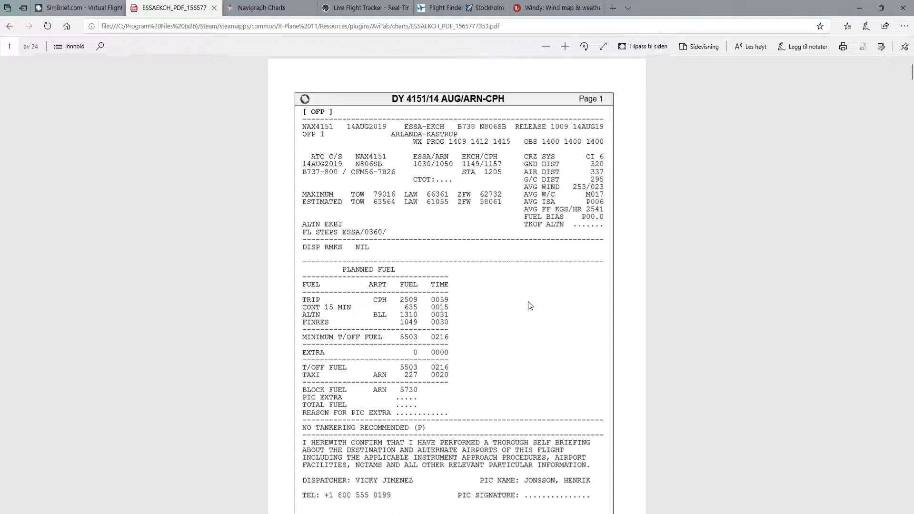
pyautogui.scroll(-1, 423, 298)
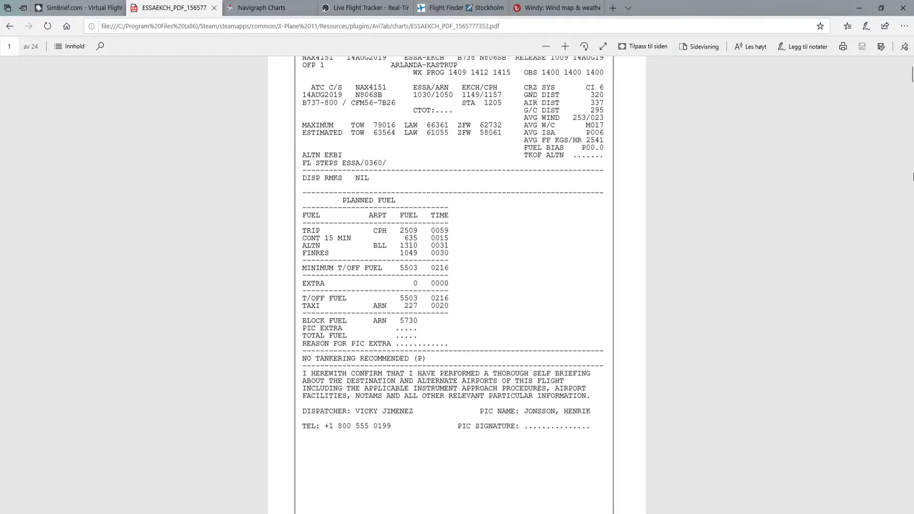
pyautogui.scroll(1, 910, 69)
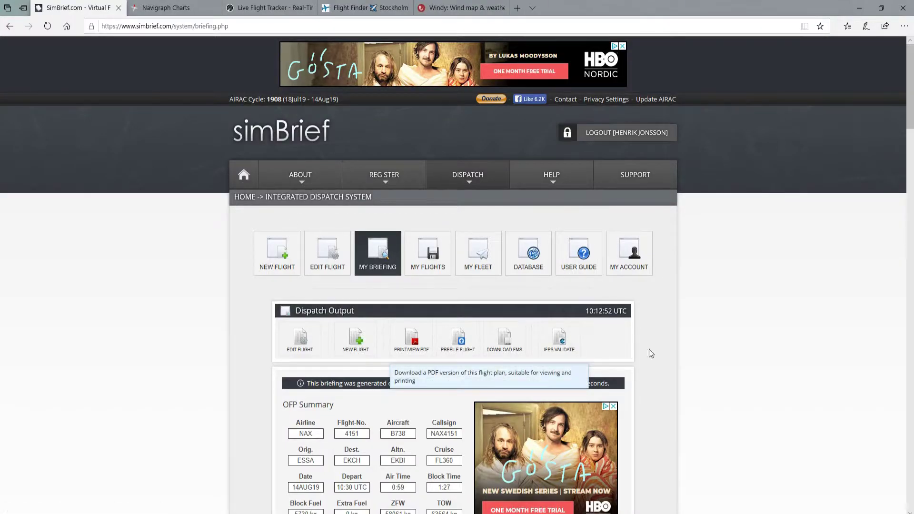
# Step: Jump to the flight plan file downloads and scroll to the vPilot row
pyautogui.click(503, 339)
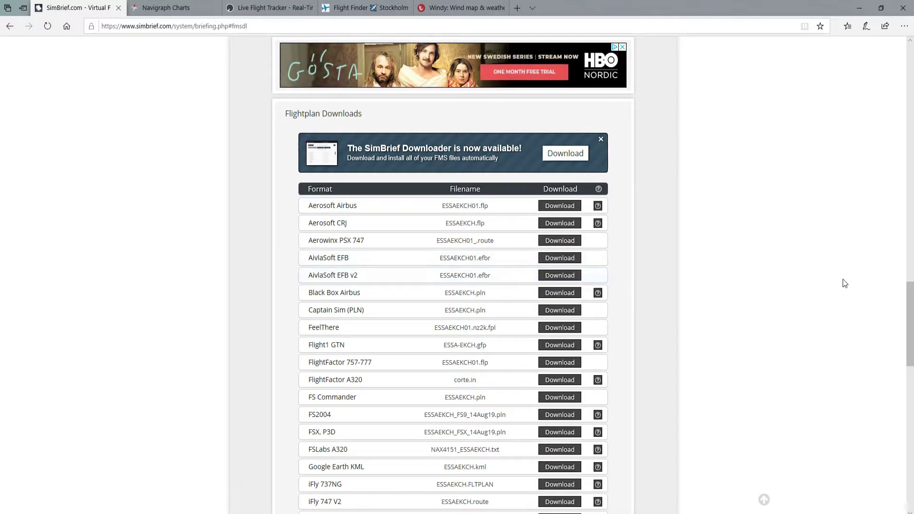
pyautogui.scroll(-3, 817, 281)
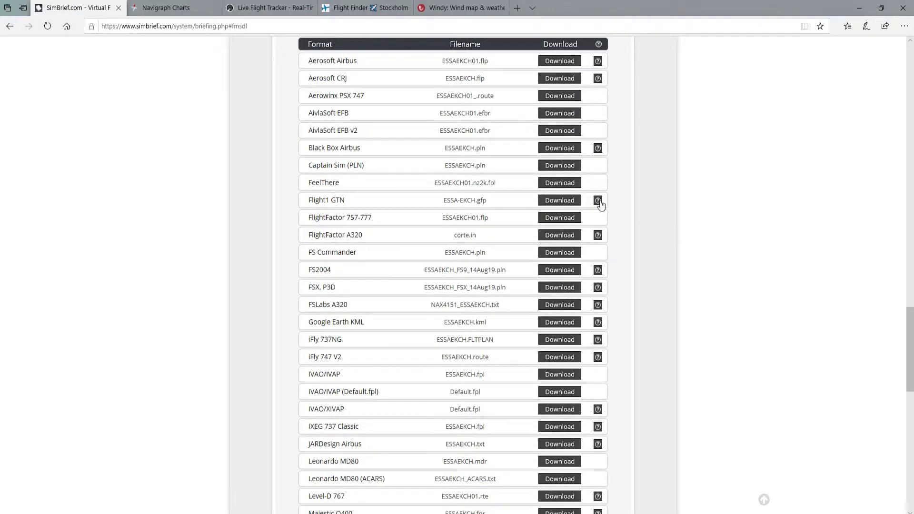
pyautogui.scroll(-9, 490, 259)
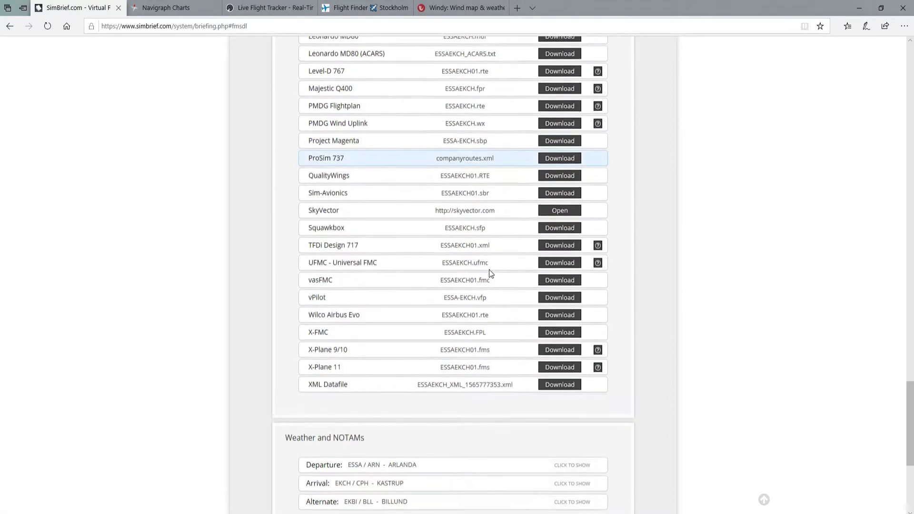
pyautogui.scroll(13, 492, 373)
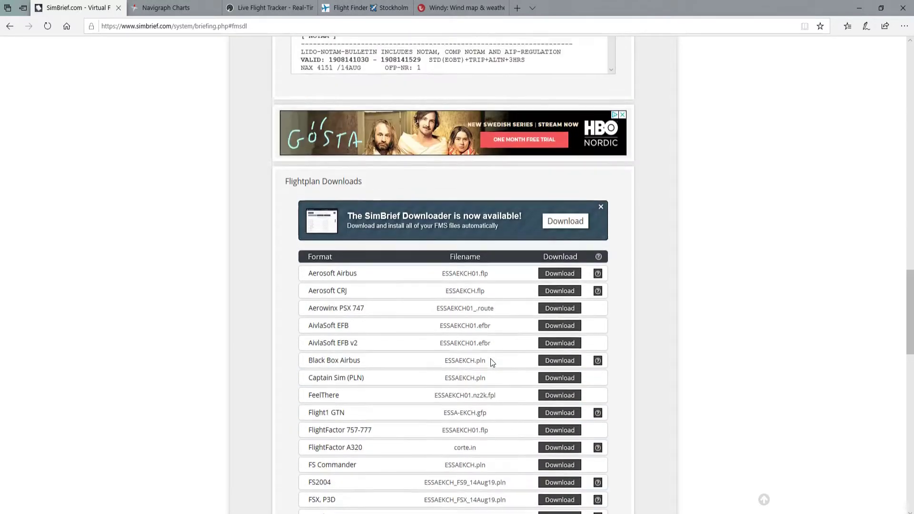
pyautogui.scroll(-6, 490, 358)
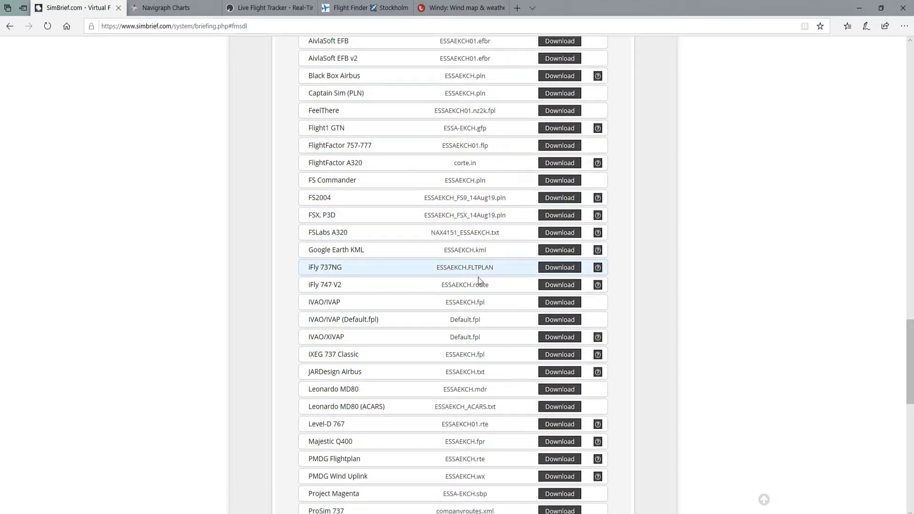
pyautogui.scroll(-6, 478, 285)
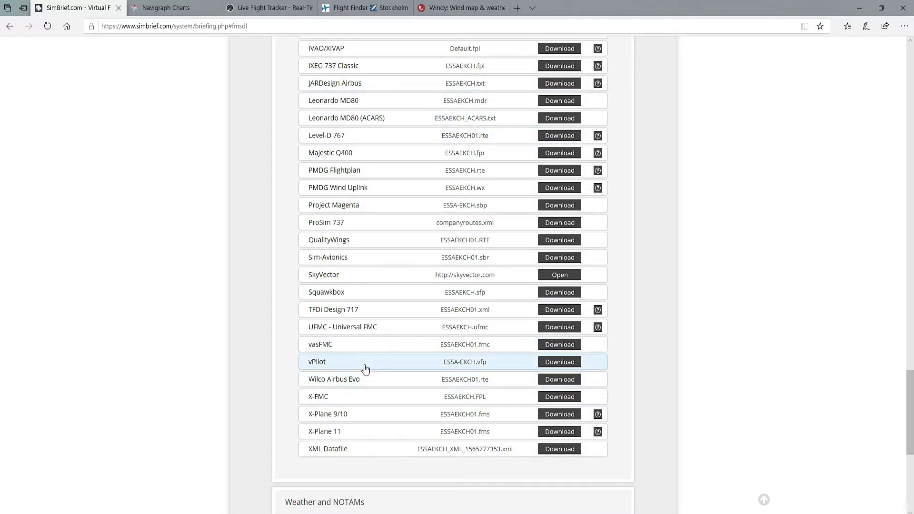
# Step: Download and save the vPilot file ESSA-EKCH.vfp
pyautogui.click(570, 366)
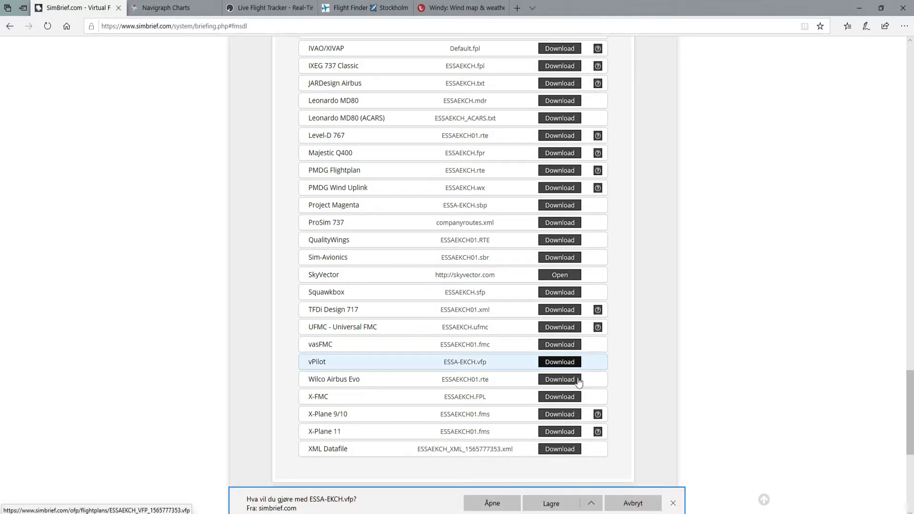
pyautogui.click(551, 503)
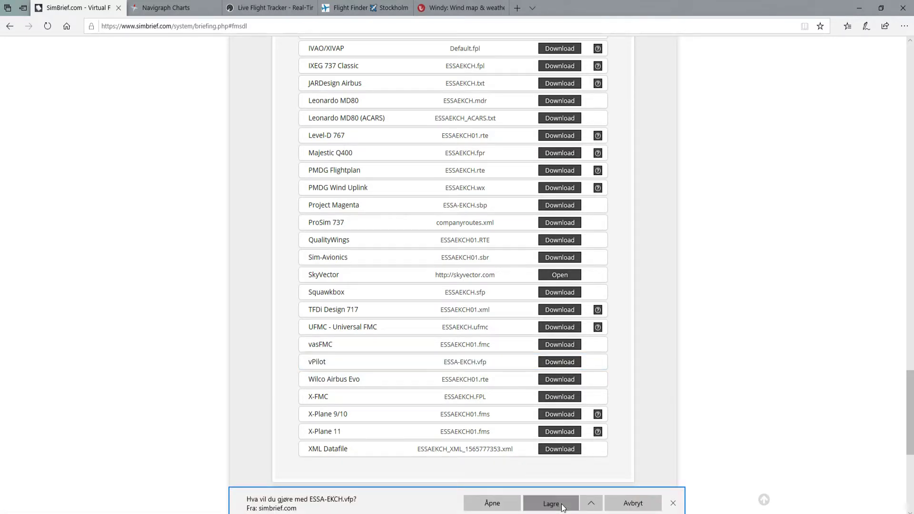
pyautogui.click(672, 504)
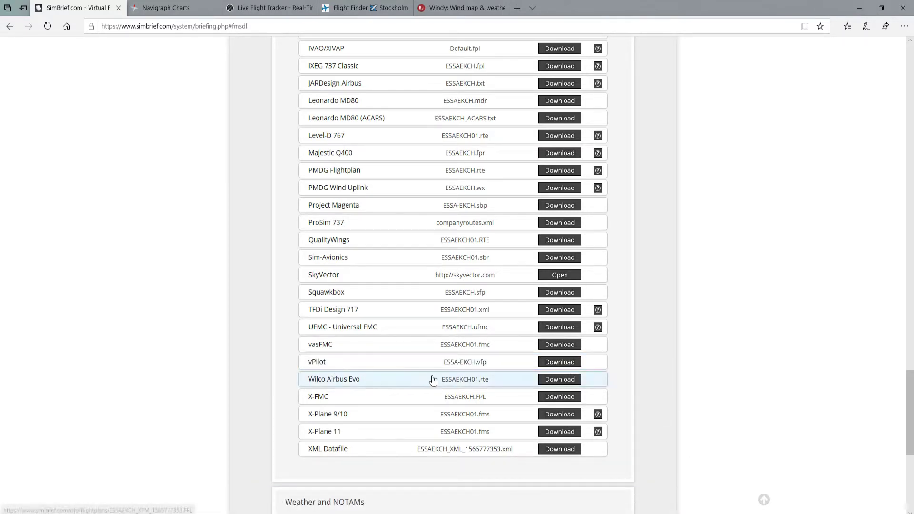
pyautogui.scroll(12, 703, 418)
pyautogui.scroll(-5, 703, 415)
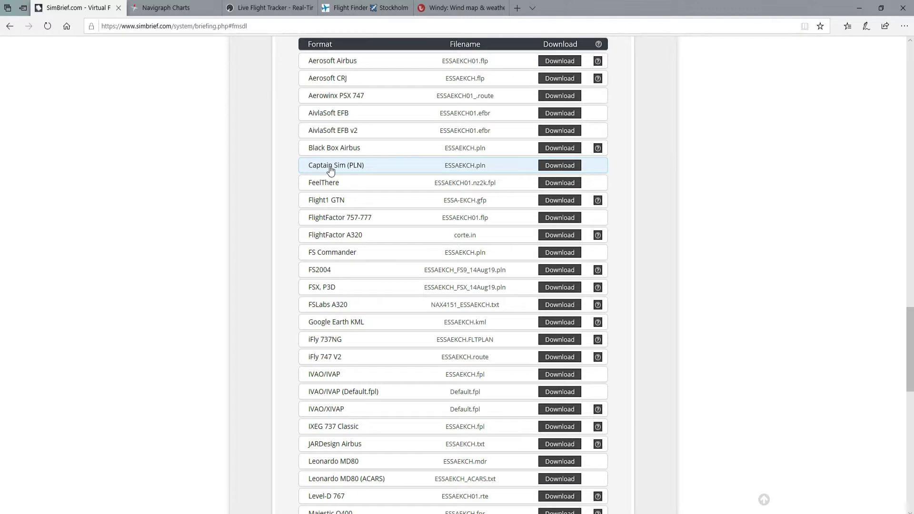
# Step: Download and save the Captain Sim flight plan ESSAEKCH.pln
pyautogui.click(549, 172)
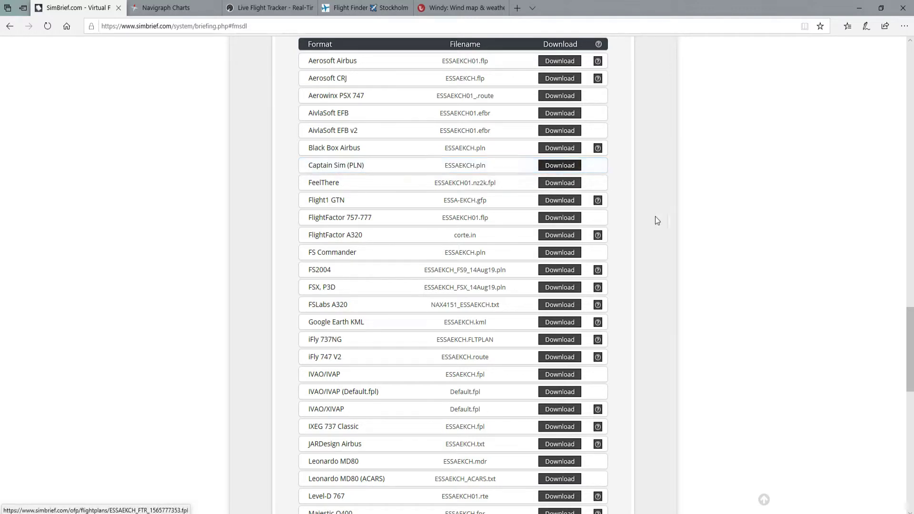
pyautogui.click(550, 503)
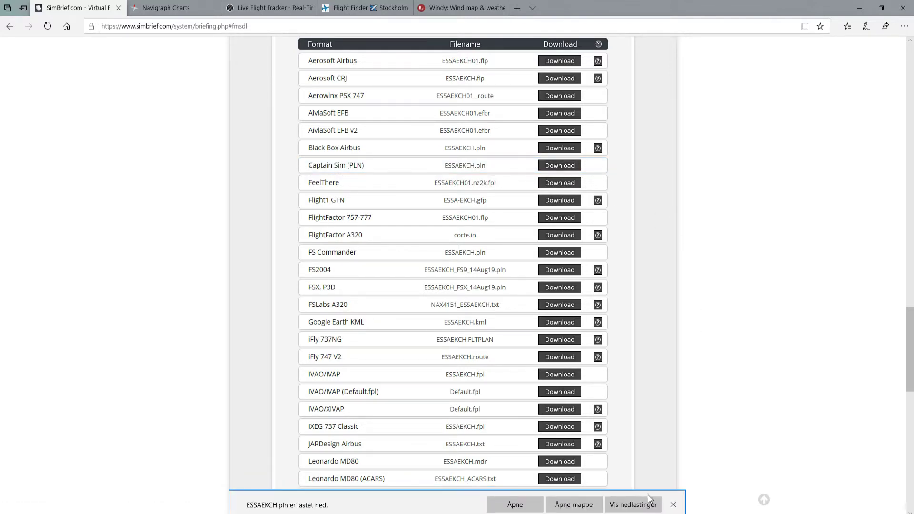
pyautogui.click(673, 503)
pyautogui.scroll(-8, 686, 413)
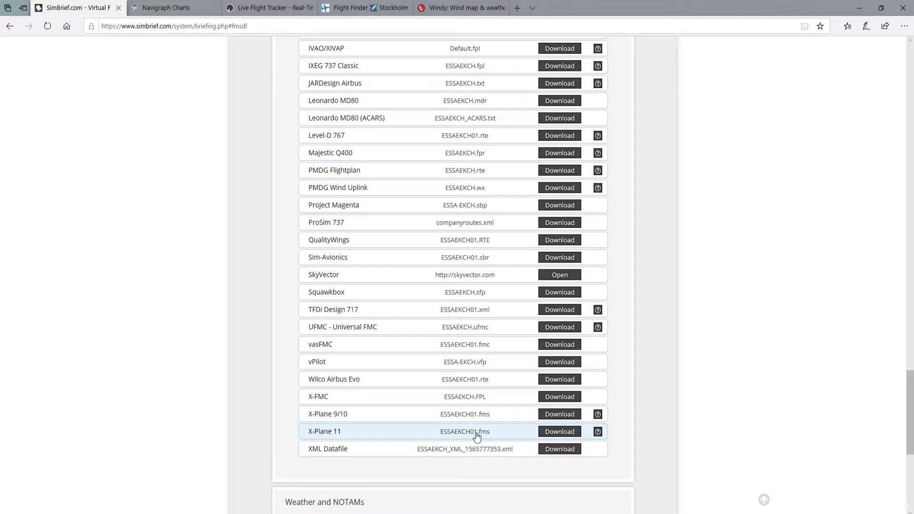
# Step: Download and save the X-Plane 11 flight plan ESSAEKCH01.fms
pyautogui.click(543, 435)
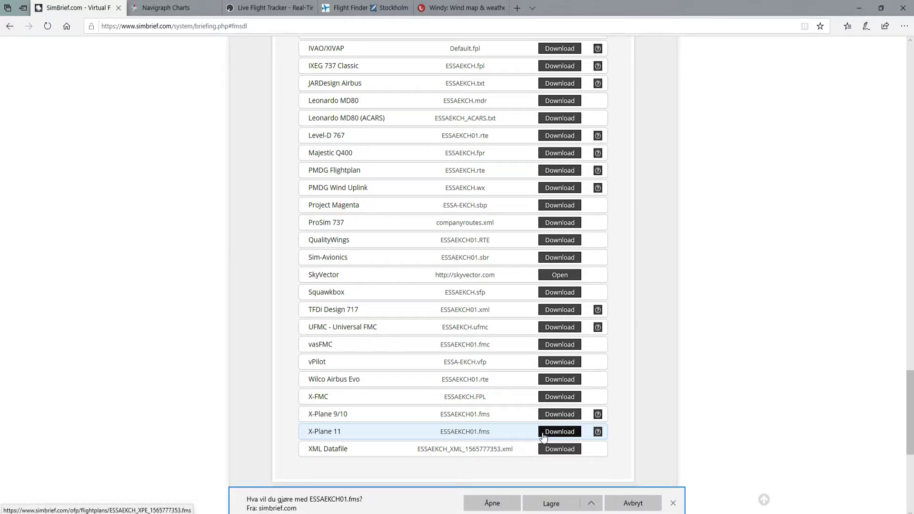
pyautogui.click(551, 503)
pyautogui.click(675, 505)
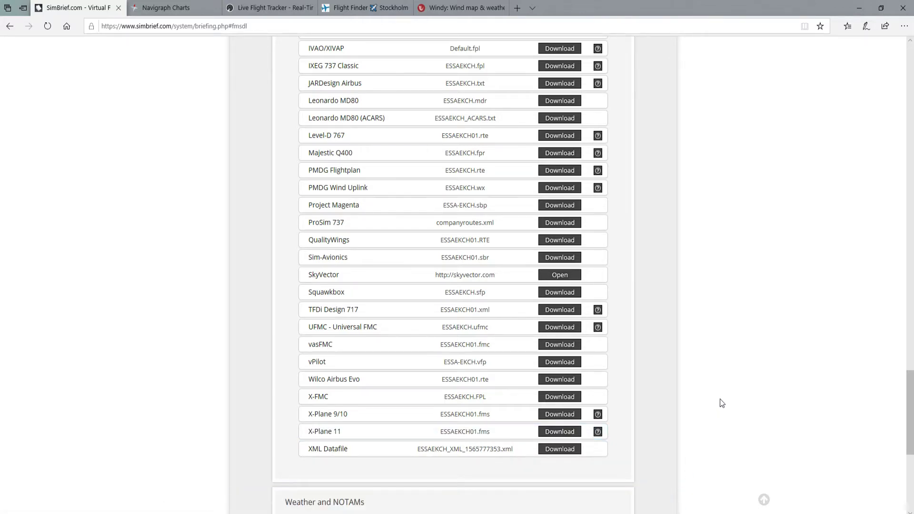
pyautogui.scroll(20, 712, 399)
pyautogui.scroll(15, 702, 414)
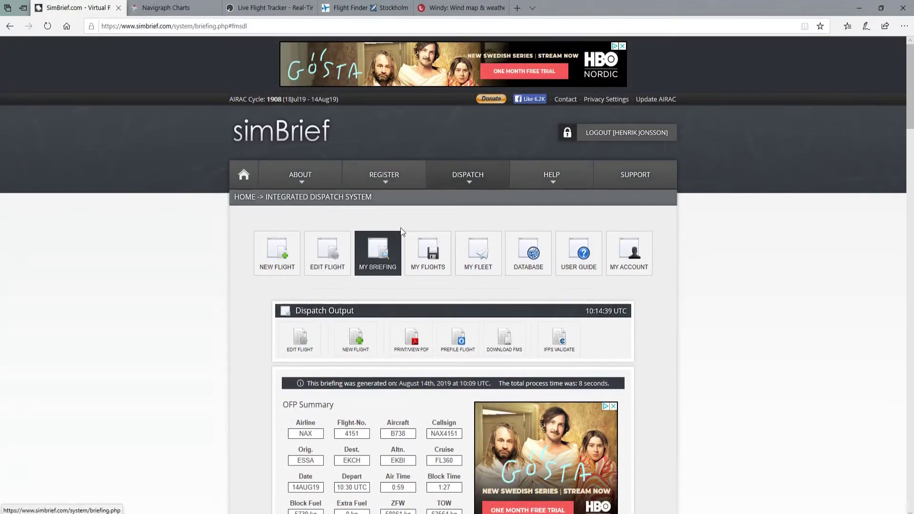
# Step: Go to the SimBrief home page from the NAX4151 briefing
pyautogui.click(301, 151)
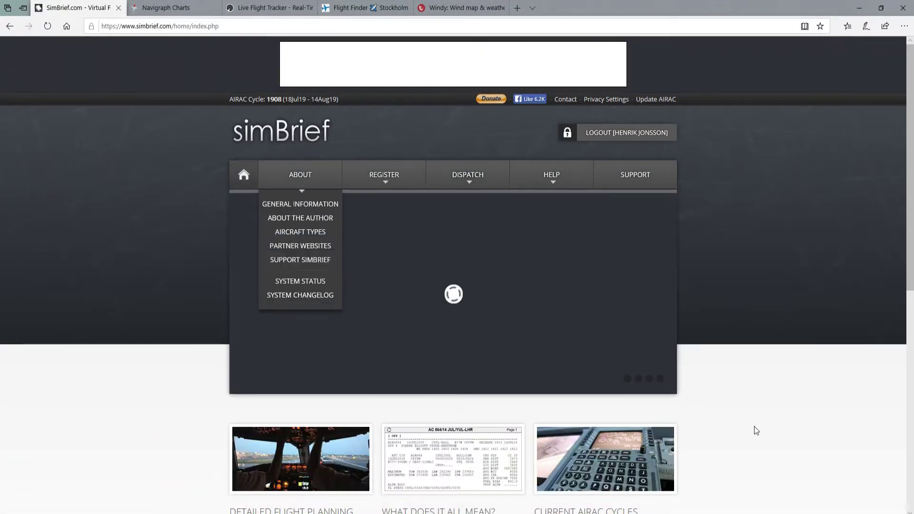
pyautogui.scroll(-6, 753, 425)
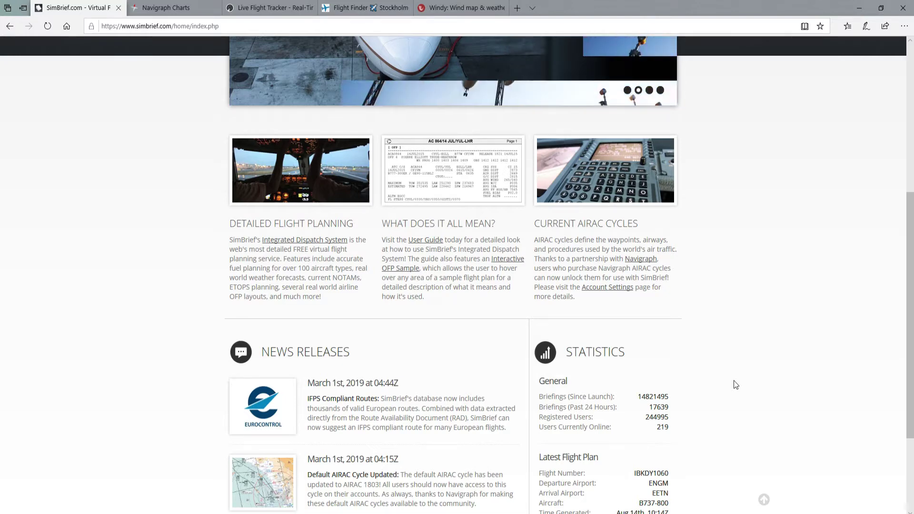
pyautogui.scroll(-1, 733, 381)
pyautogui.scroll(8, 732, 386)
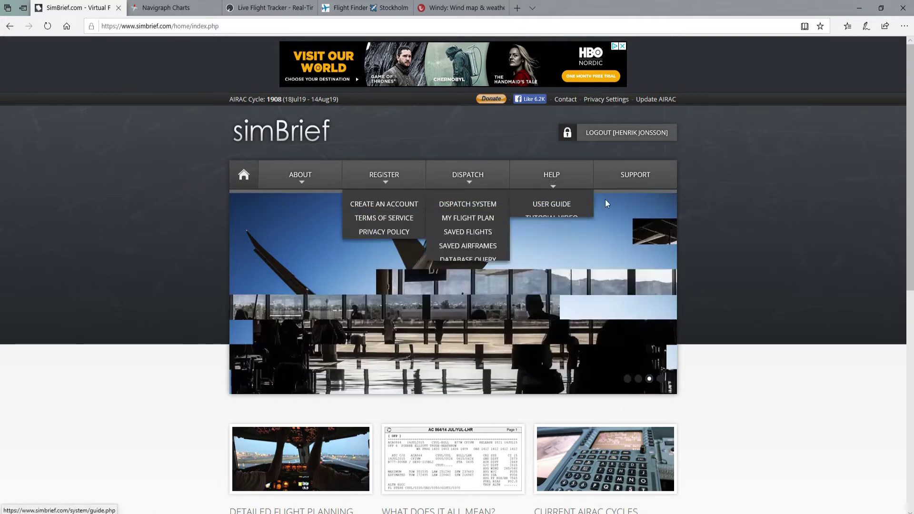
pyautogui.moveTo(490, 177)
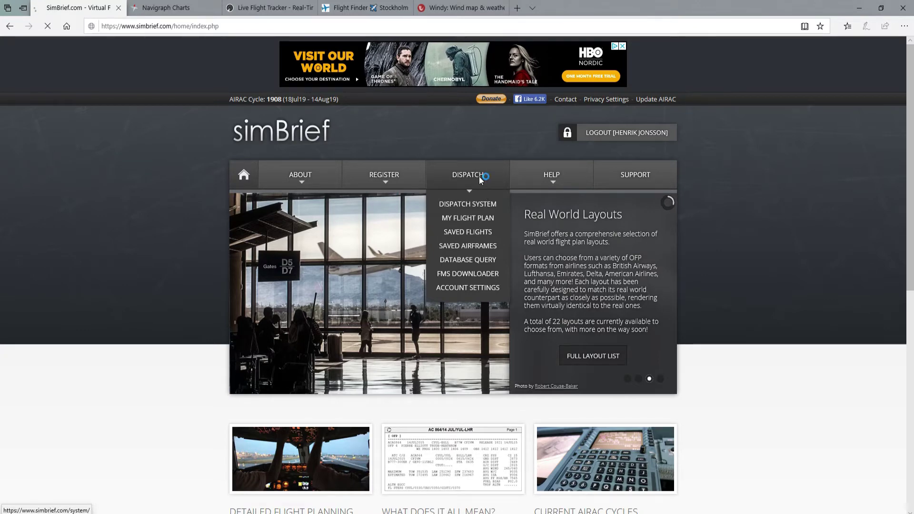
# Step: Reopen the last flight in the dispatch editor and set passengers to 116
pyautogui.click(481, 178)
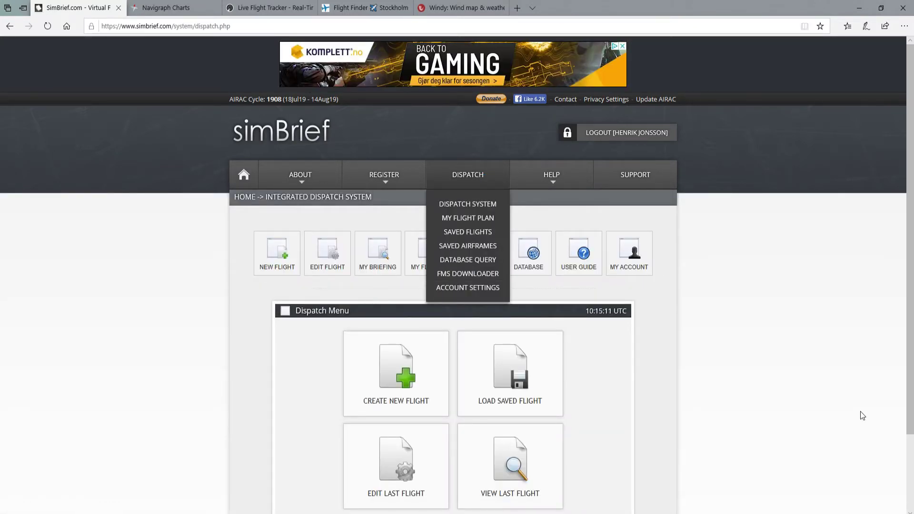
pyautogui.scroll(-1, 295, 424)
pyautogui.click(367, 413)
pyautogui.scroll(-3, 119, 370)
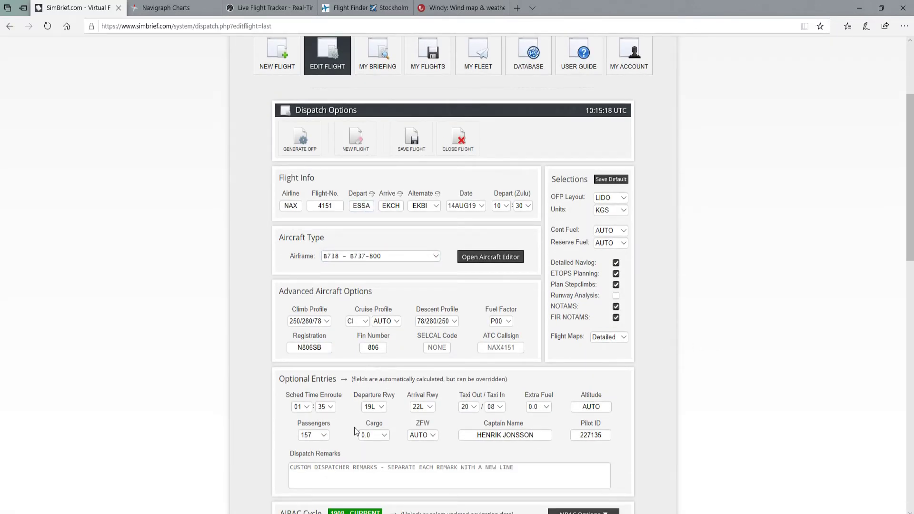
pyautogui.click(318, 435)
pyautogui.scroll(5, 324, 442)
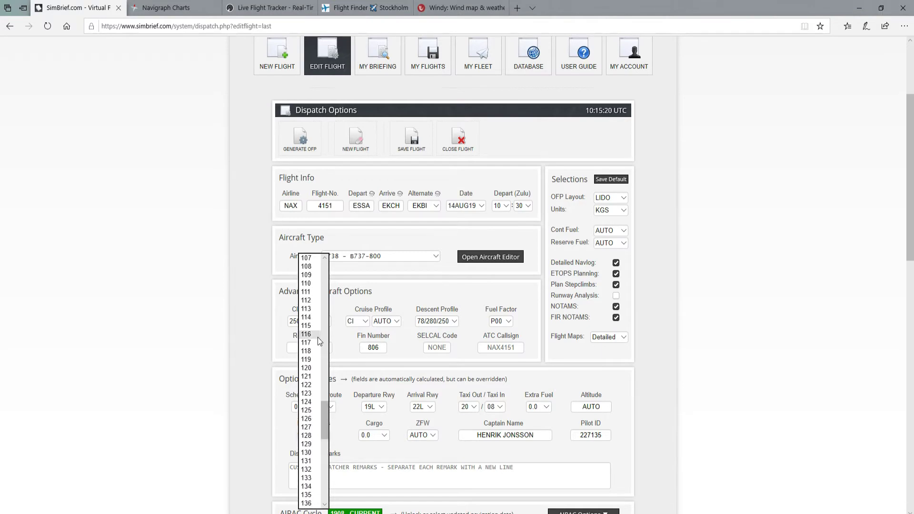
pyautogui.click(317, 335)
pyautogui.scroll(-4, 766, 441)
pyautogui.scroll(7, 762, 434)
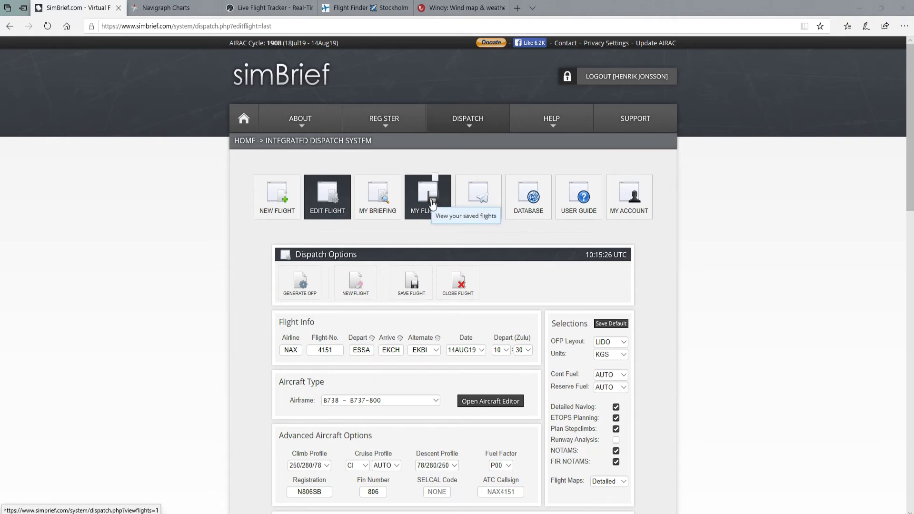
# Step: Load the NAX9057 LEPA–ENGM flight from My Flights dispatch history
pyautogui.click(432, 204)
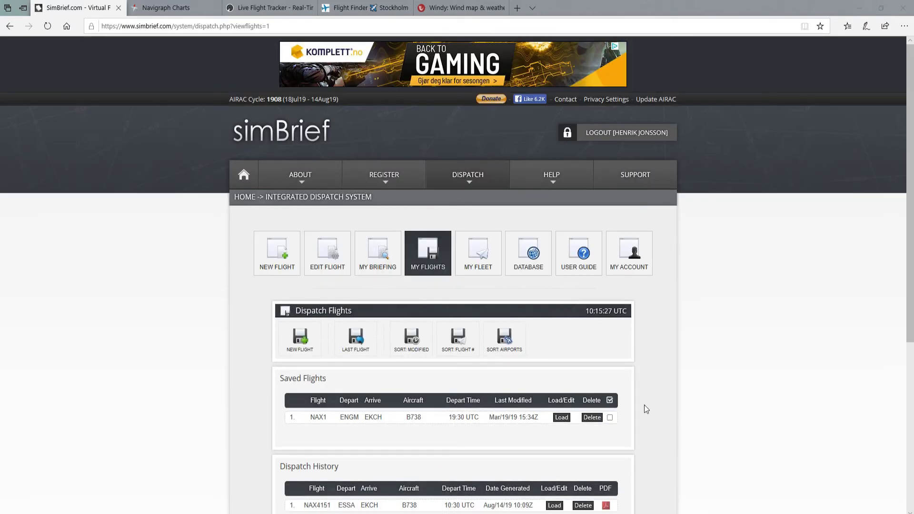
pyautogui.scroll(-5, 646, 409)
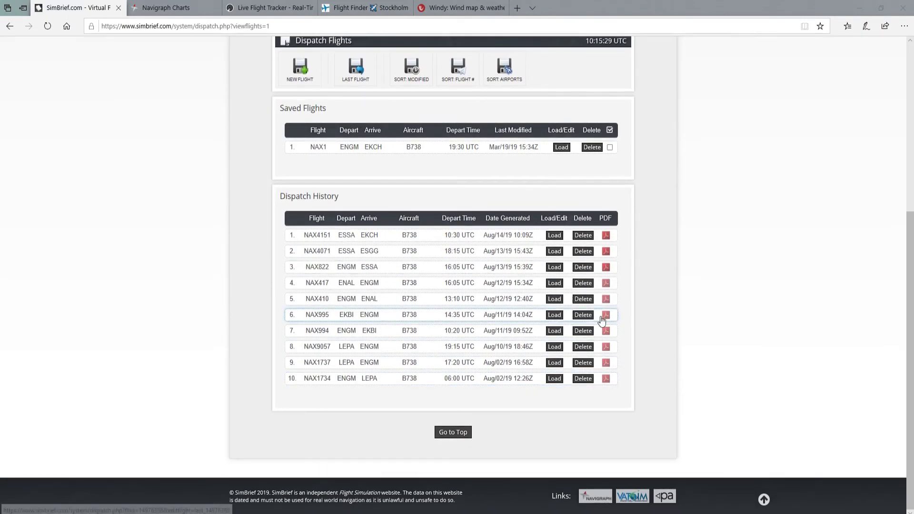
pyautogui.click(554, 347)
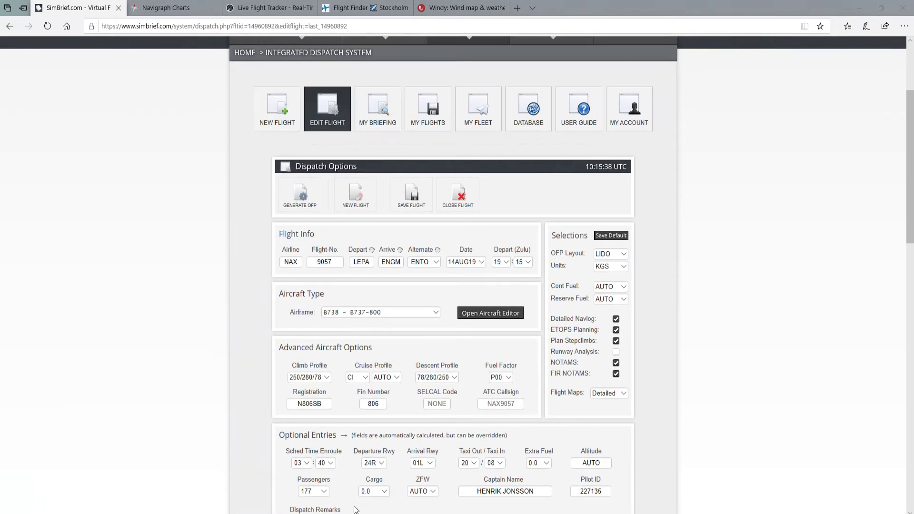
pyautogui.scroll(1, 707, 373)
pyautogui.scroll(2, 707, 371)
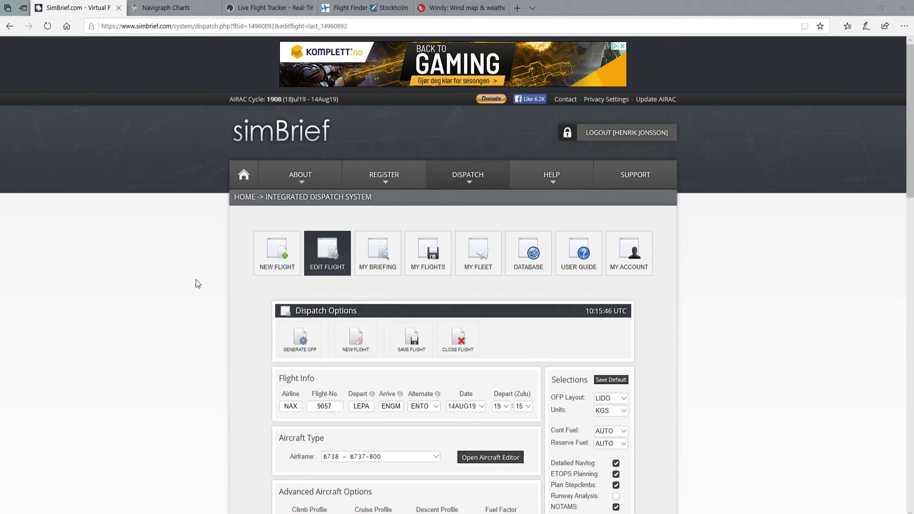
pyautogui.scroll(-3, 196, 283)
pyautogui.scroll(3, 196, 282)
pyautogui.scroll(-3, 95, 372)
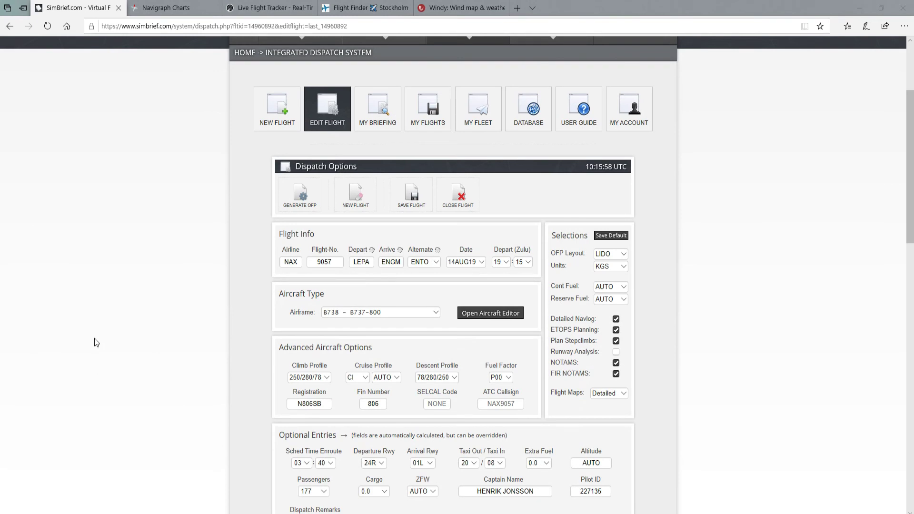
pyautogui.scroll(-2, 95, 338)
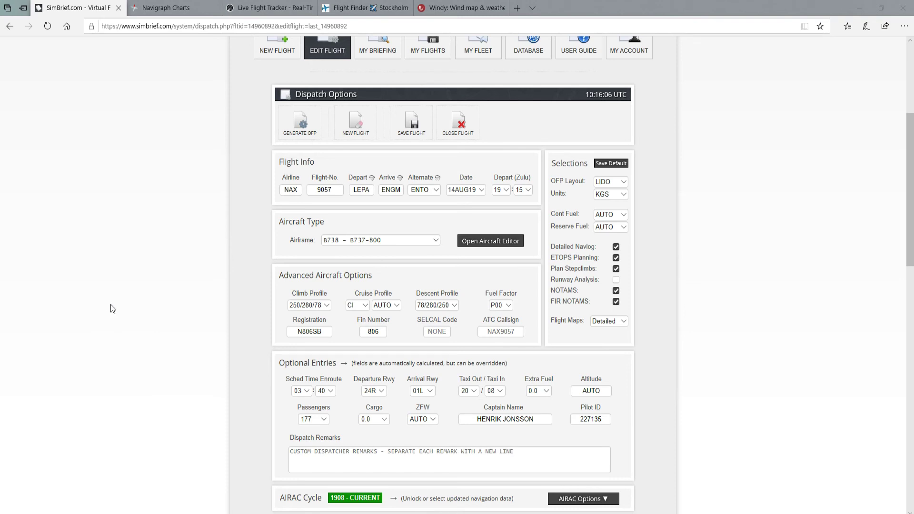
pyautogui.scroll(4, 112, 305)
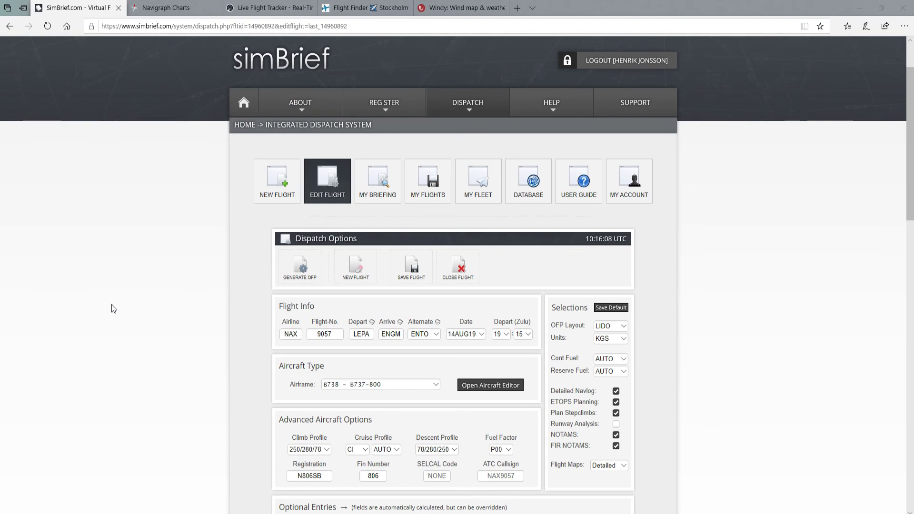